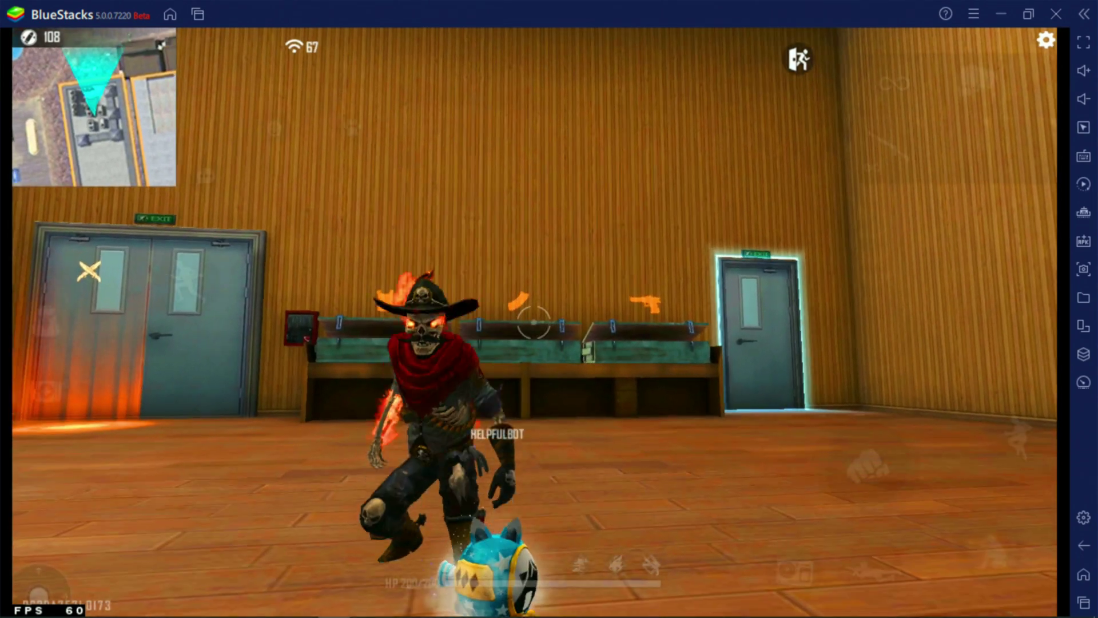
key(c)
key(c)
key(c)
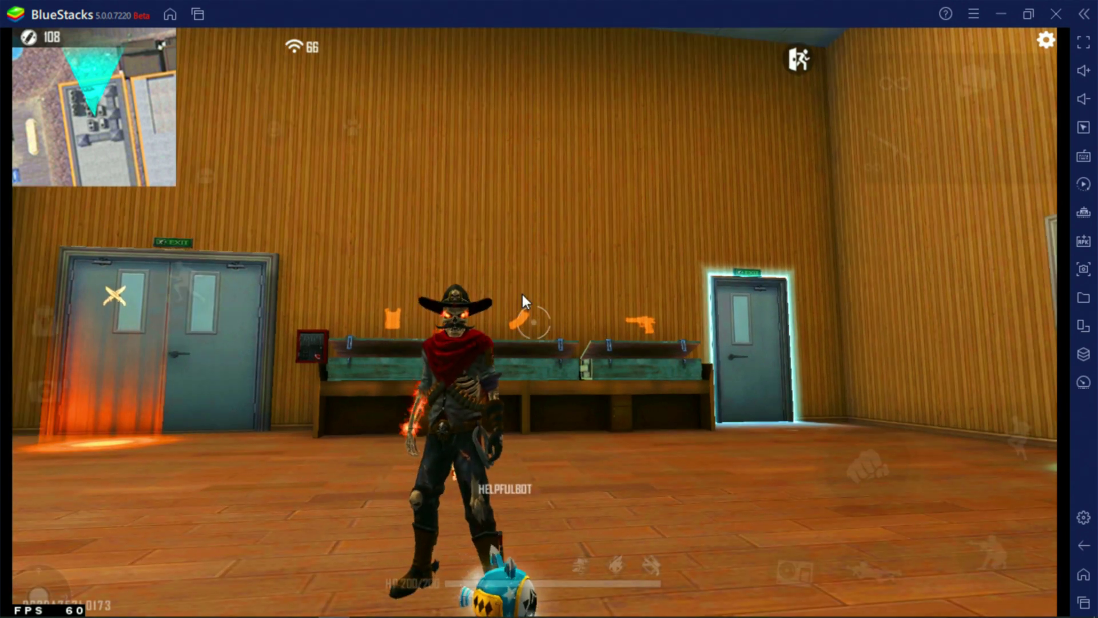
Step: Try to open the advanced editor for the game controls in BlueStacks 5 and dismiss the notice
key(F1)
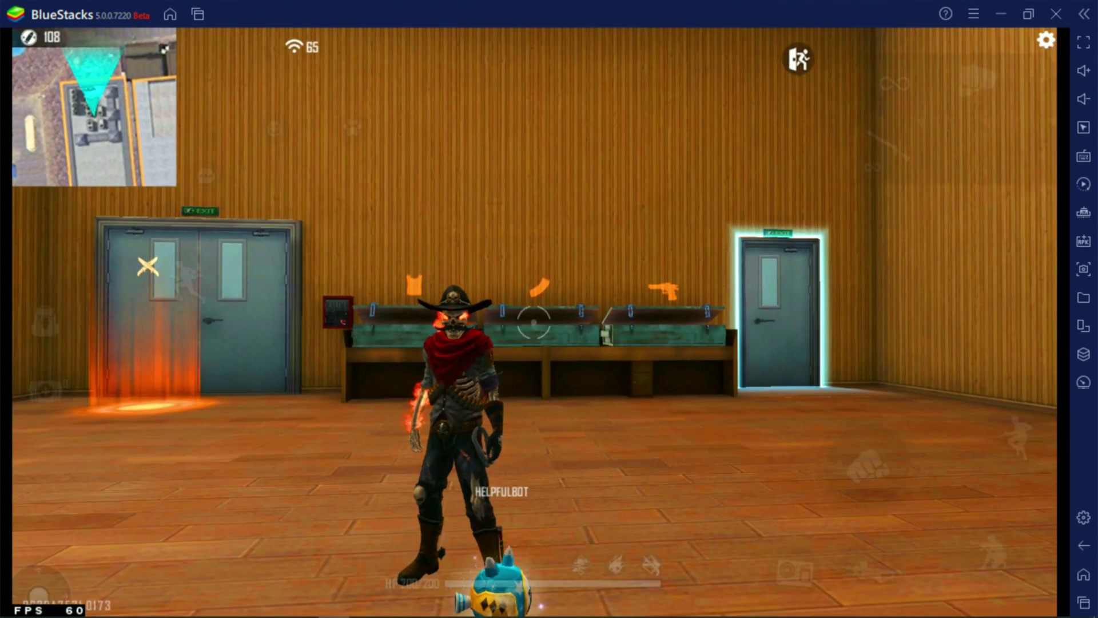
key(F1)
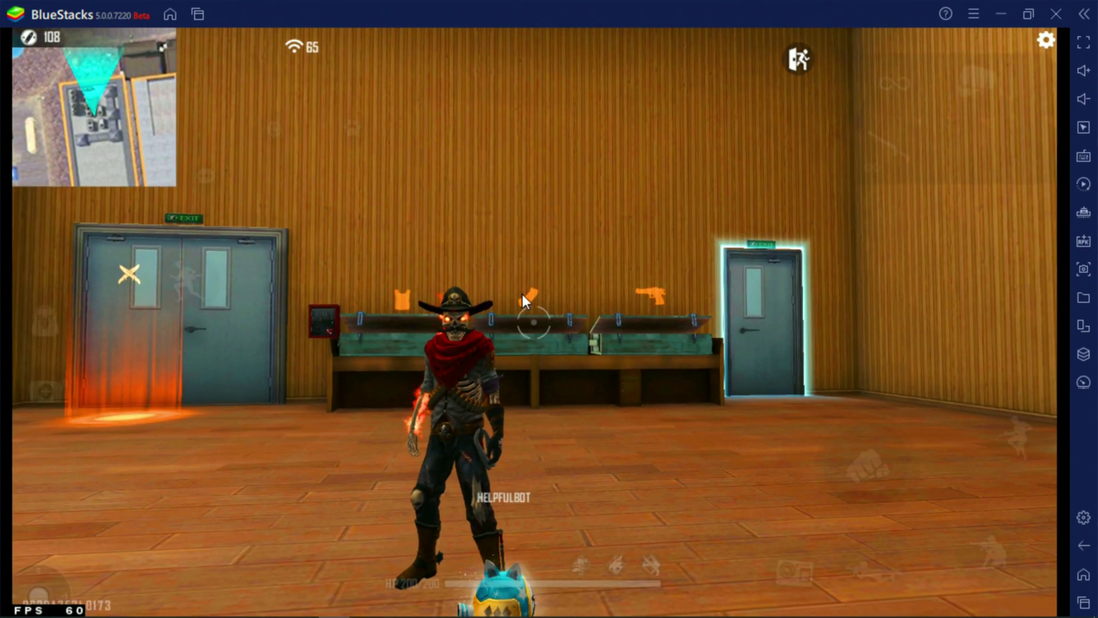
click(1084, 166)
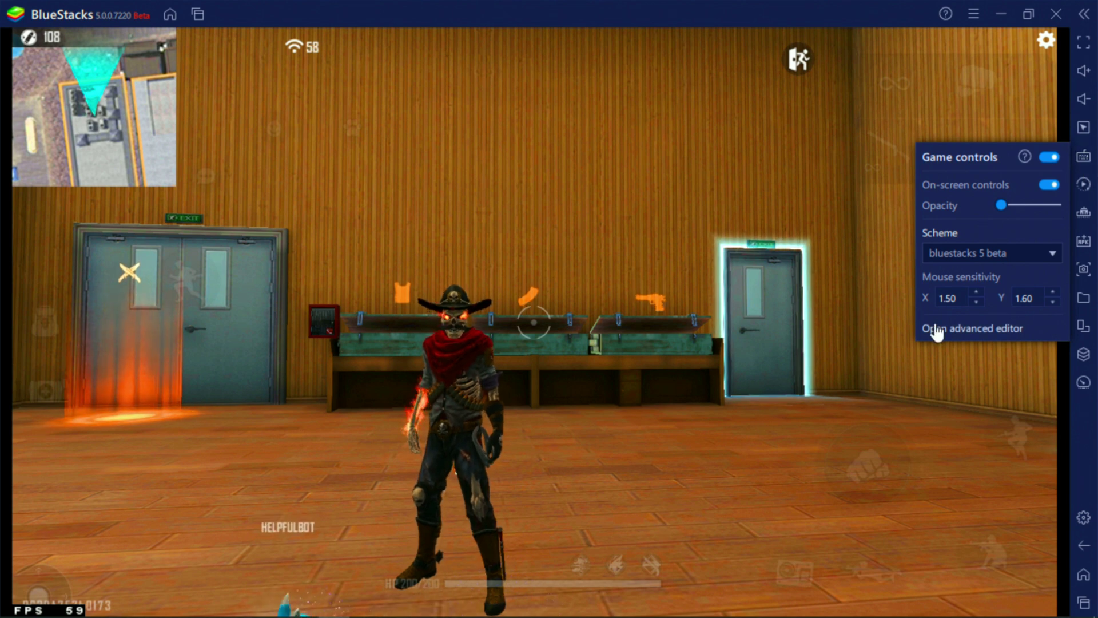
click(951, 327)
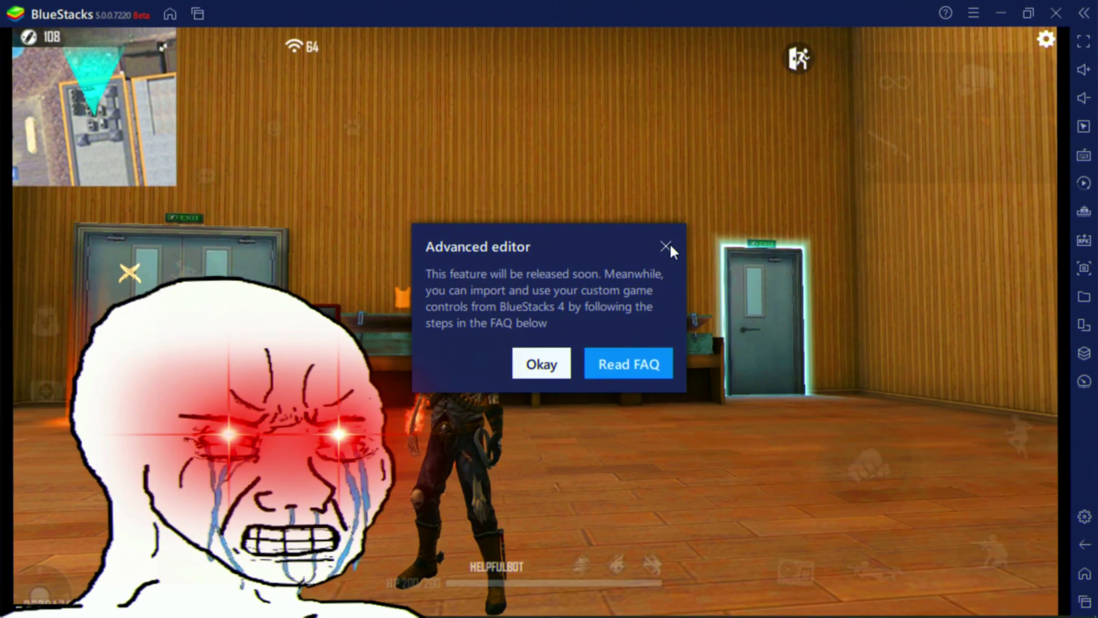
click(666, 247)
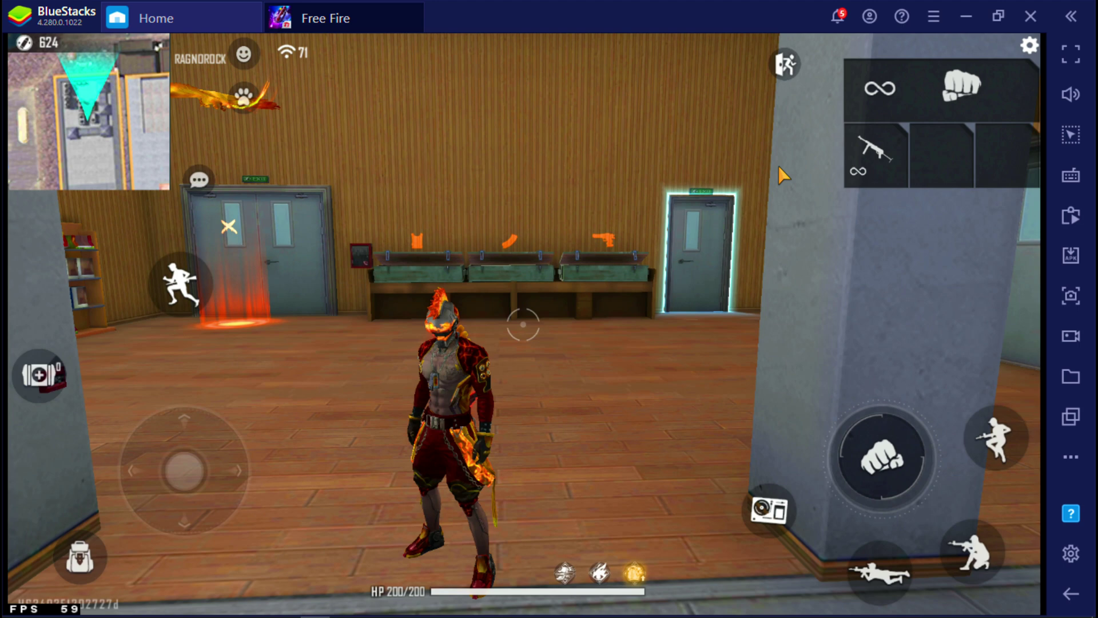
Step: In BlueStacks 4, open Free Fire's HUD layout editor from the in-game controls settings
click(1030, 44)
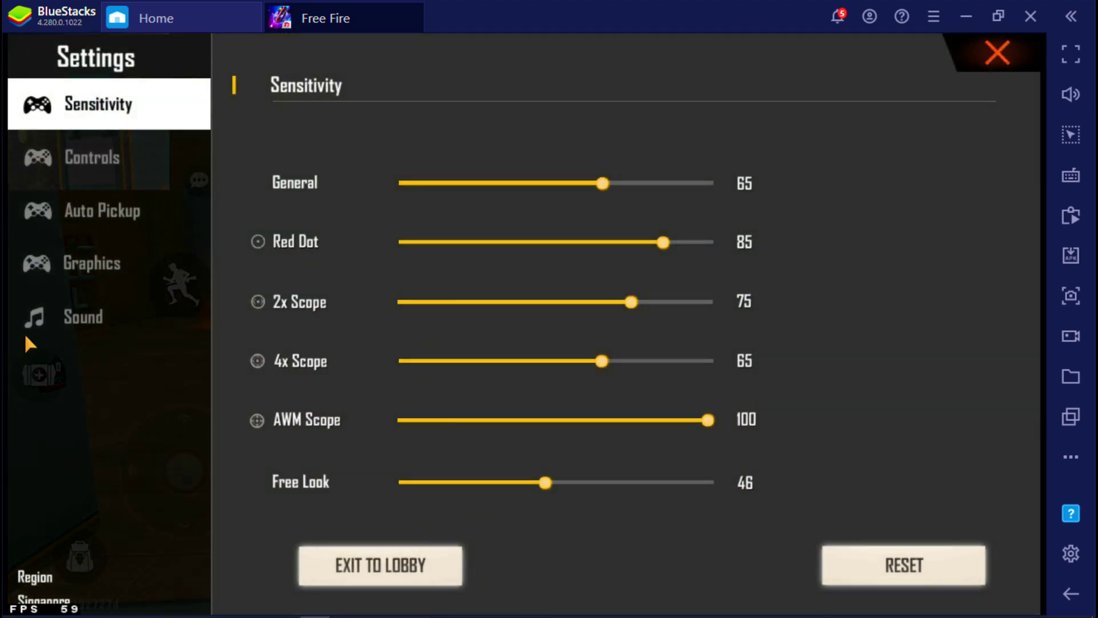
click(114, 165)
click(892, 566)
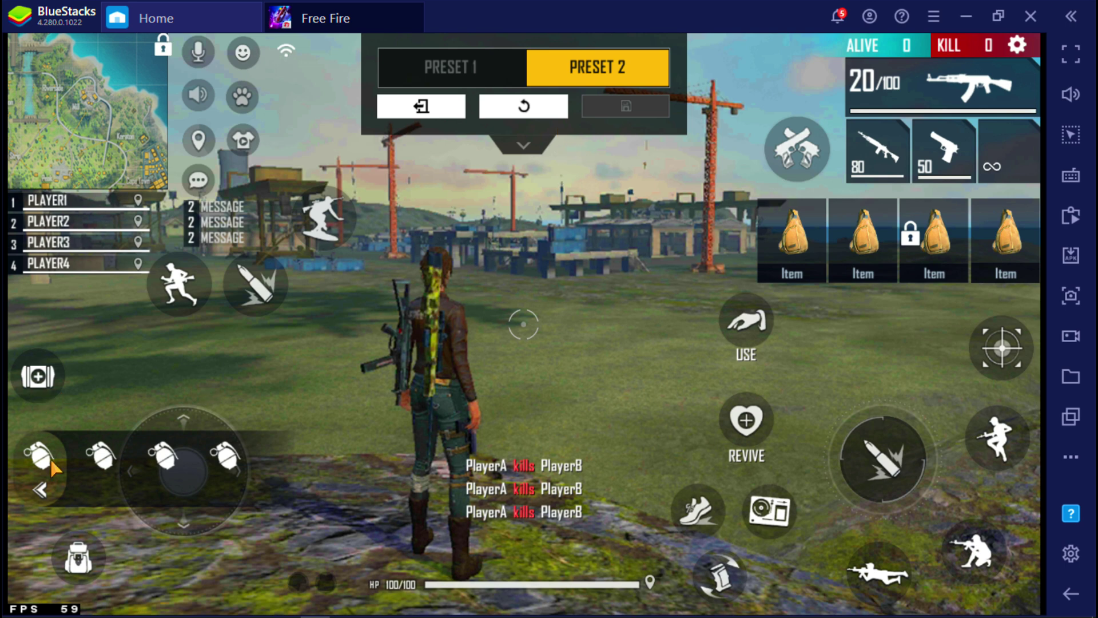
Step: Reduce the backpack button to 30% size and place it above the weapon-swap button, beside the main weapon slot
click(79, 558)
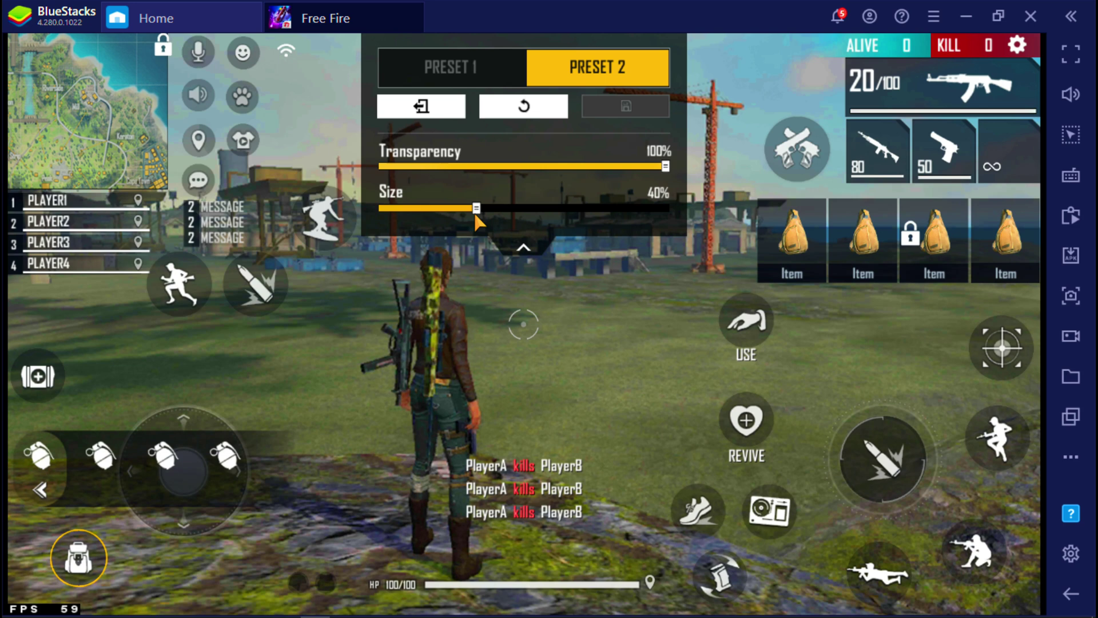
drag(479, 210, 448, 207)
drag(91, 563, 809, 89)
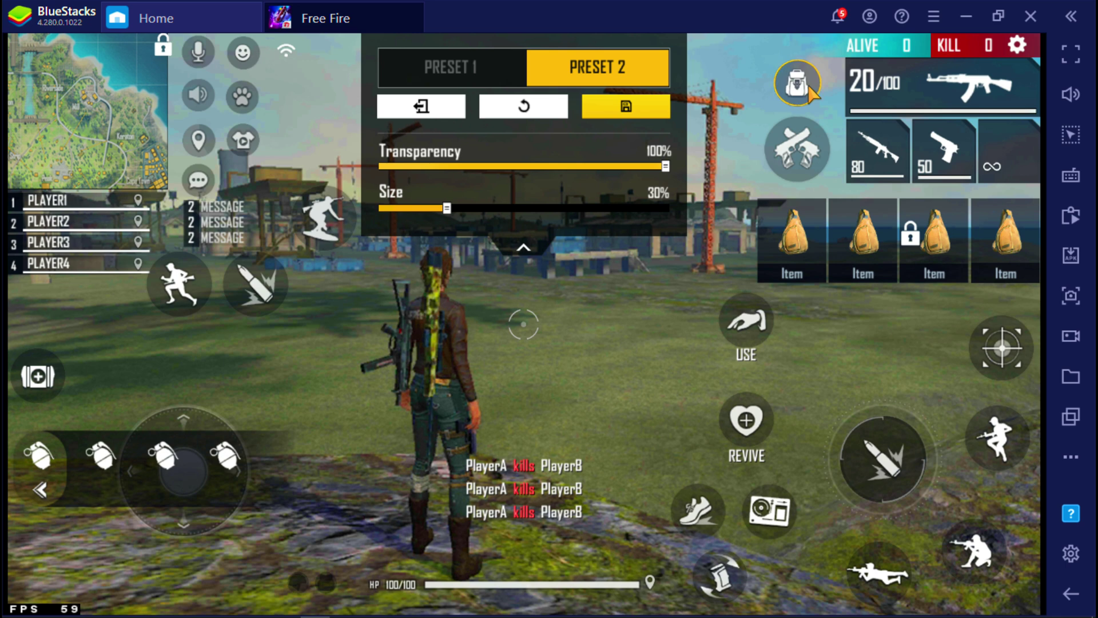
Step: Reduce the medkit button to 30% size and move it slightly higher along the left edge of the HUD
click(38, 384)
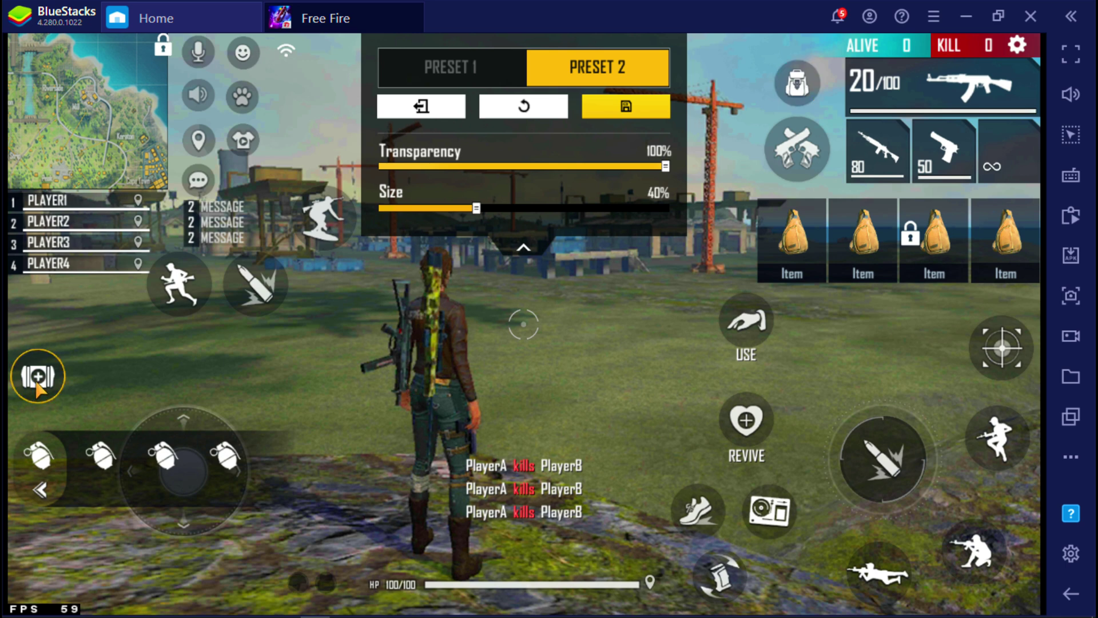
drag(474, 209, 446, 216)
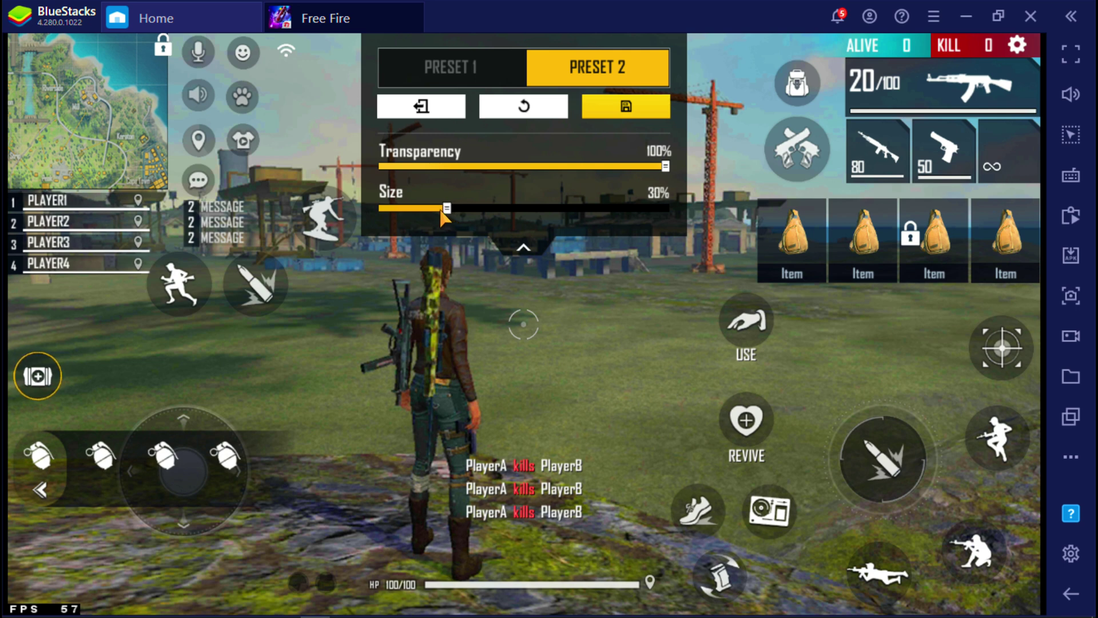
drag(38, 375, 36, 316)
Step: Reduce the grenade bar to 30% size and move it up between the medkit button and the movement joystick
click(33, 453)
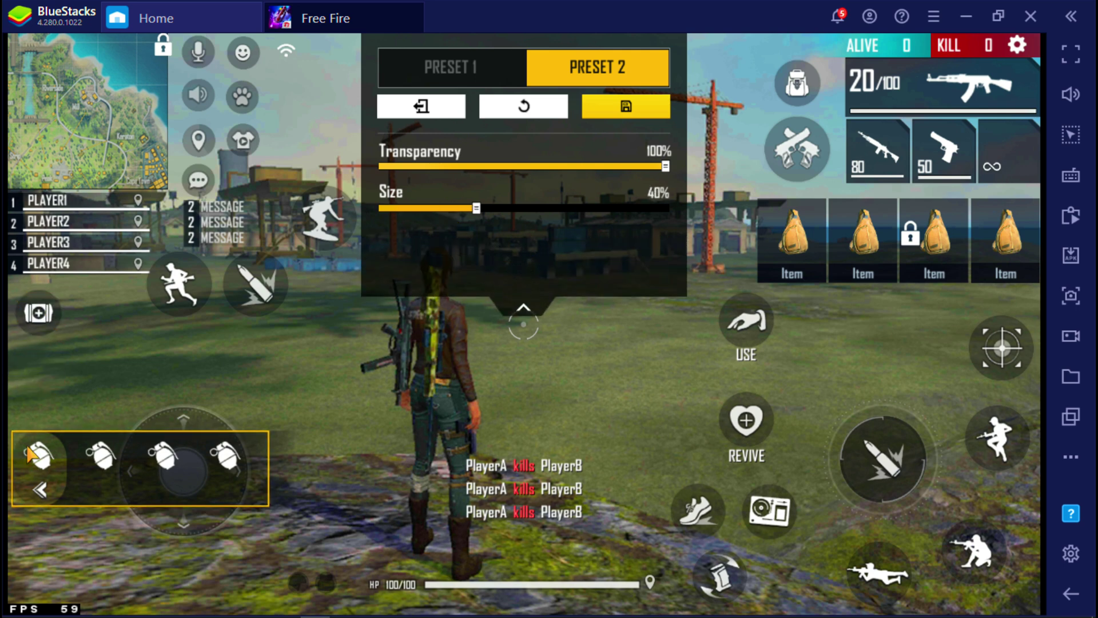
drag(476, 209, 446, 209)
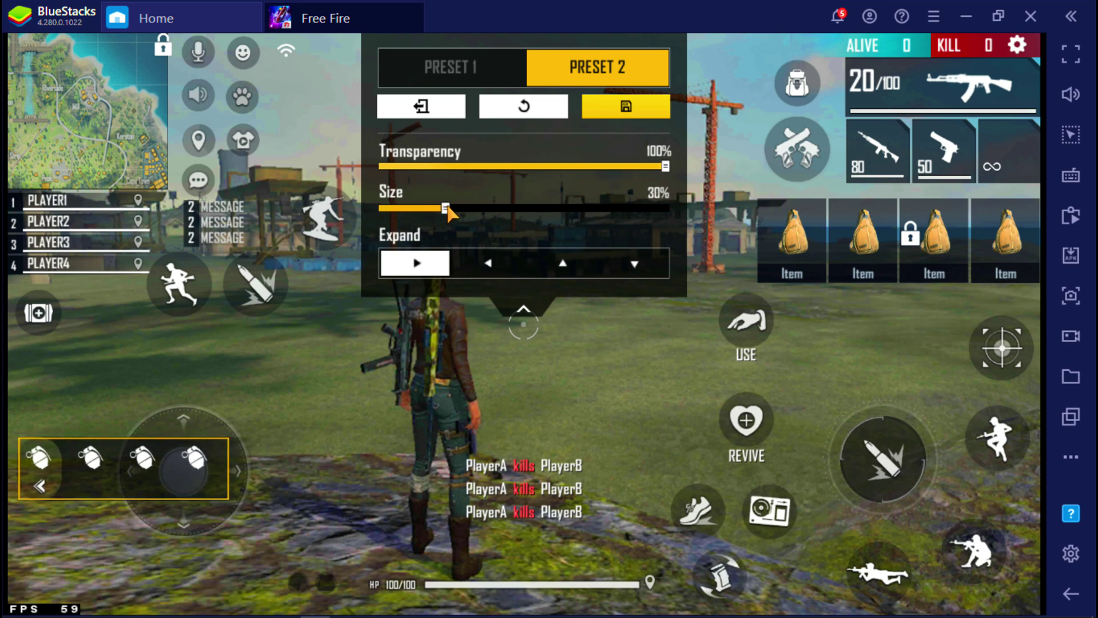
drag(50, 484, 48, 395)
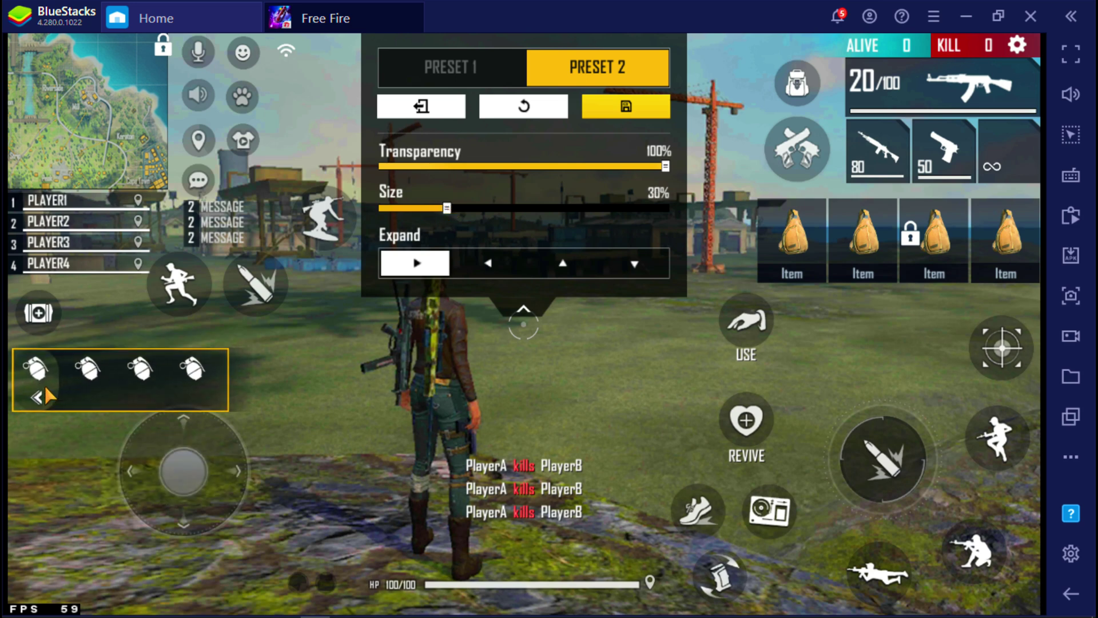
Step: Shrink the movement joystick to 10% size and tuck it into the lower-left corner of the HUD
click(183, 472)
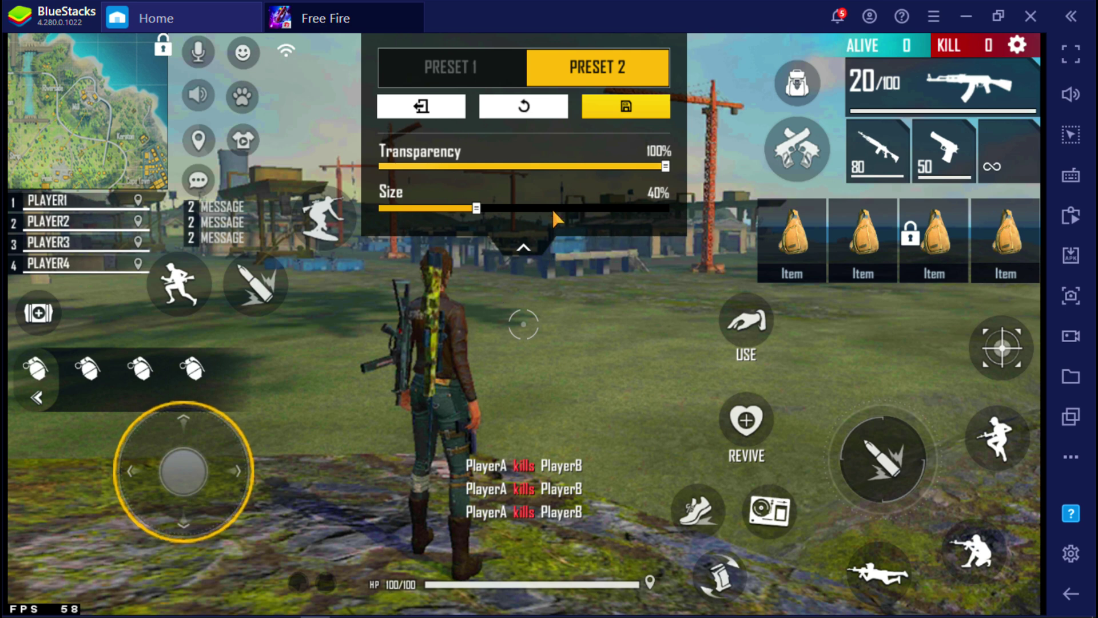
drag(461, 211, 382, 210)
drag(182, 471, 48, 607)
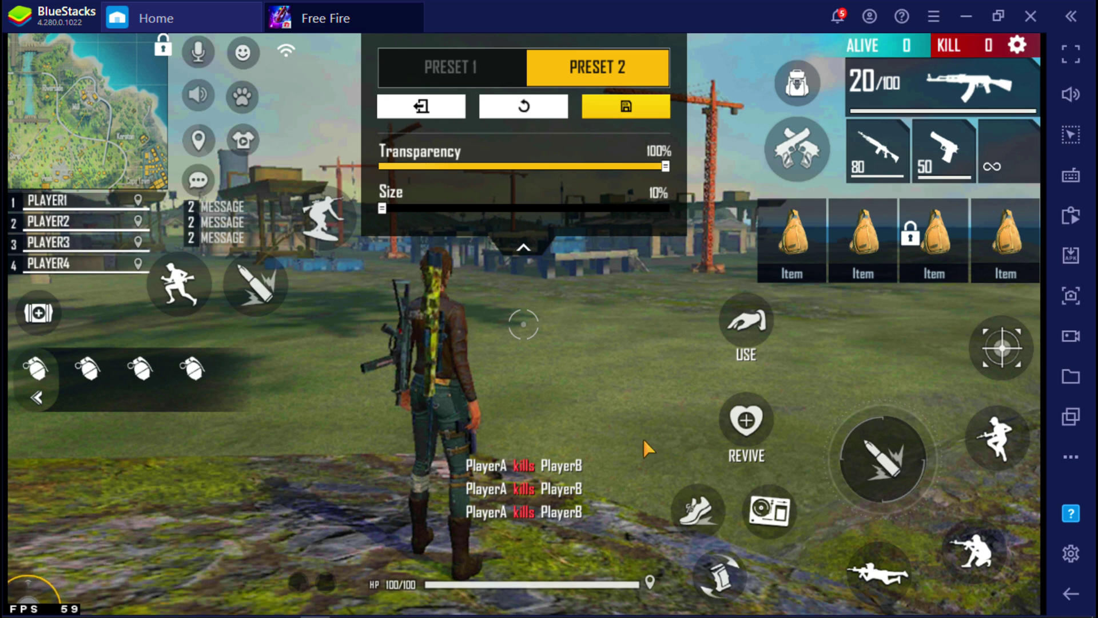
Step: Reduce the Use and Revive buttons to 25% size and move Revive up just below Use
click(750, 326)
drag(474, 209, 430, 216)
click(754, 429)
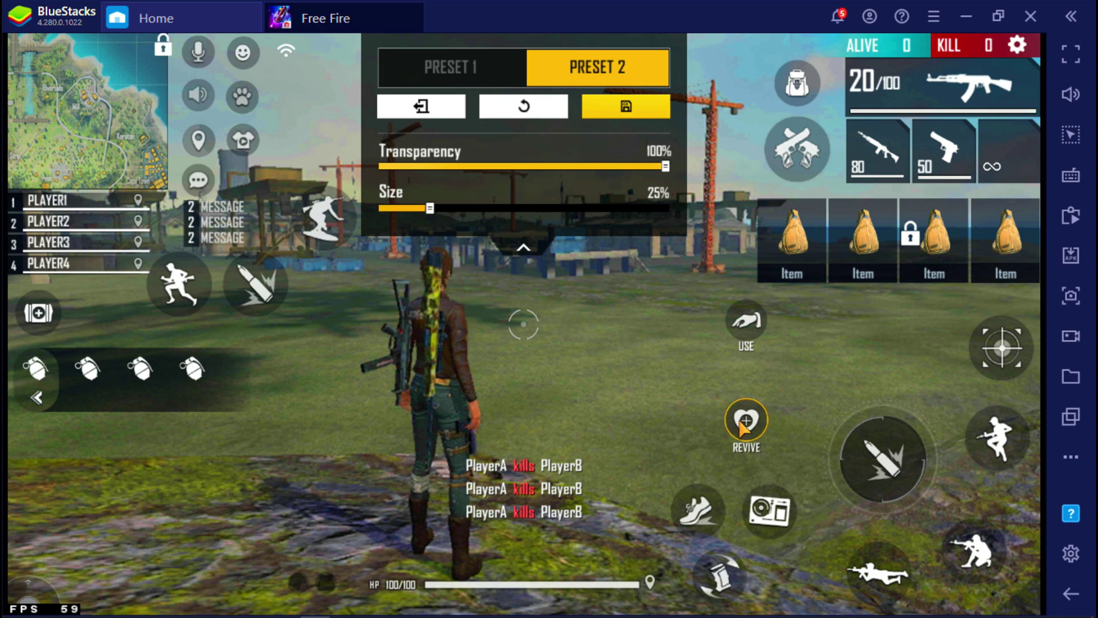
drag(740, 421, 739, 394)
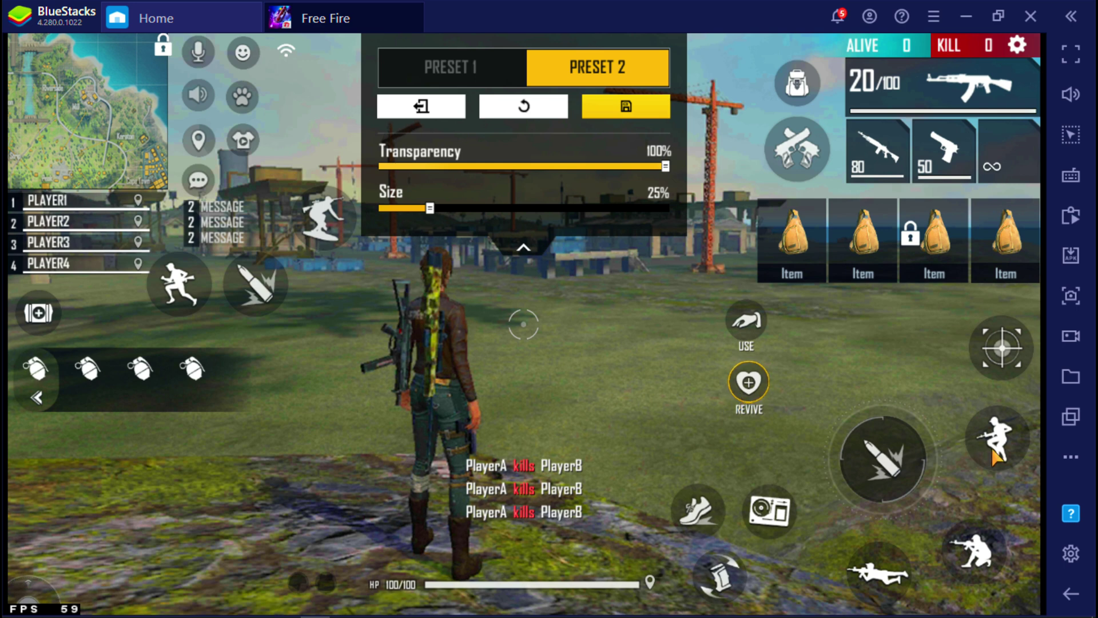
Step: Move the jump button up slightly, crouch right beneath it, and line up the prone, radio and shoe buttons along the HUD's bottom edge
drag(995, 456, 1004, 439)
drag(978, 559, 1011, 509)
drag(908, 562, 1002, 581)
drag(771, 508, 895, 579)
drag(697, 511, 804, 578)
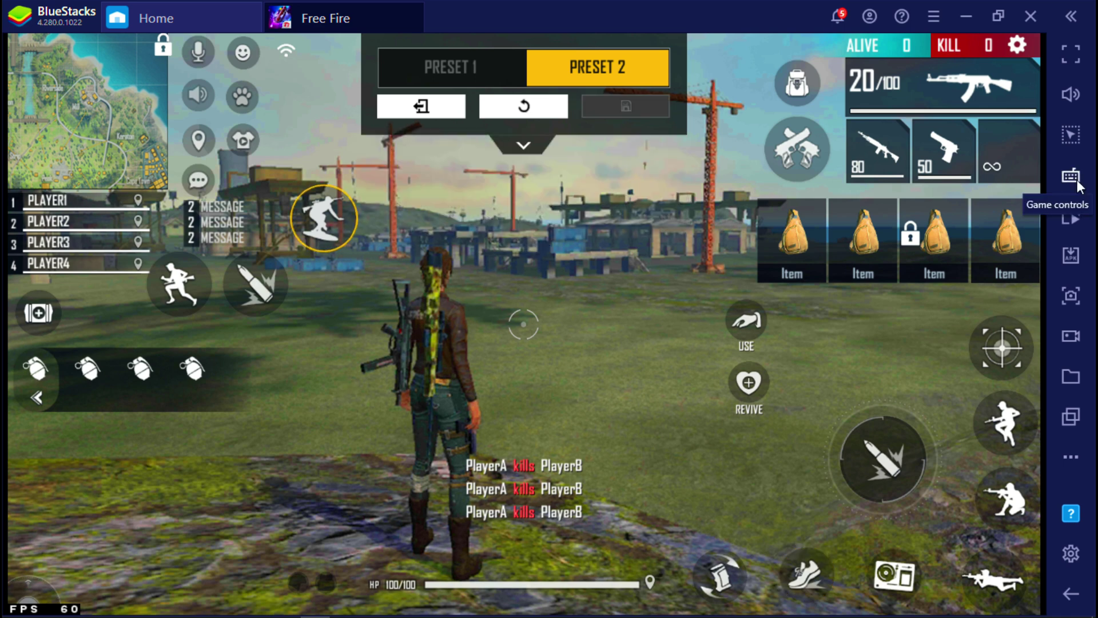
Step: Open the advanced game controls editor and preview the Smart control scheme before returning to Standard
click(1075, 180)
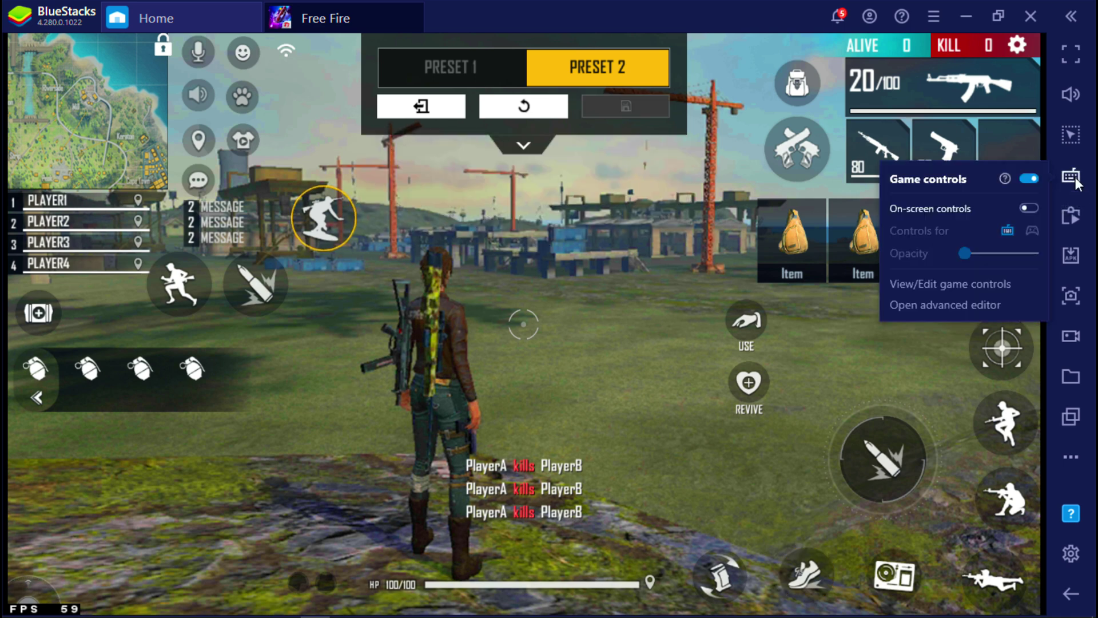
click(950, 303)
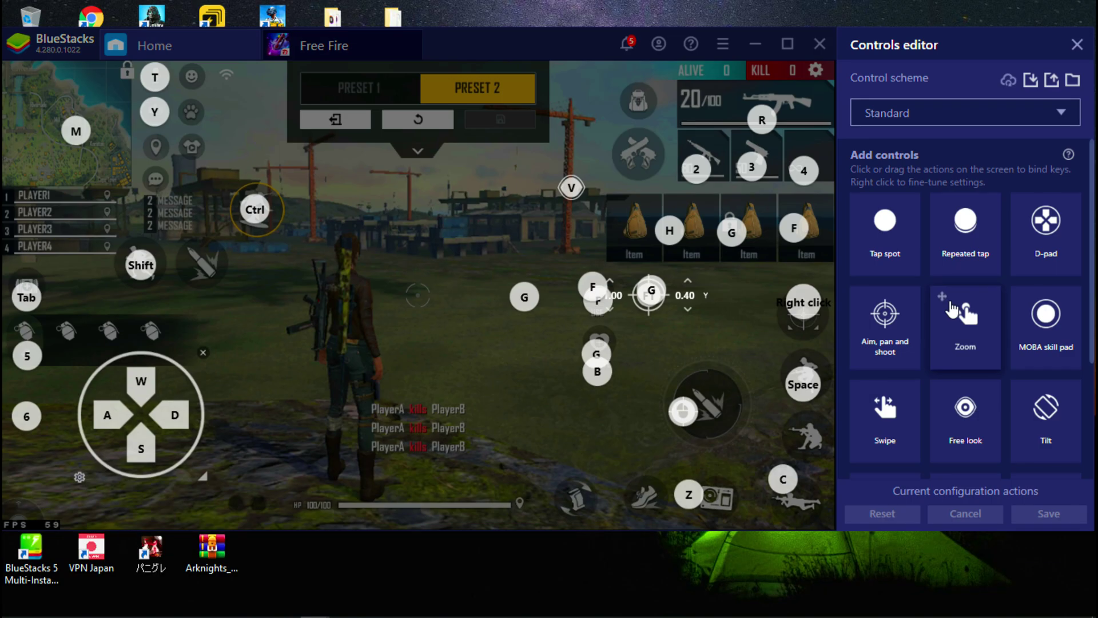
click(1003, 119)
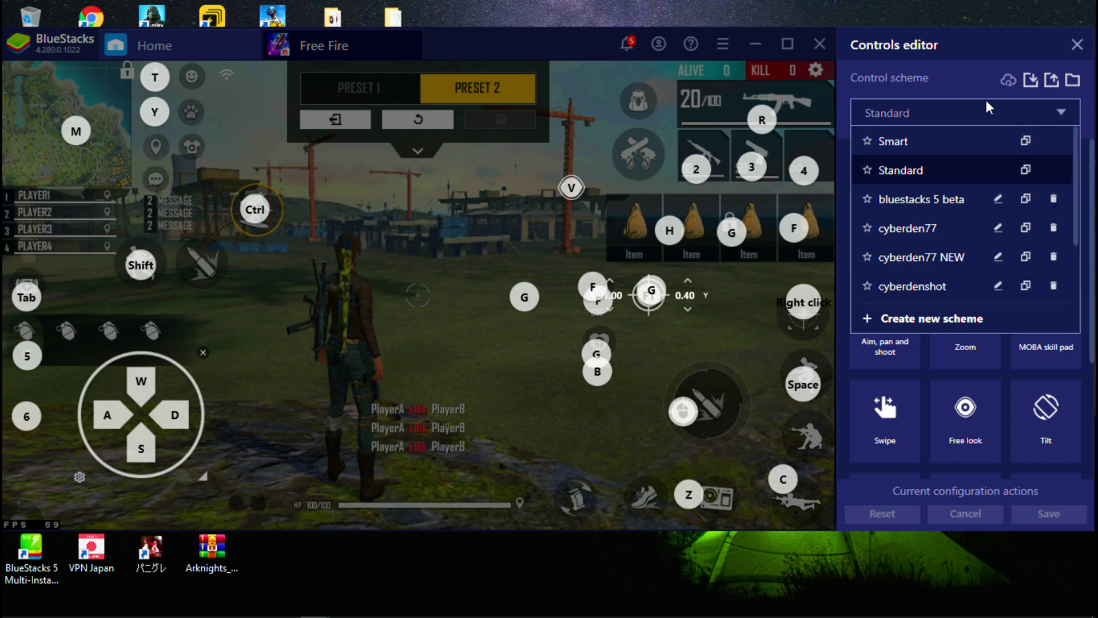
click(893, 143)
click(927, 114)
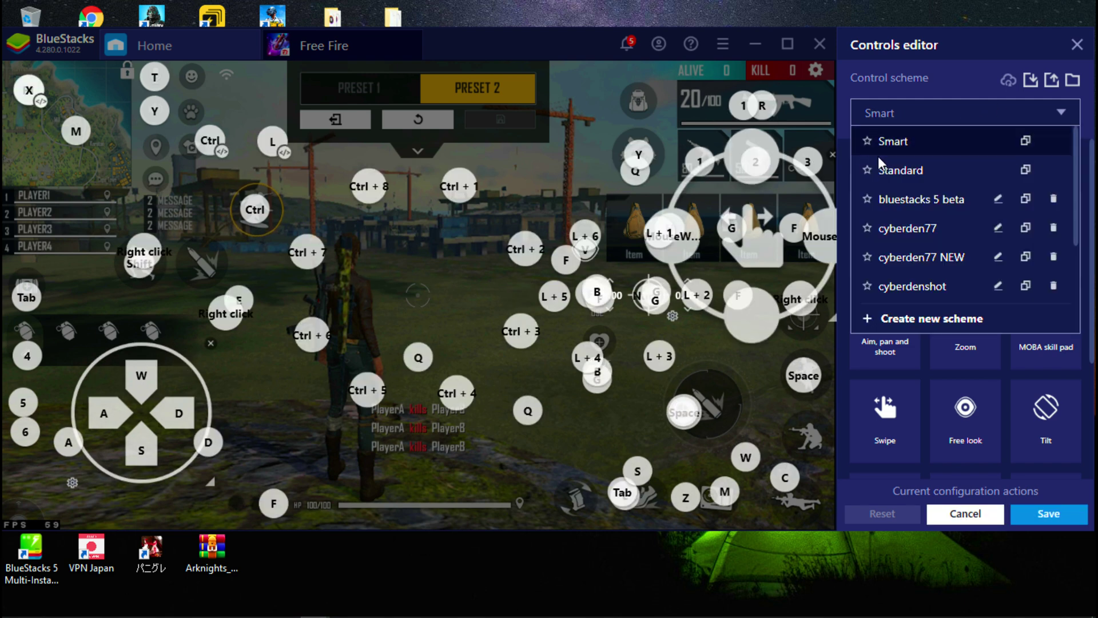
click(899, 171)
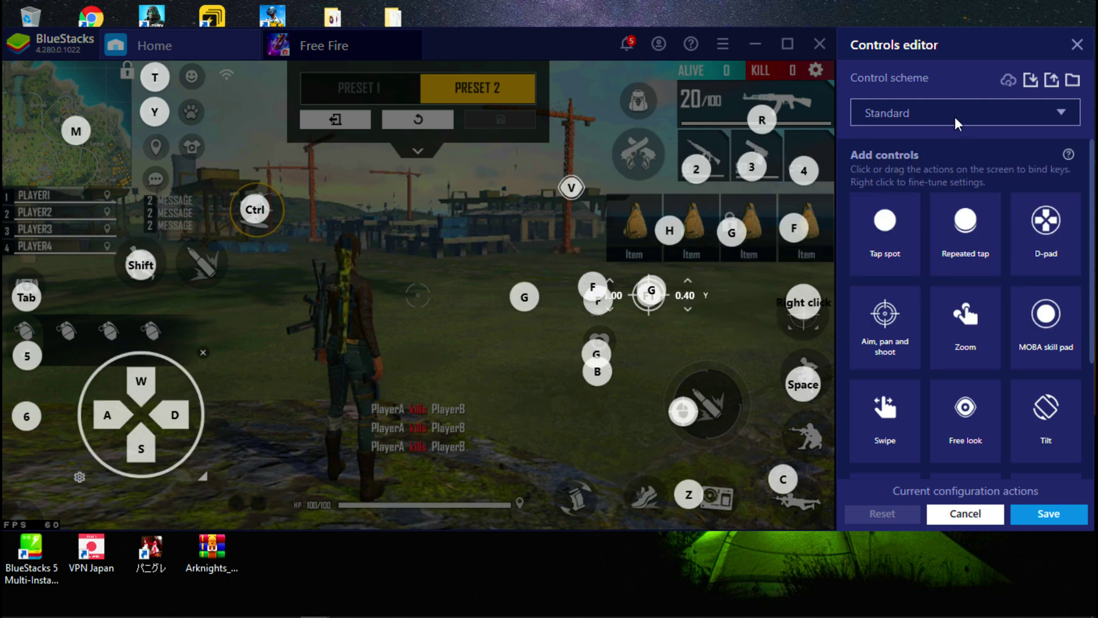
Step: Duplicate the Standard control scheme, rename the copy "Bluestacks 5 beta keymaping" and select it
click(1065, 120)
click(1025, 169)
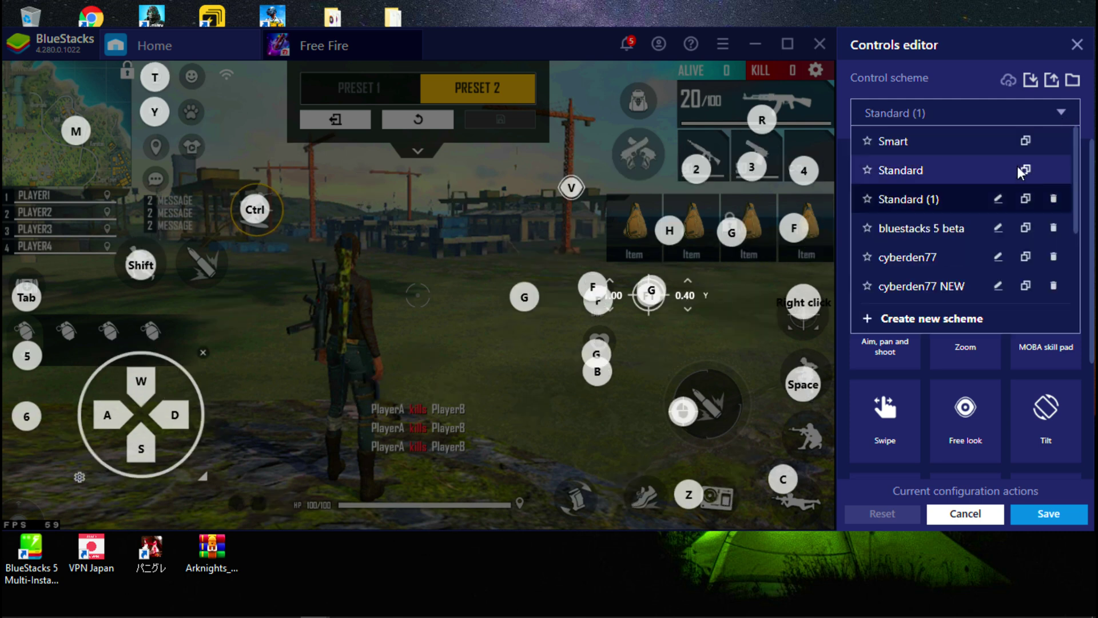
click(998, 200)
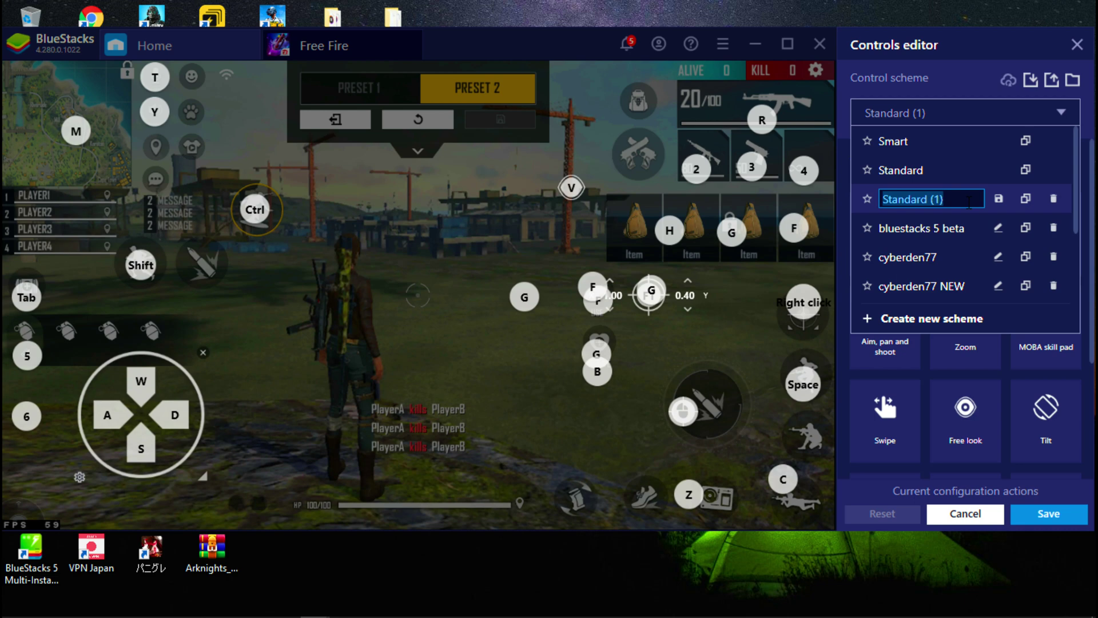
text(Bl)
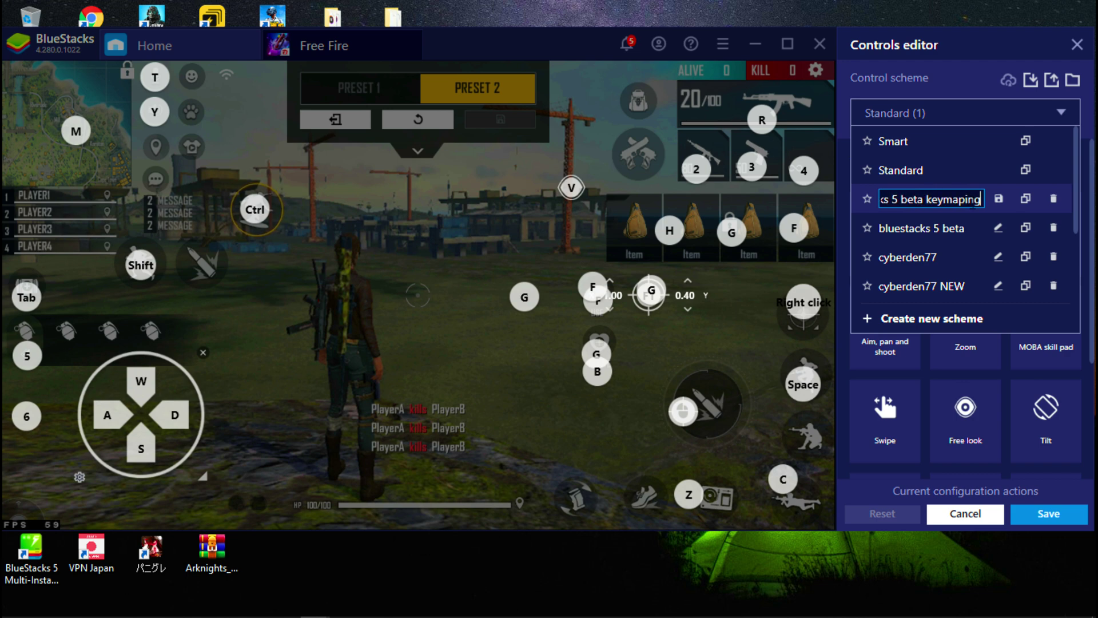
click(1000, 201)
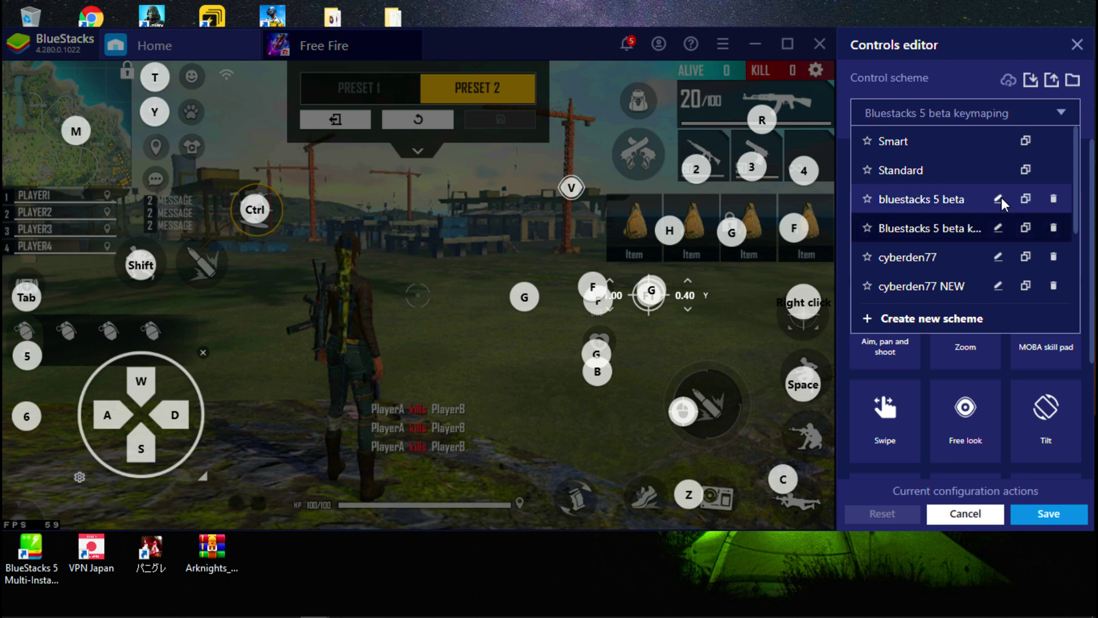
click(917, 227)
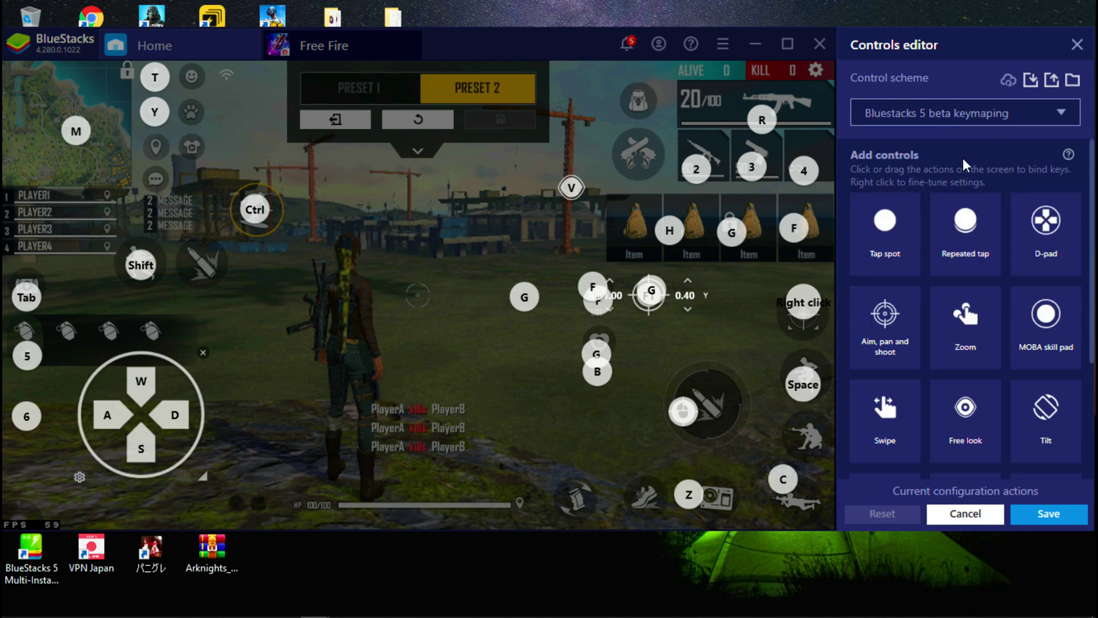
Step: Place the R control on the equipped-weapon ammo display and rebind the three weapon slot controls below it to 1, 2 and 3, centred on their slots
drag(579, 51, 597, 54)
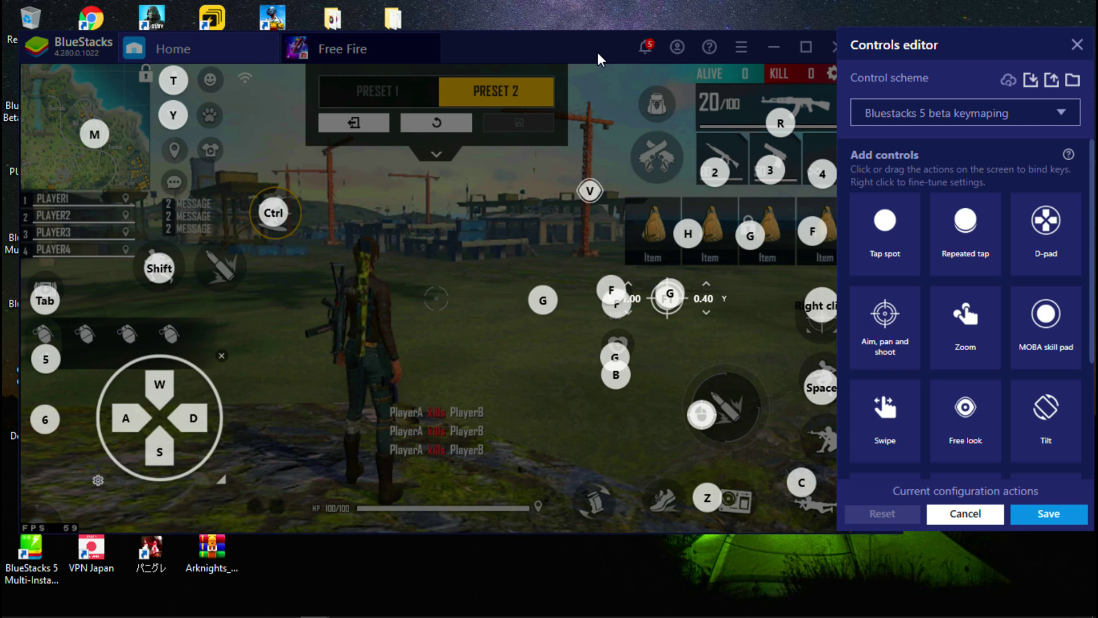
drag(945, 53, 985, 55)
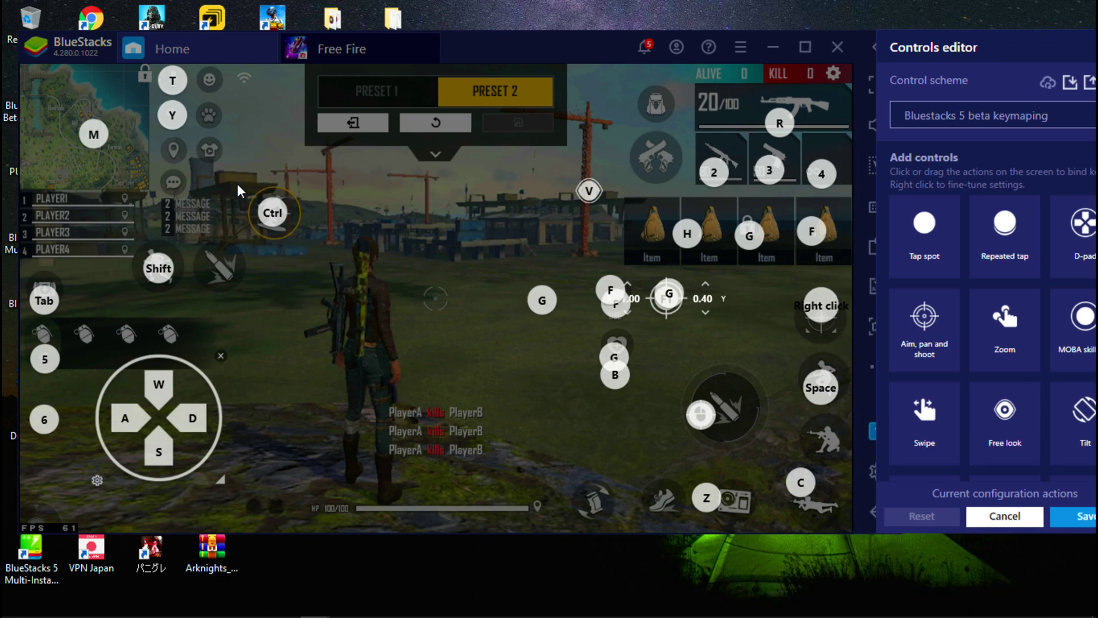
click(801, 482)
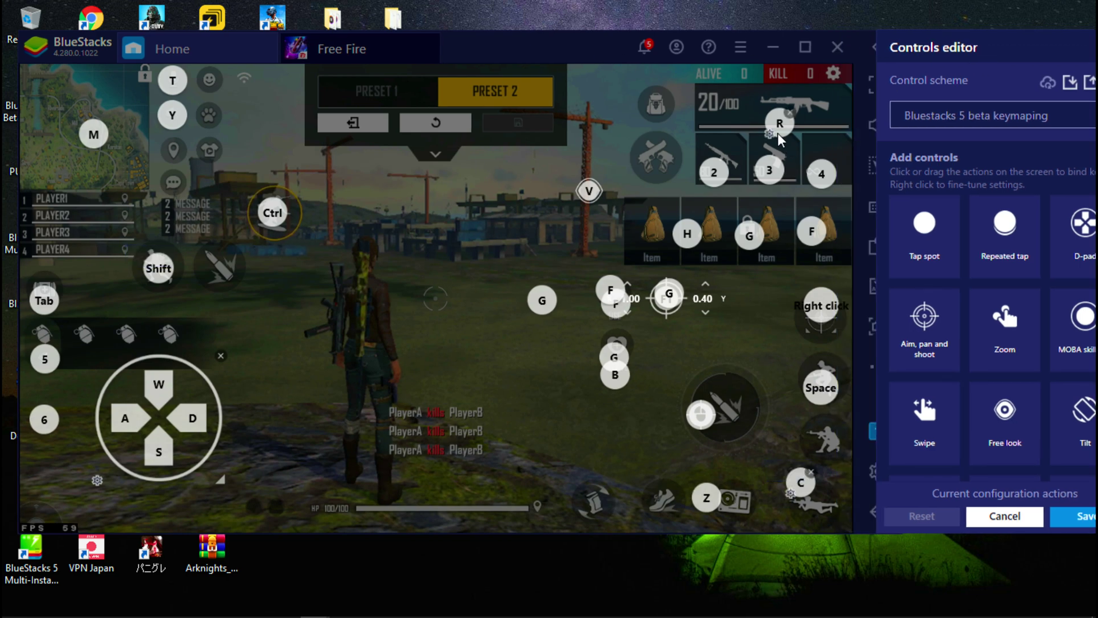
drag(780, 139, 786, 132)
drag(716, 183, 723, 171)
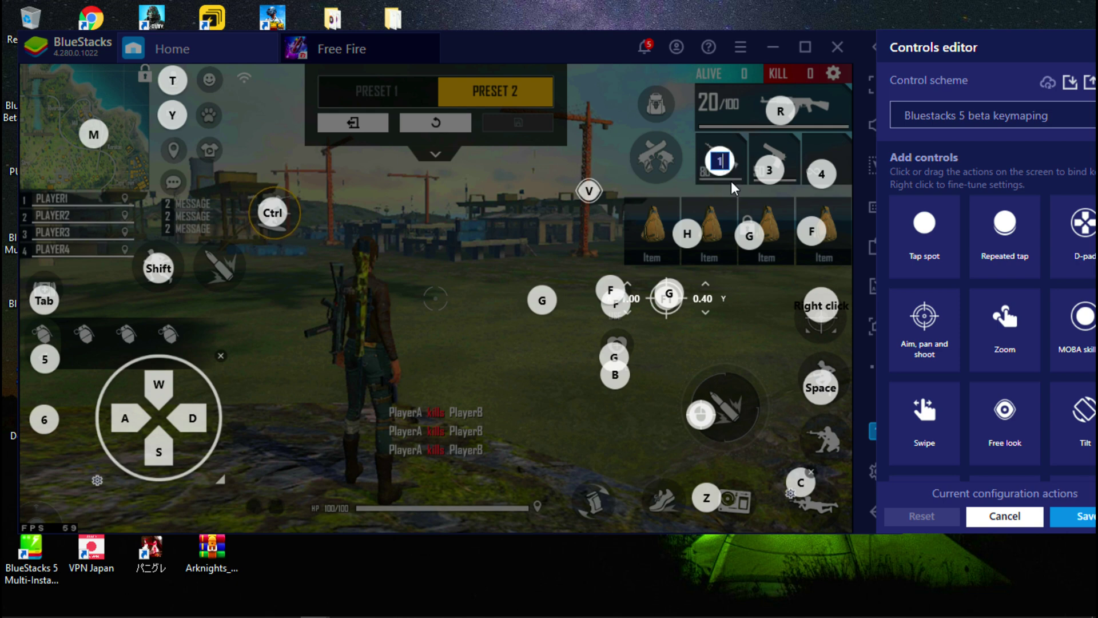
click(769, 170)
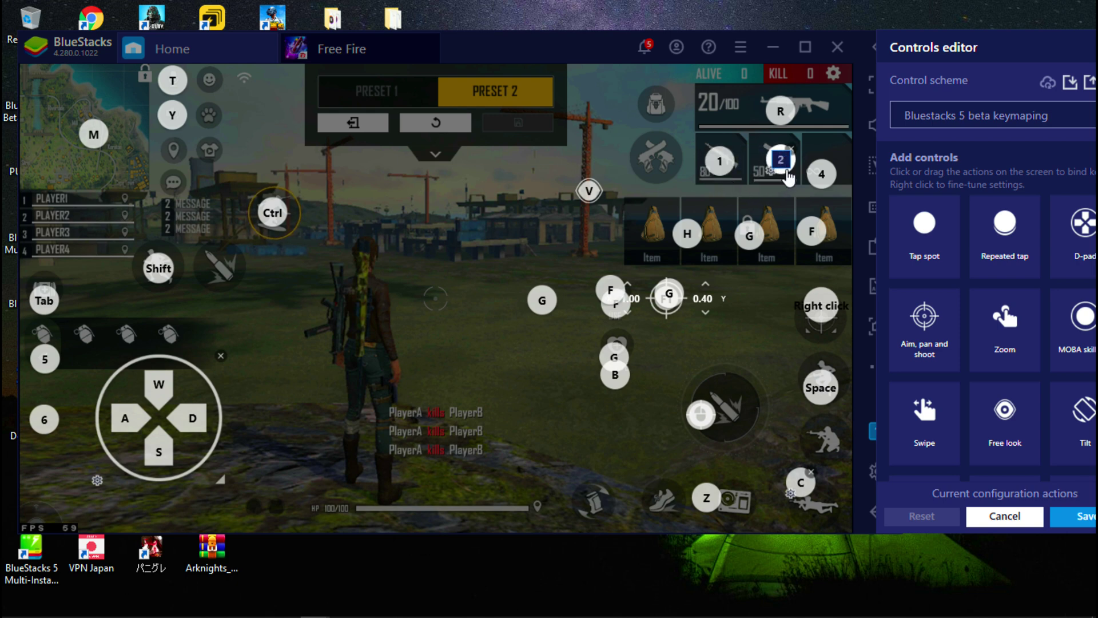
click(822, 173)
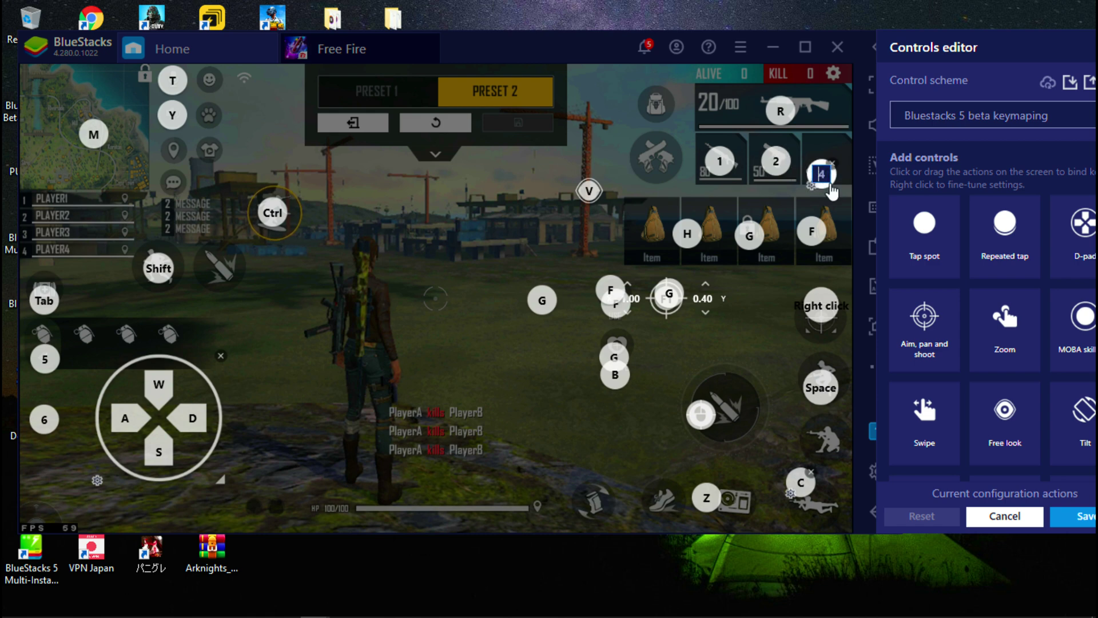
click(829, 189)
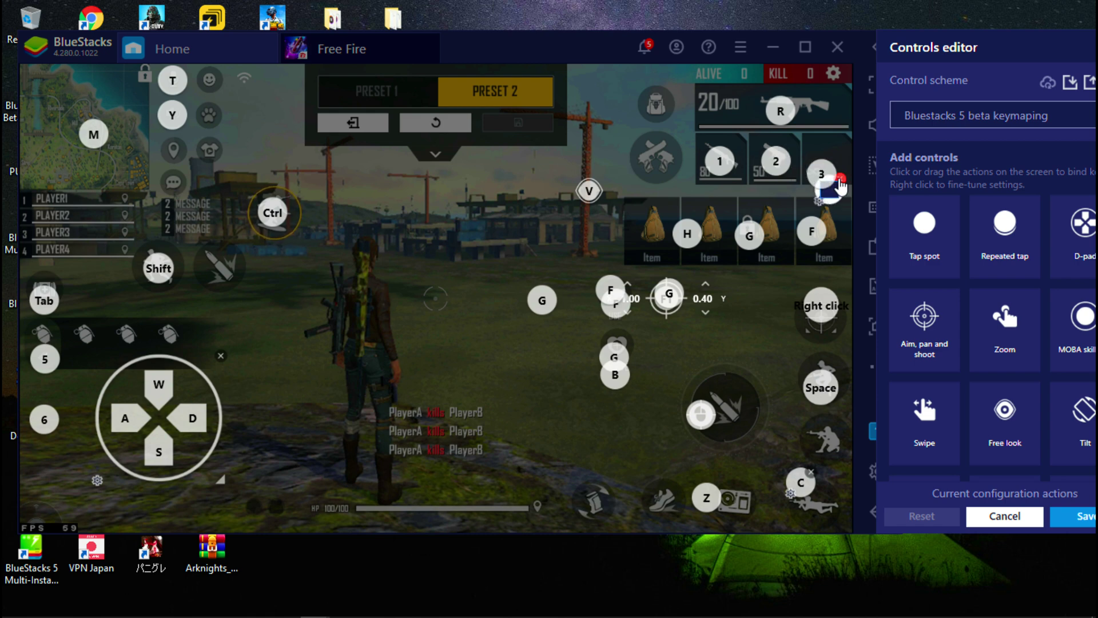
click(839, 180)
drag(828, 186, 833, 179)
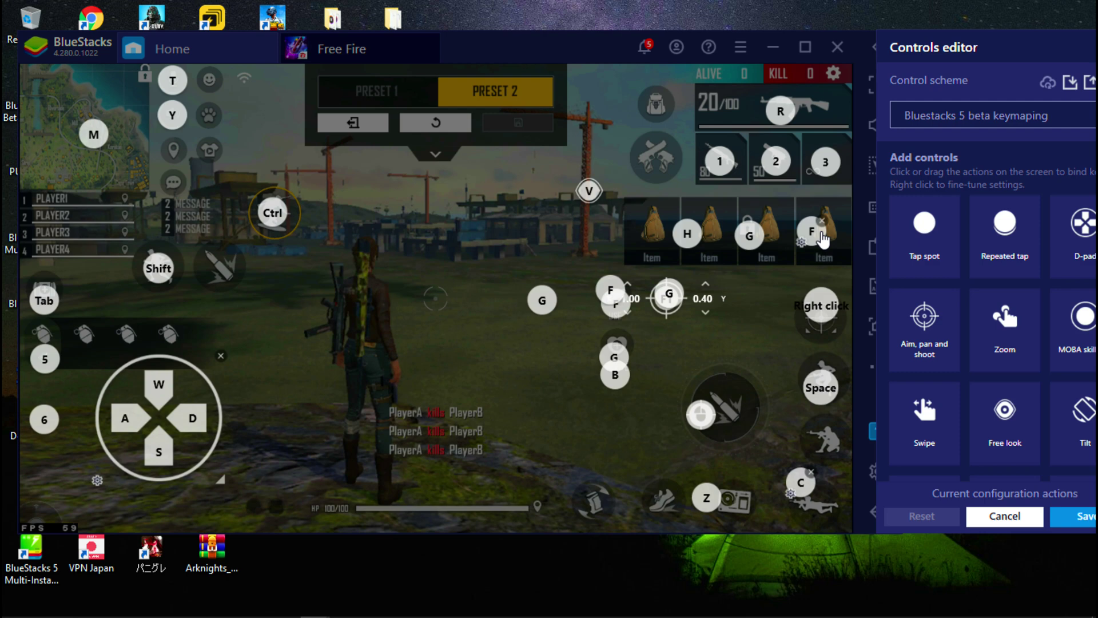
Step: Center the H, G and F controls on the second, third and fourth item slots
drag(818, 234, 828, 234)
drag(758, 236, 773, 234)
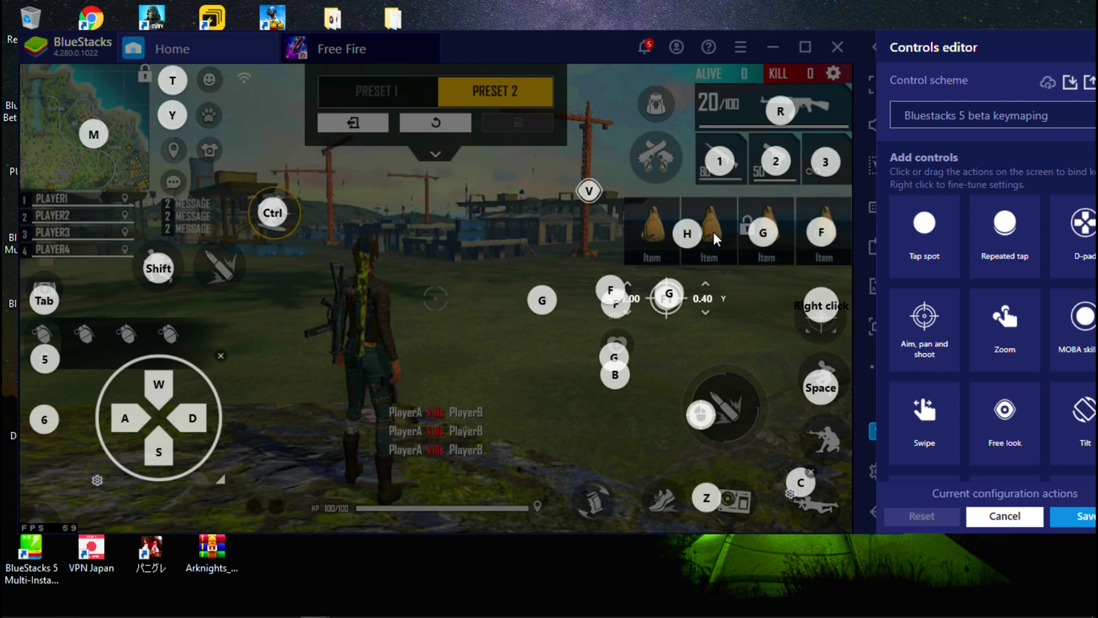
drag(692, 235, 714, 233)
Step: Align the Right click control with the scope button, Space with jump, C with crouch and Z with prone
drag(819, 311, 818, 323)
drag(823, 397, 825, 388)
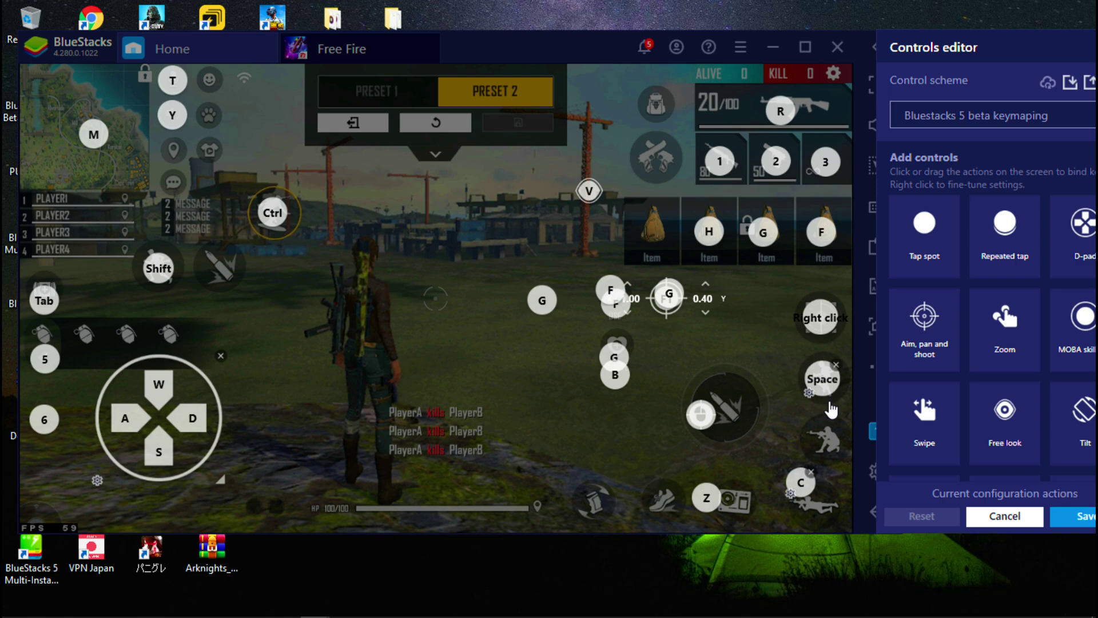
drag(802, 489, 826, 446)
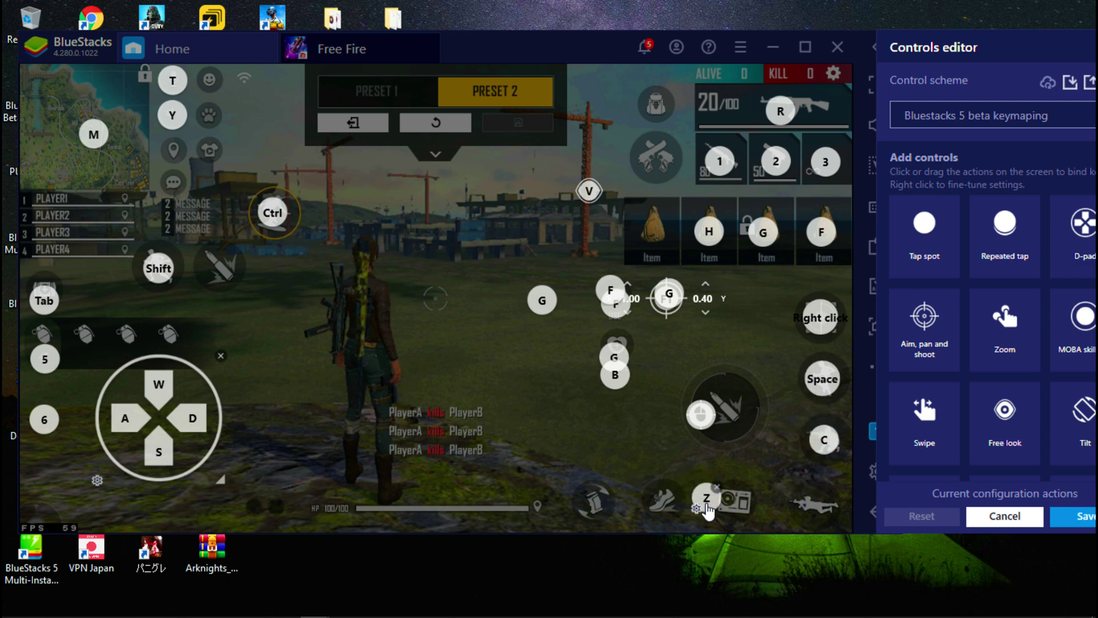
drag(709, 507, 817, 516)
Step: Add a tap spot bound to E, centred on the radio button
click(743, 513)
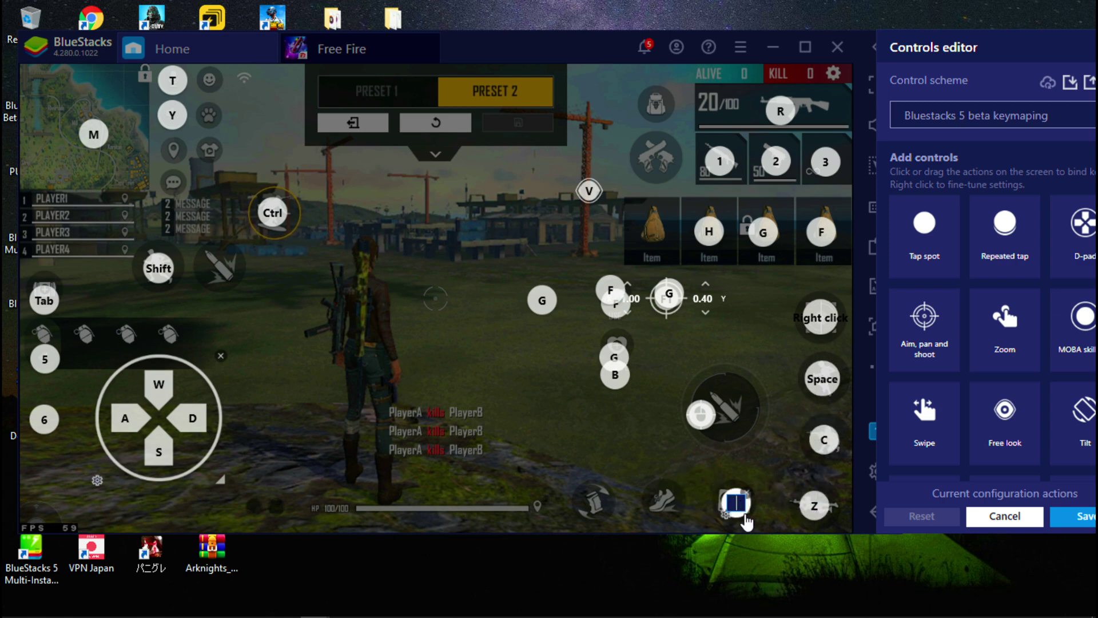
click(683, 464)
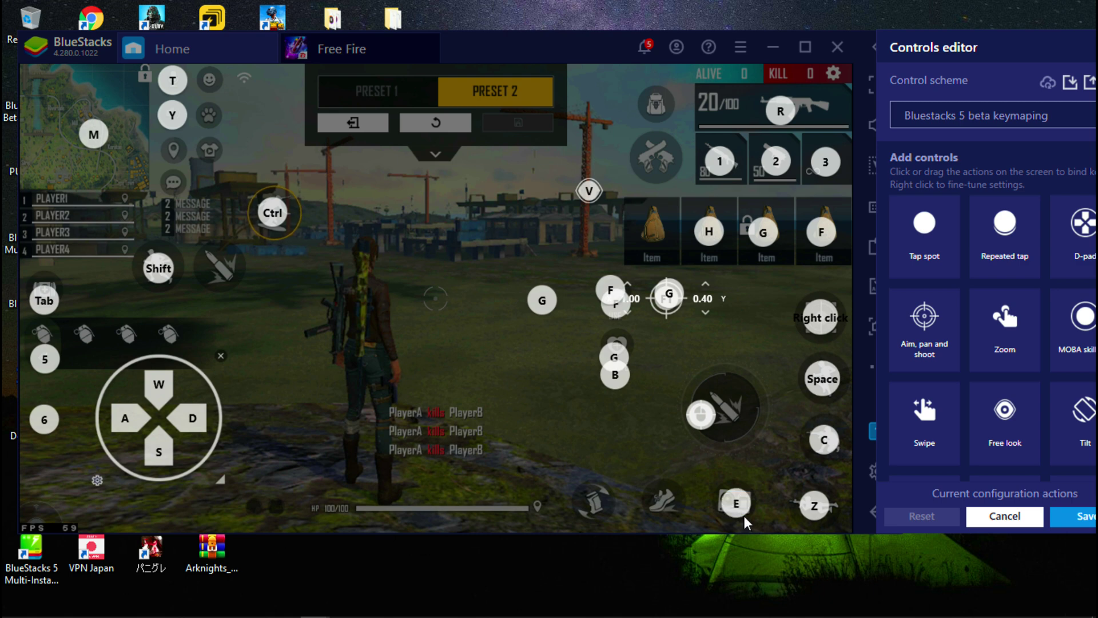
drag(743, 517, 743, 513)
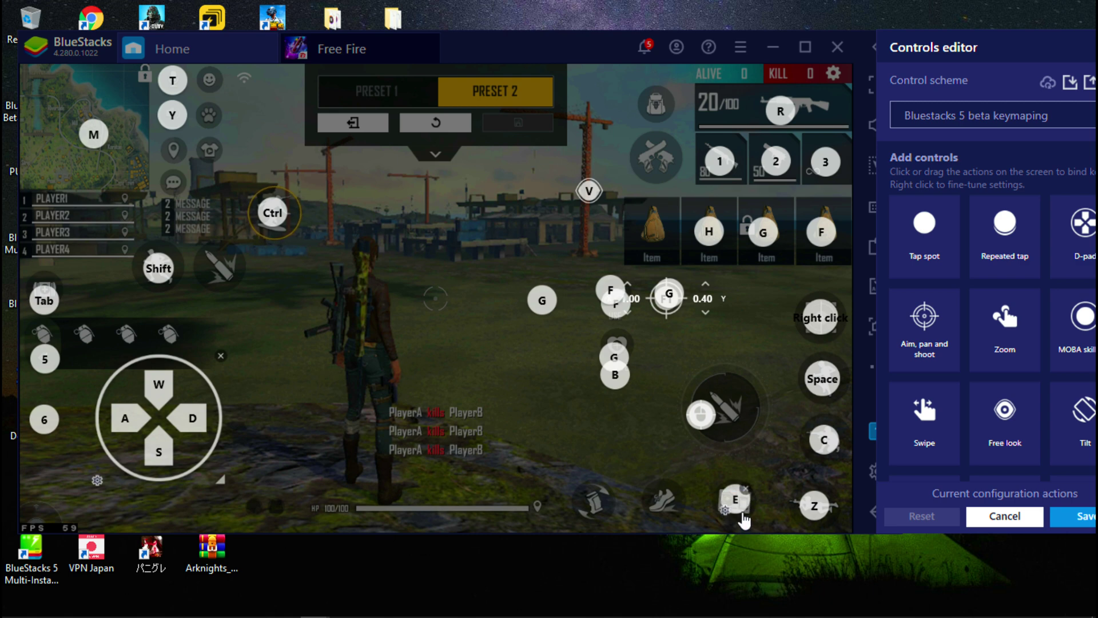
Step: Move the mouse shooting control onto the middle of the large fire button
click(714, 406)
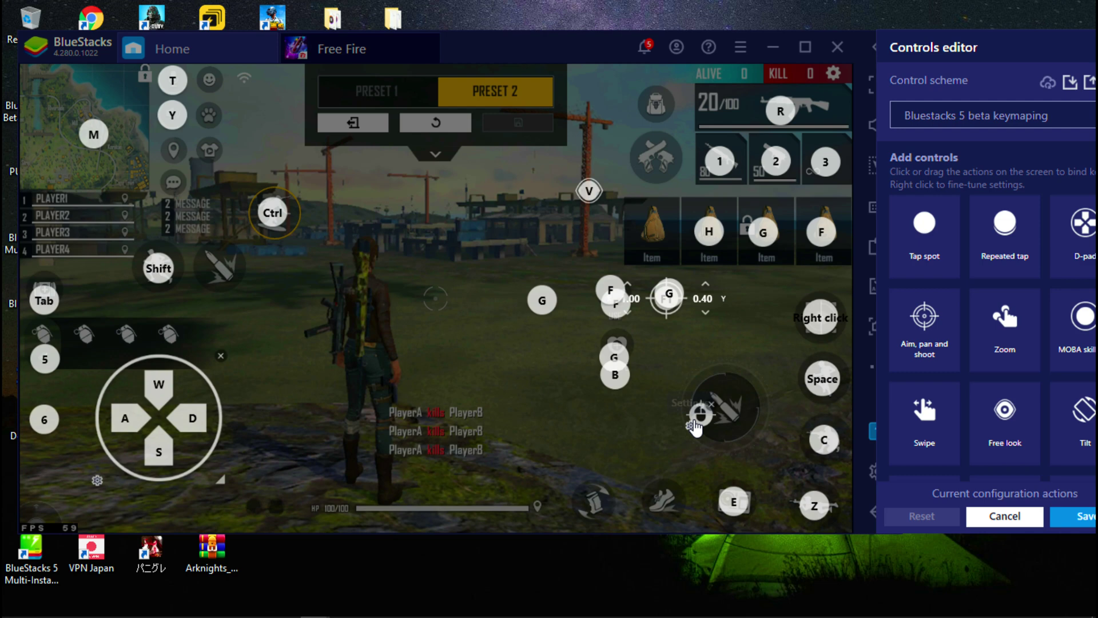
drag(700, 420, 732, 413)
click(698, 422)
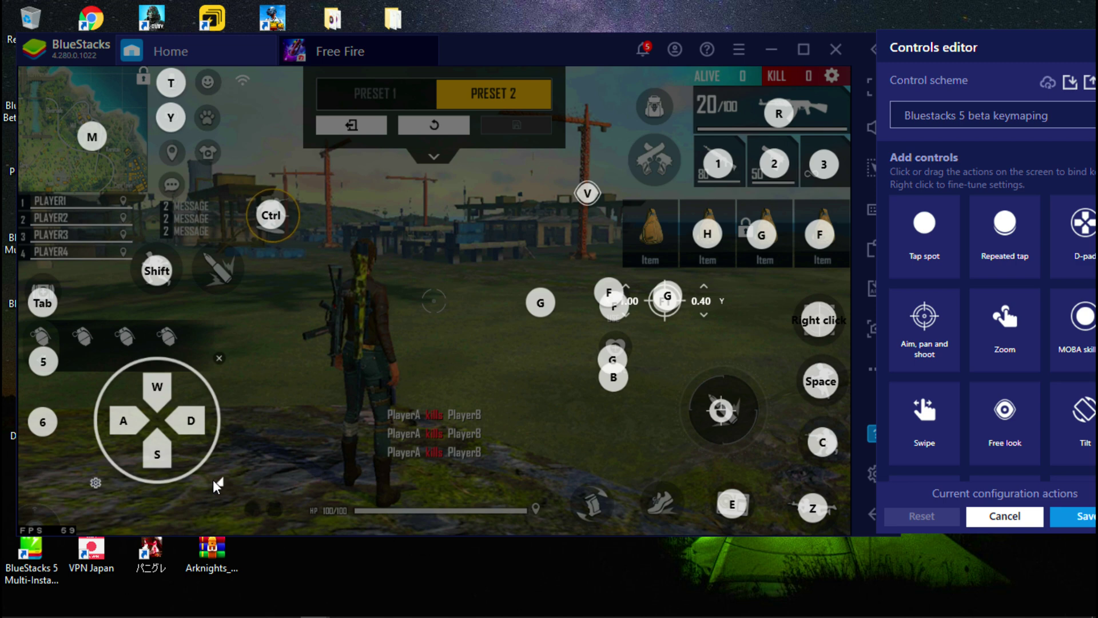
Step: Shrink the WASD D-pad into the lower-left corner of the game view and move the Tab control onto the backpack button
drag(221, 485, 34, 555)
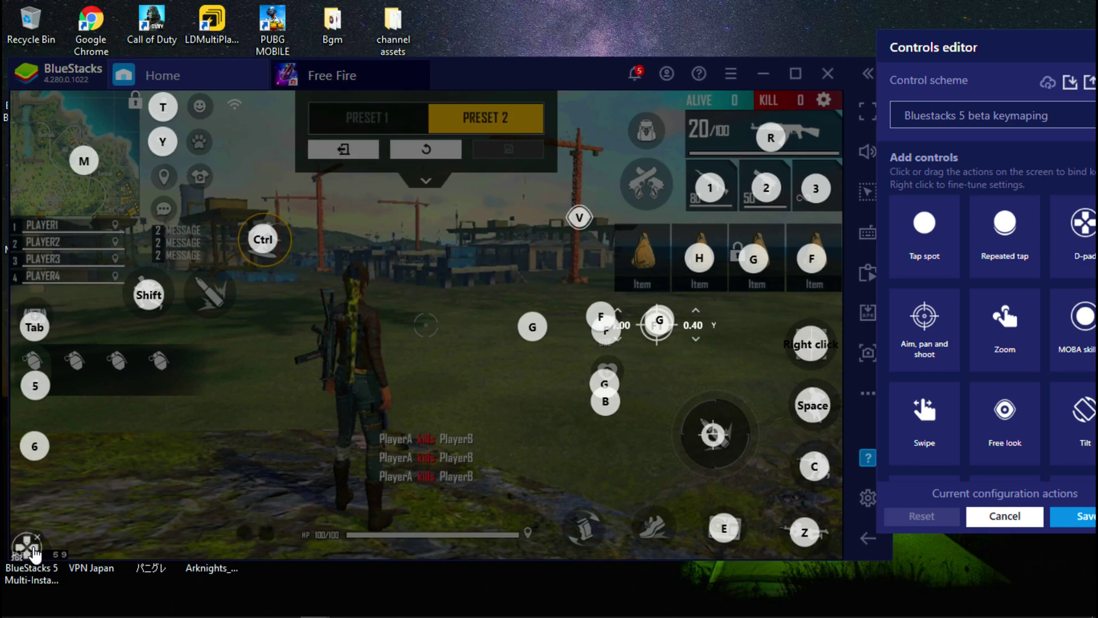
drag(40, 340, 652, 146)
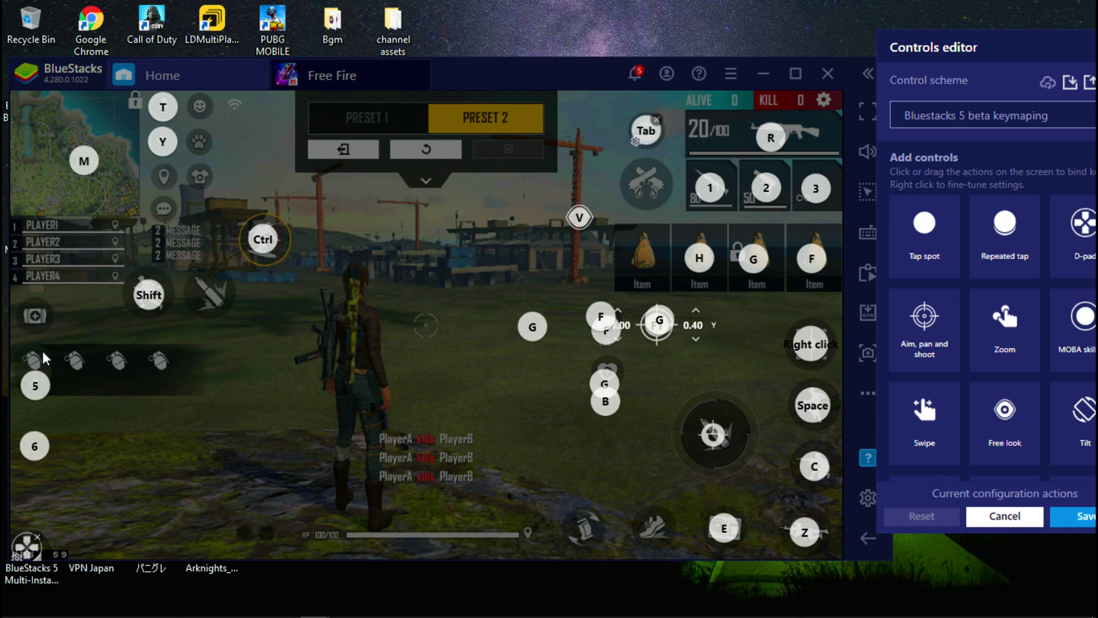
Step: Move the 5 control onto the medkit button and rebind it to E, then move 6 onto the first grenade slot and rebind it to Q
drag(39, 400, 40, 328)
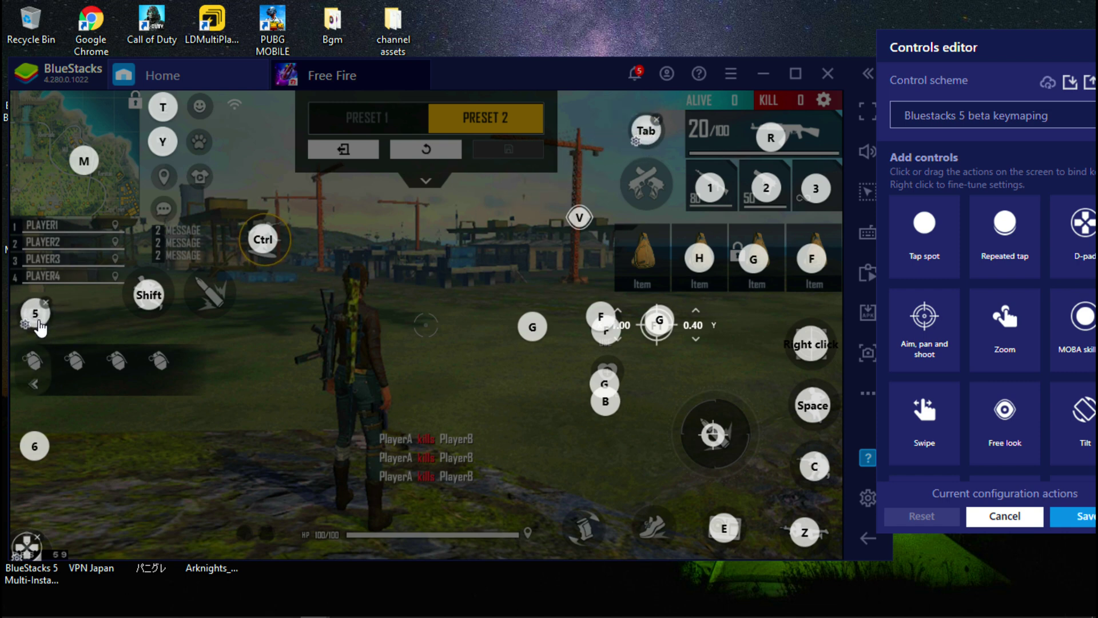
click(39, 323)
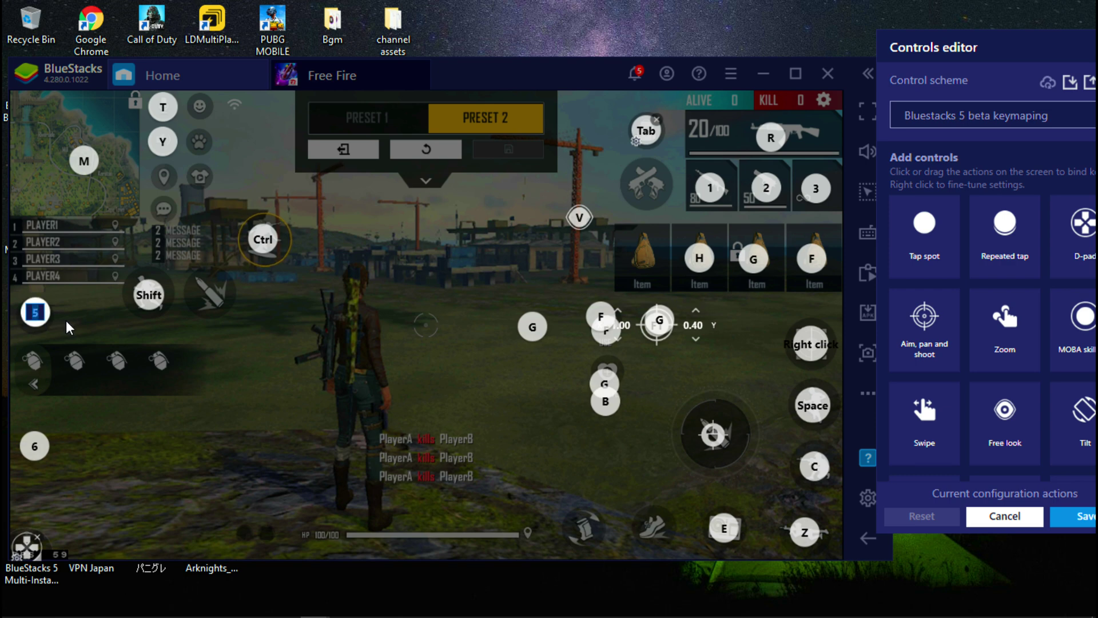
key(e)
drag(51, 449, 49, 378)
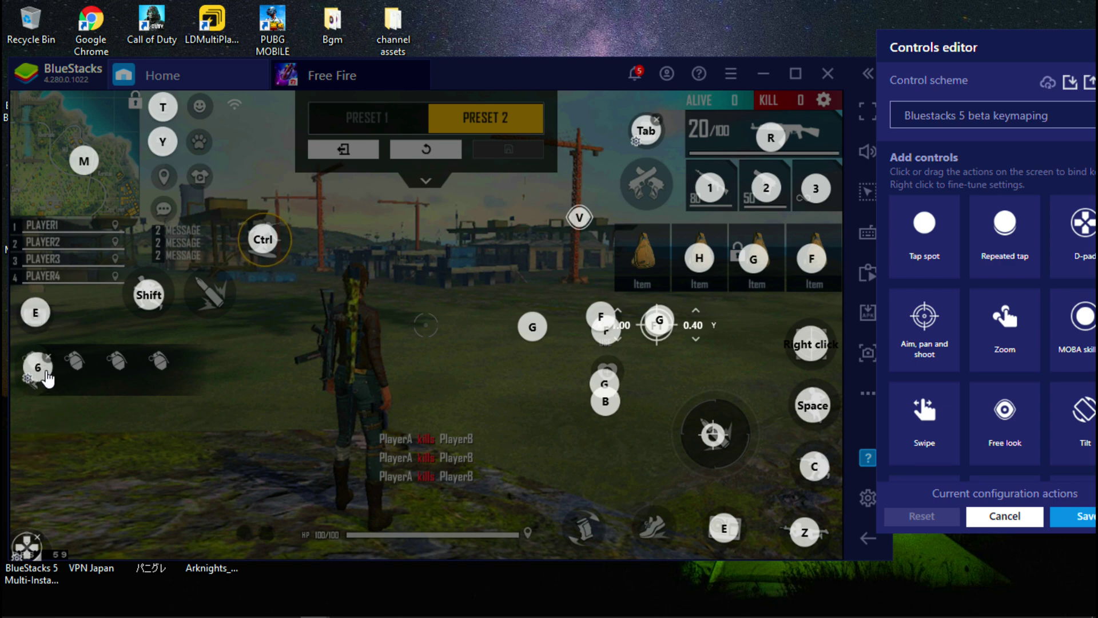
click(46, 373)
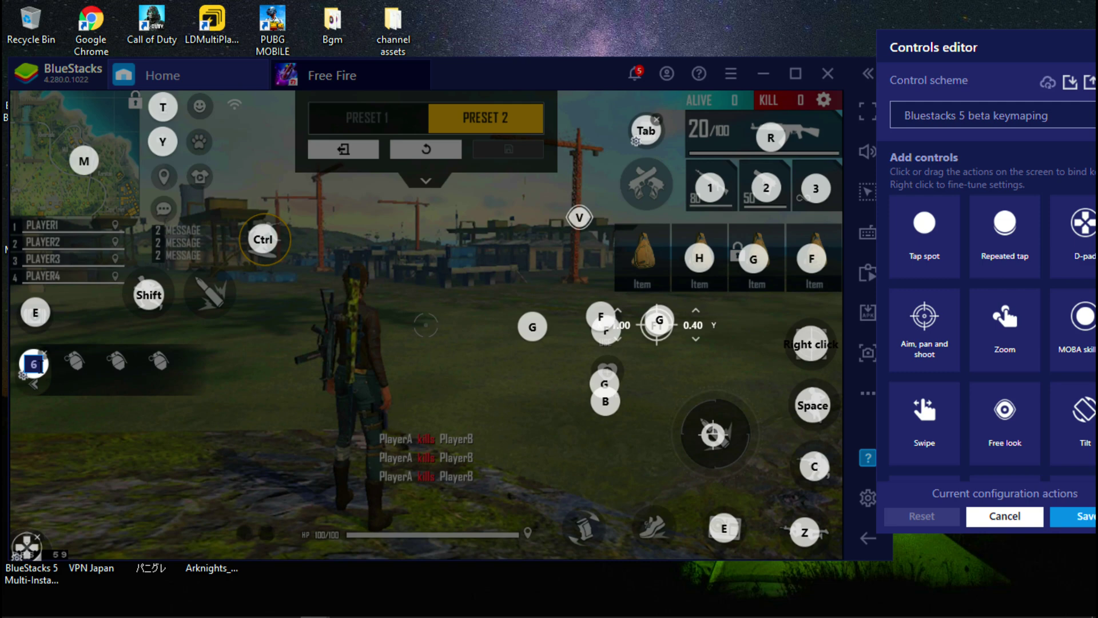
key(q)
click(201, 454)
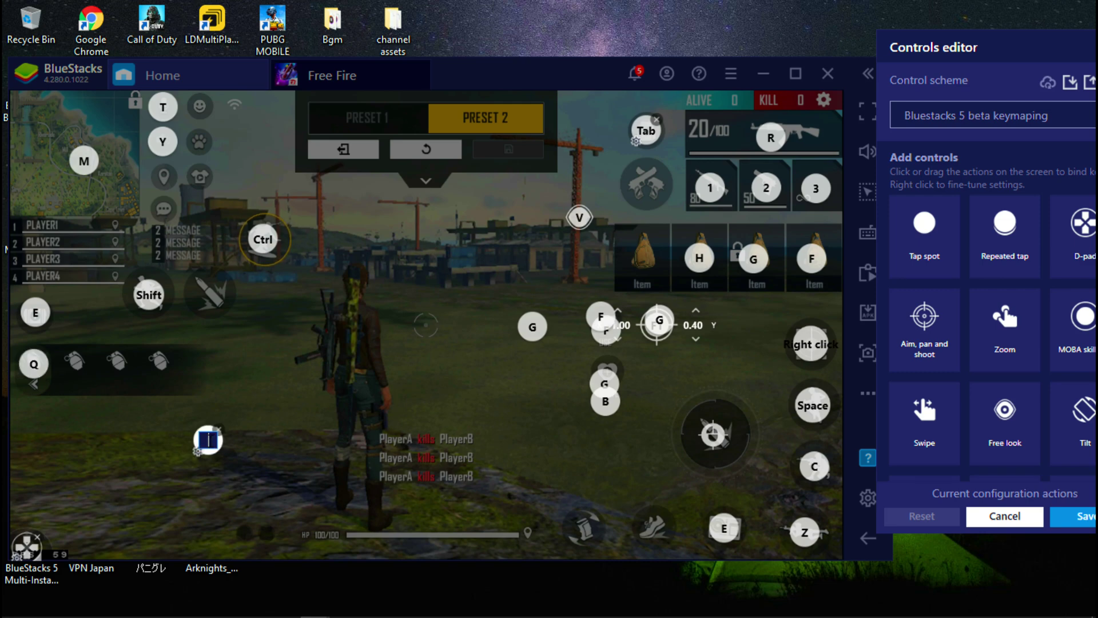
click(221, 433)
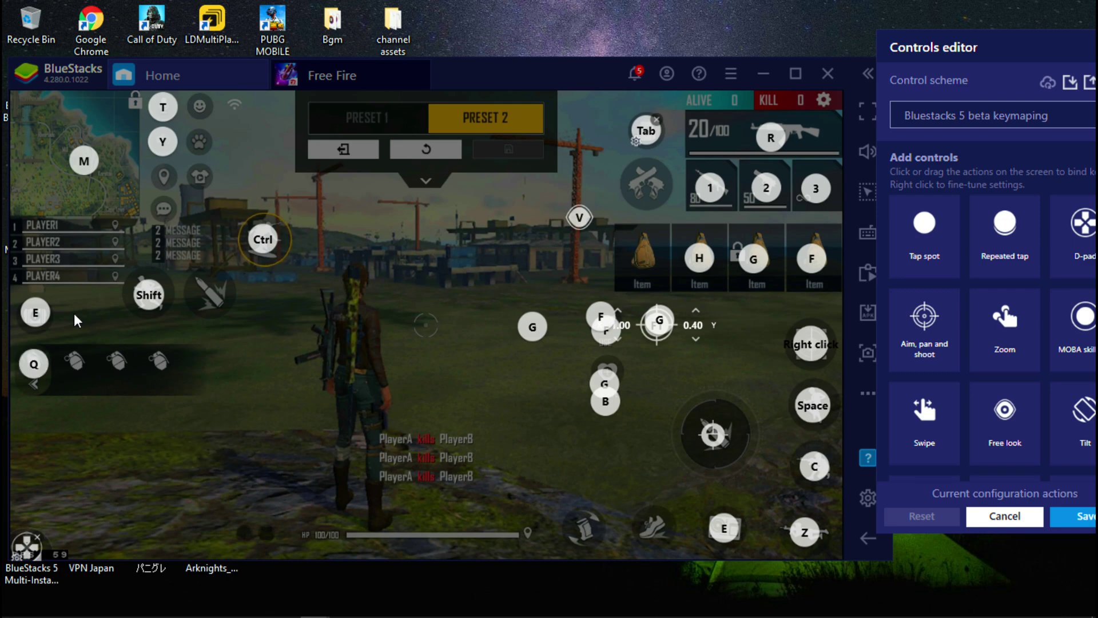
mouse_move(44, 333)
drag(44, 333, 43, 338)
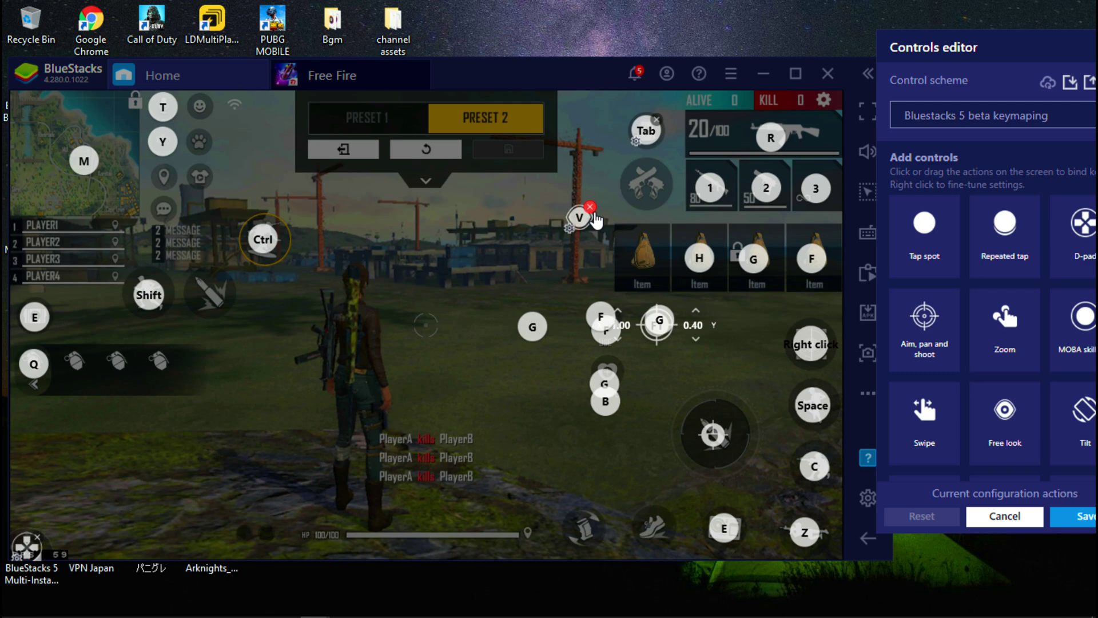
Step: Delete the V control, the stray G near the crosshair, the G and B on Revive, and the upper duplicate F on Use
click(591, 207)
click(543, 316)
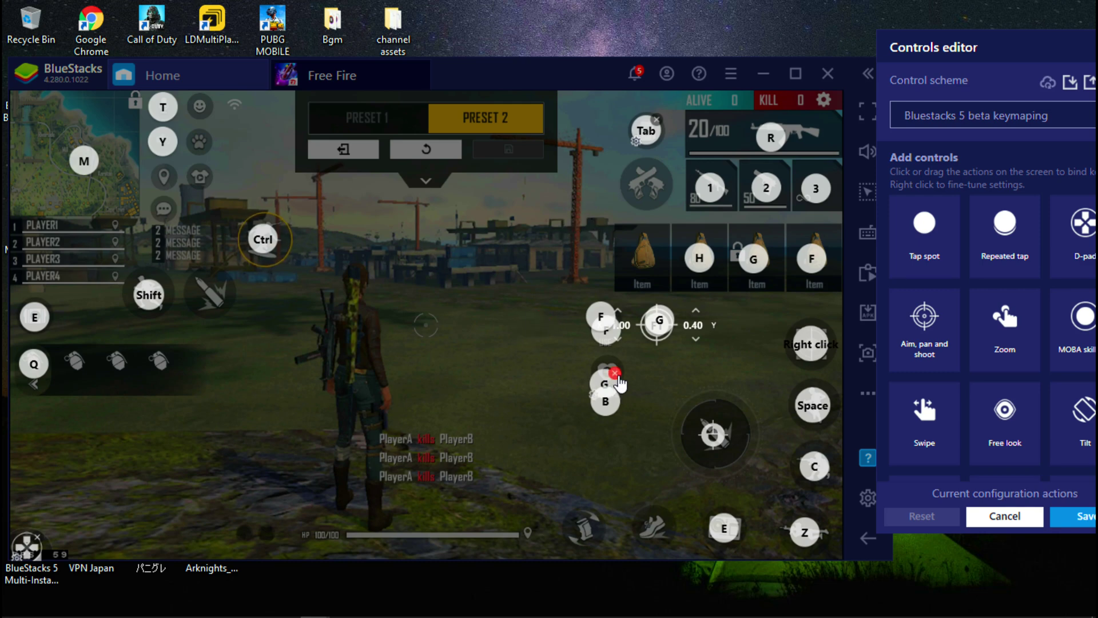
click(616, 374)
click(616, 391)
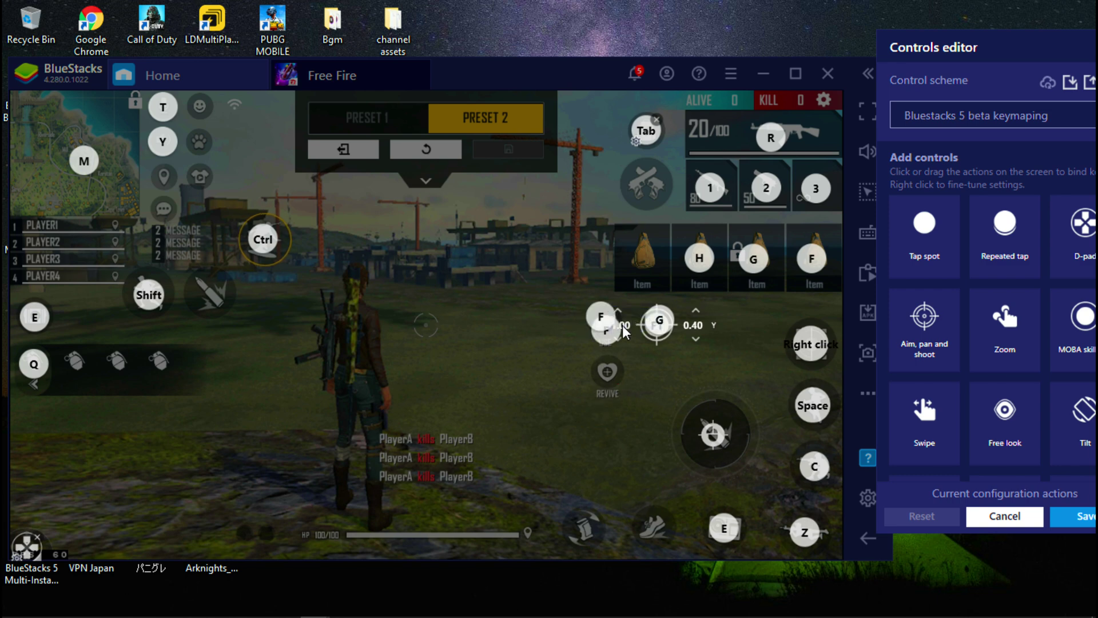
click(612, 307)
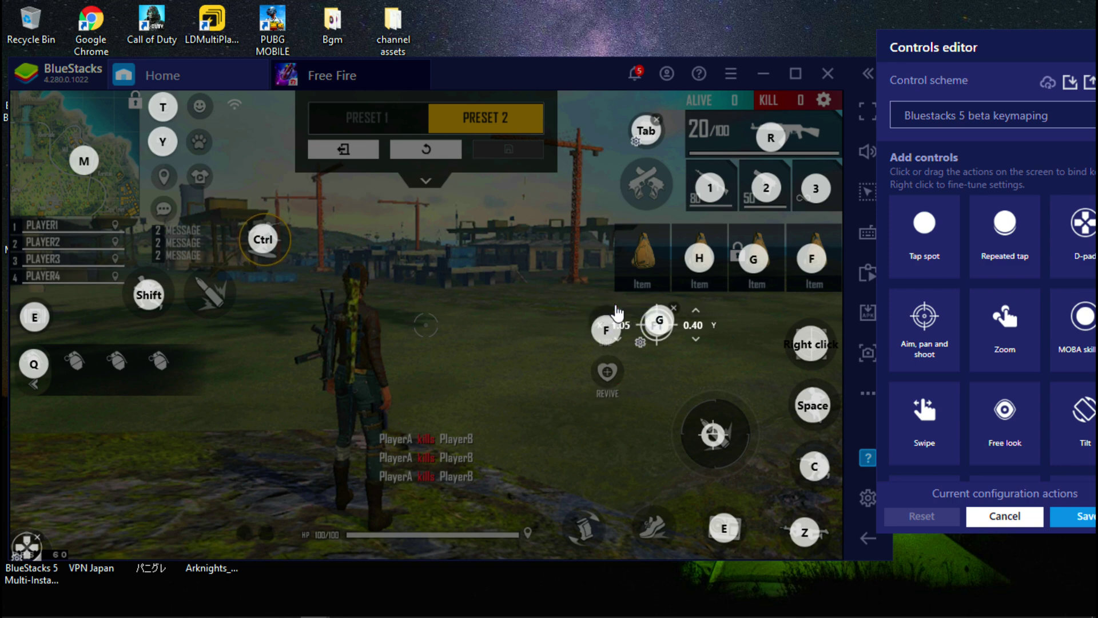
Step: Separate the overlapping G control from the F1 pan control, move the pan control toward the scope button, and delete that G
mouse_move(658, 330)
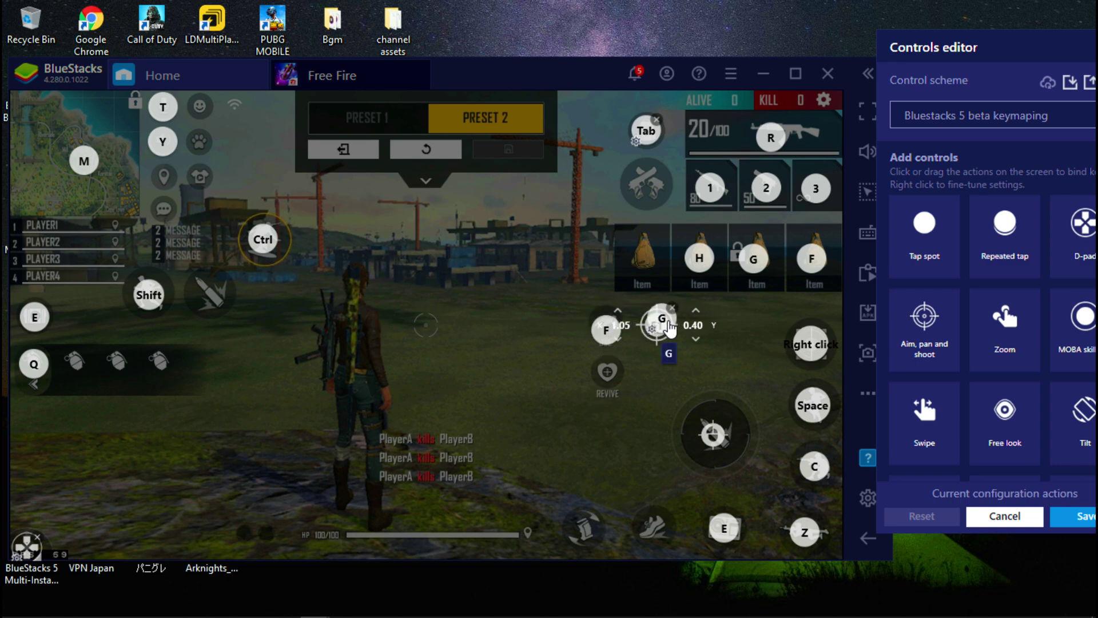
drag(658, 330, 729, 356)
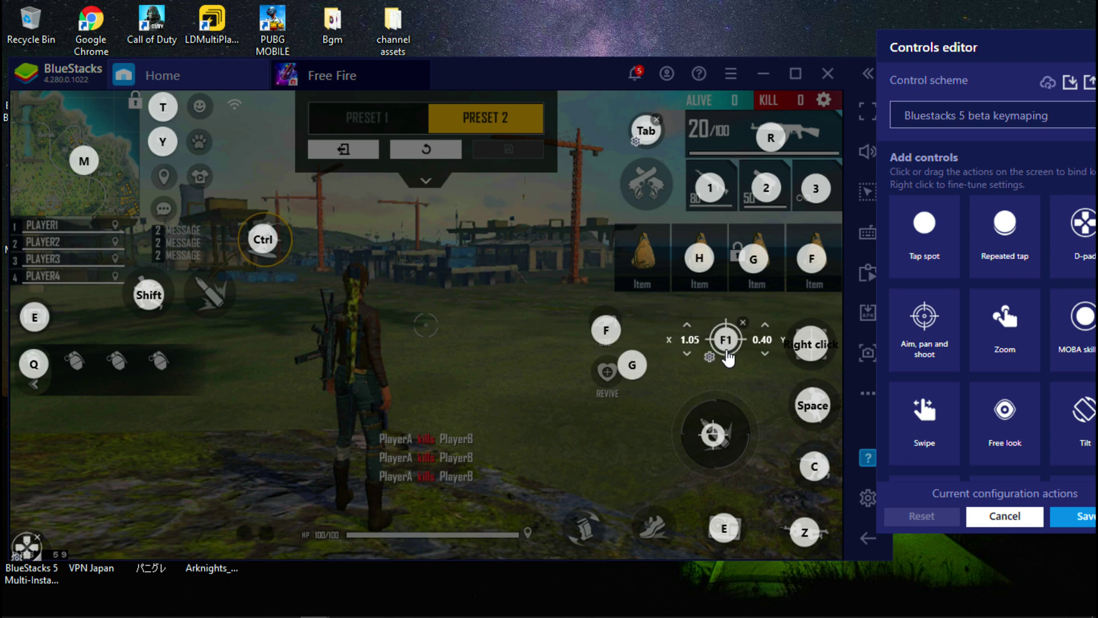
mouse_move(646, 365)
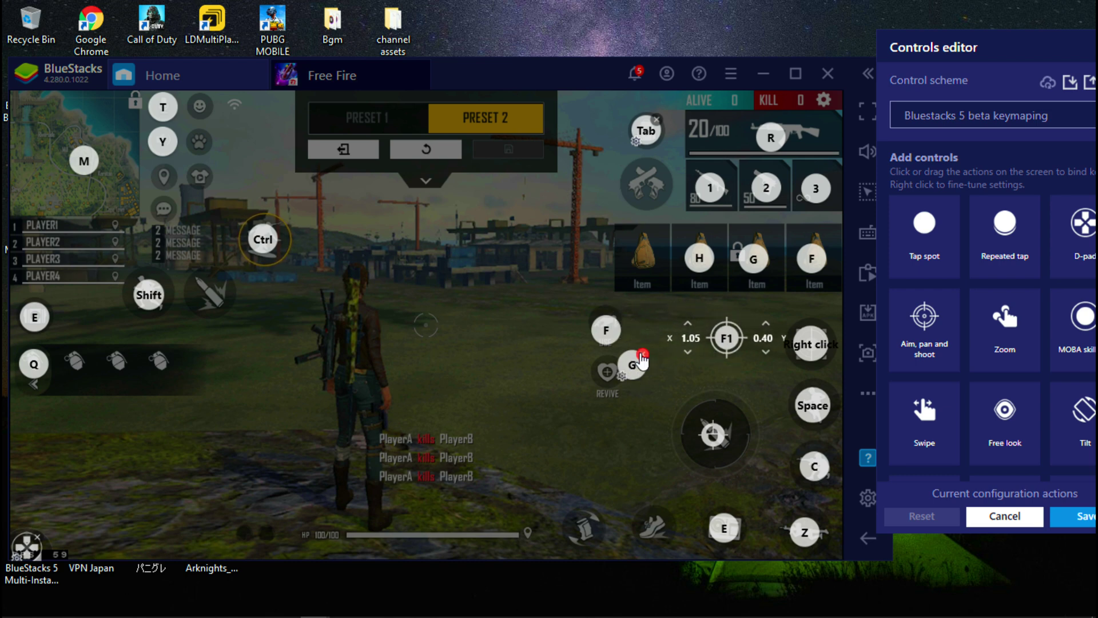
click(643, 357)
Step: Center the F control on the Use button and add a tap spot bound to F on Revive
drag(612, 346, 611, 337)
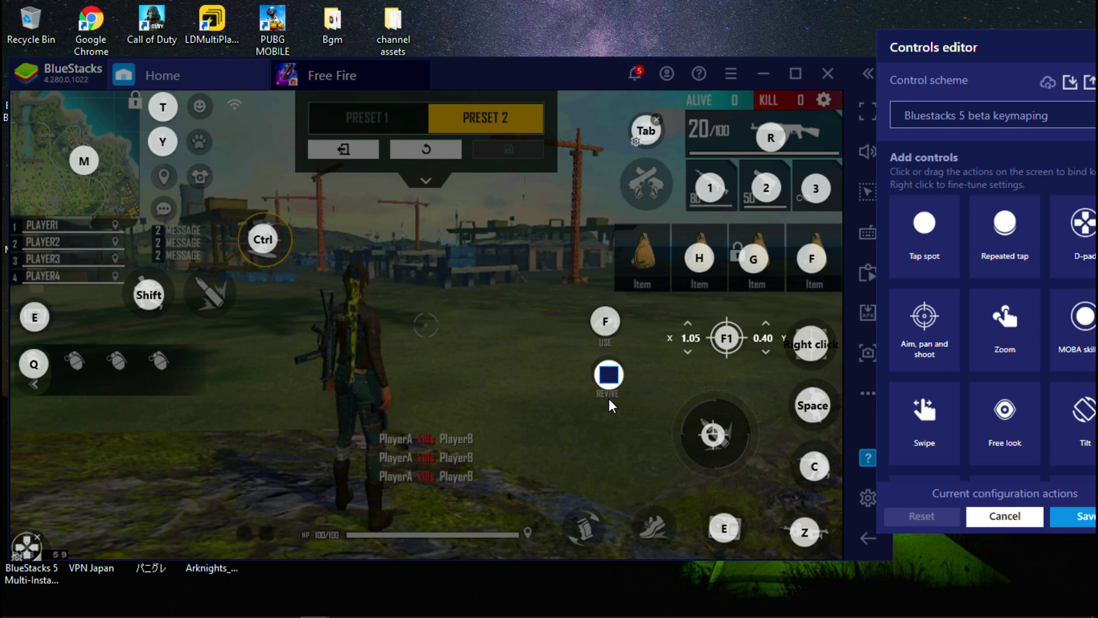
click(609, 374)
key(f)
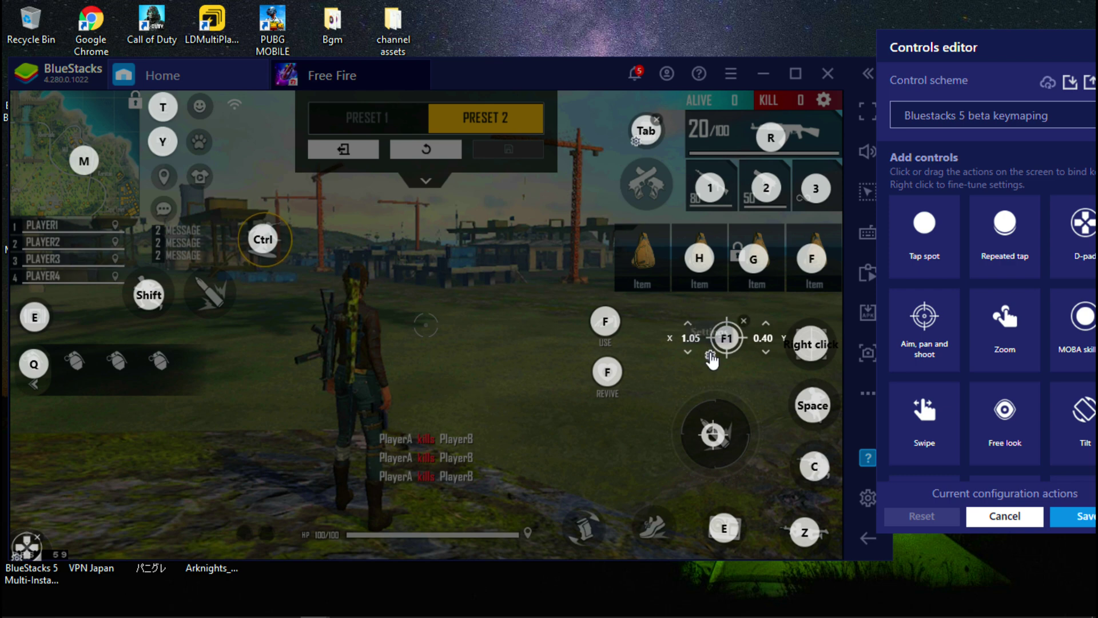
Step: Position the F1 pan control directly above the fire button and open its settings
drag(728, 351, 715, 356)
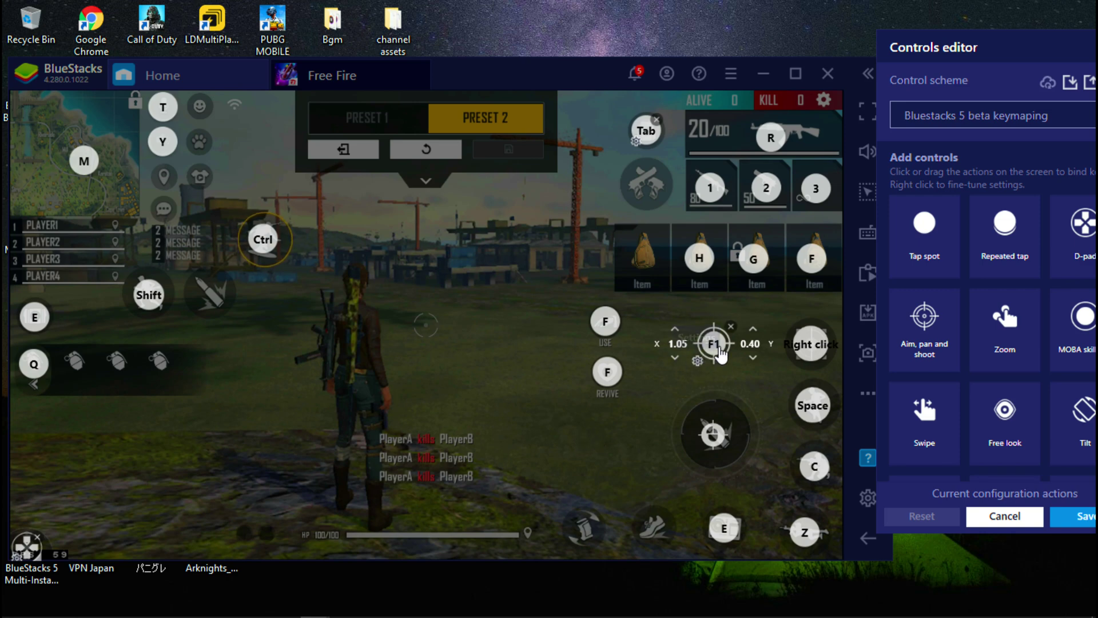
click(712, 345)
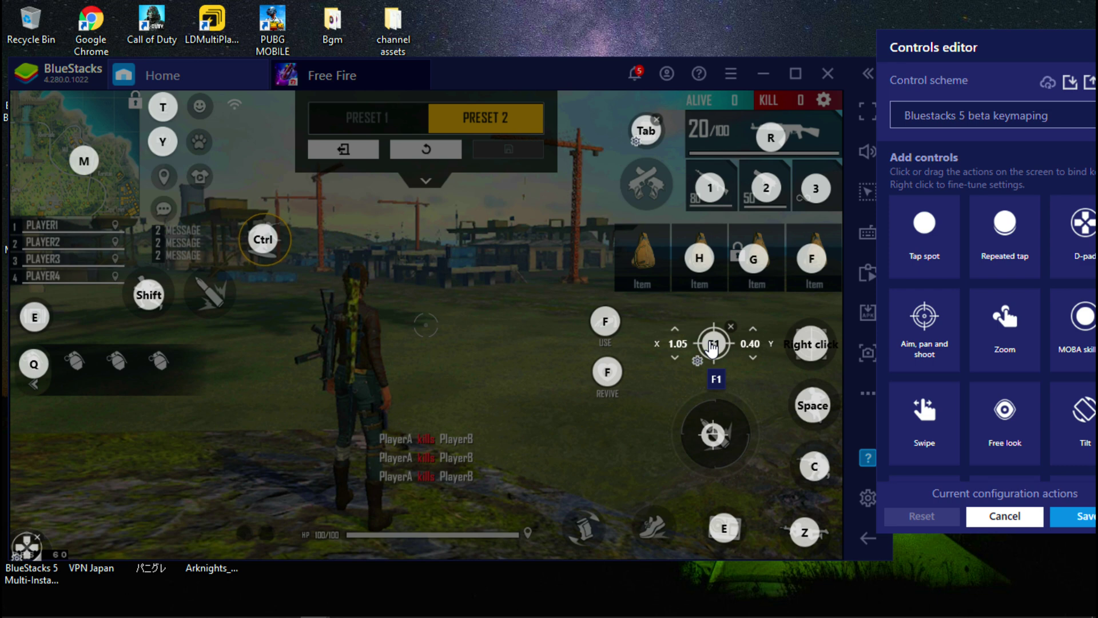
right_click(712, 346)
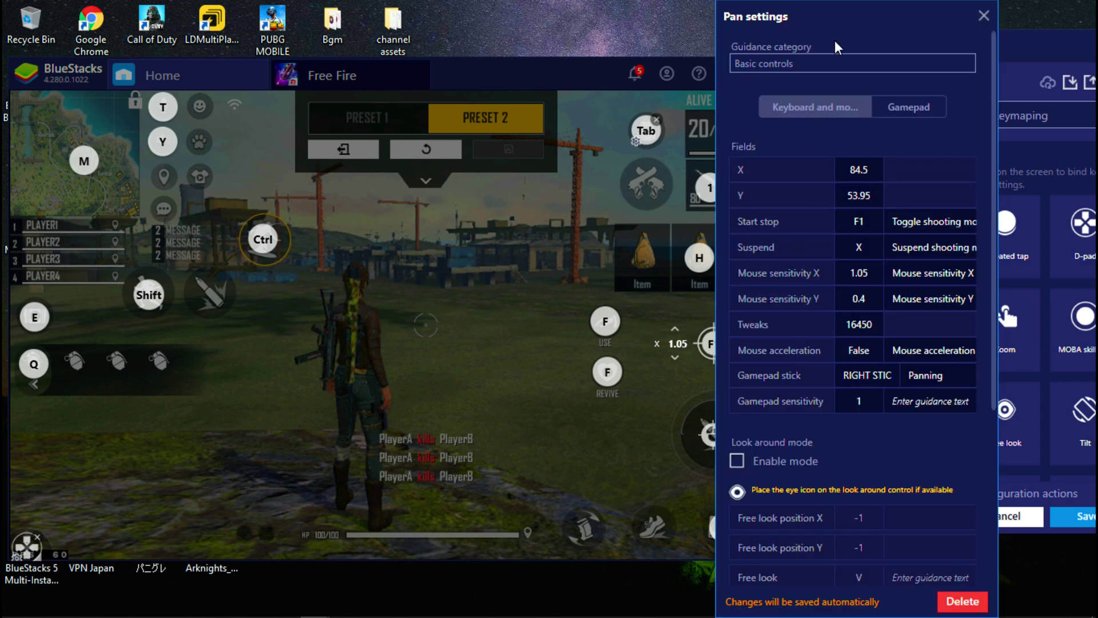
Step: Set the pan control's position to X 84.74 and Y 59.53
drag(844, 23, 494, 23)
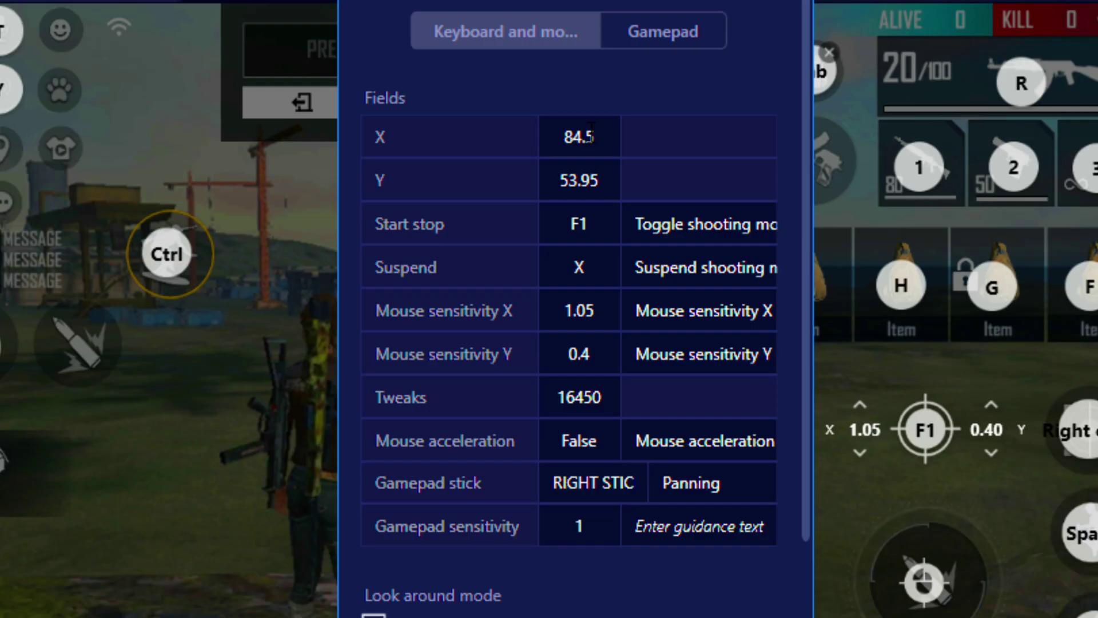
drag(517, 171, 479, 170)
click(479, 170)
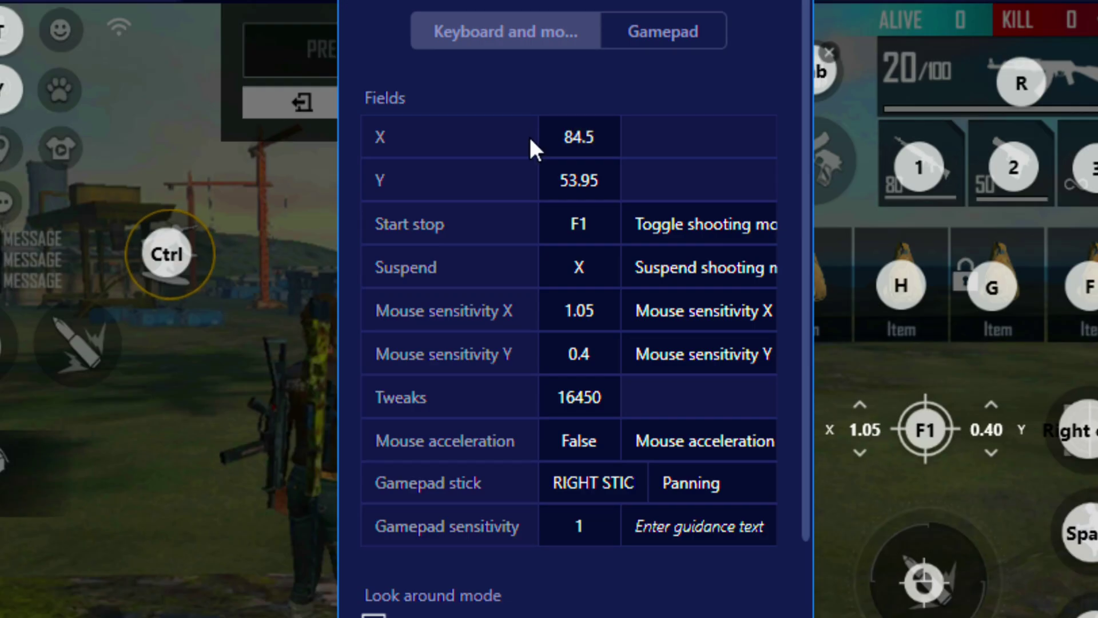
double_click(596, 143)
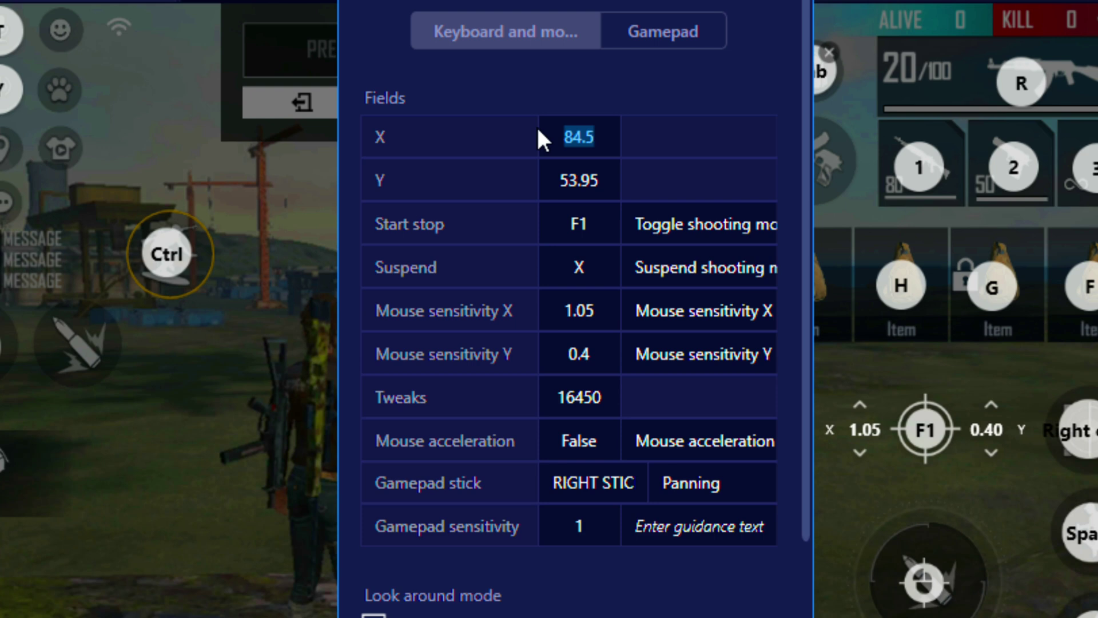
text(84)
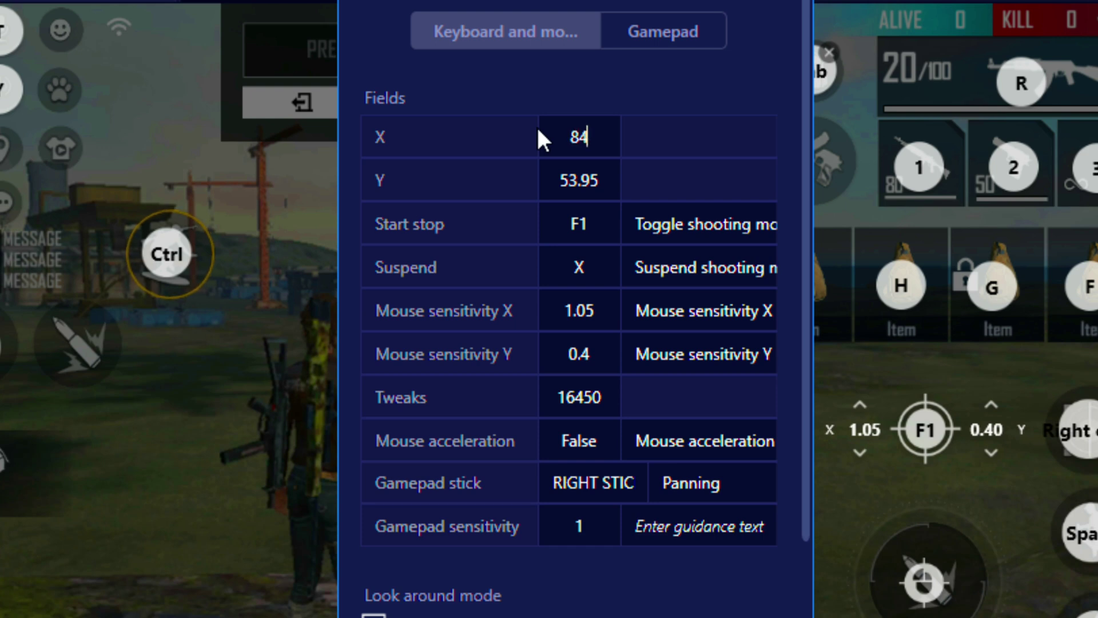
text(.)
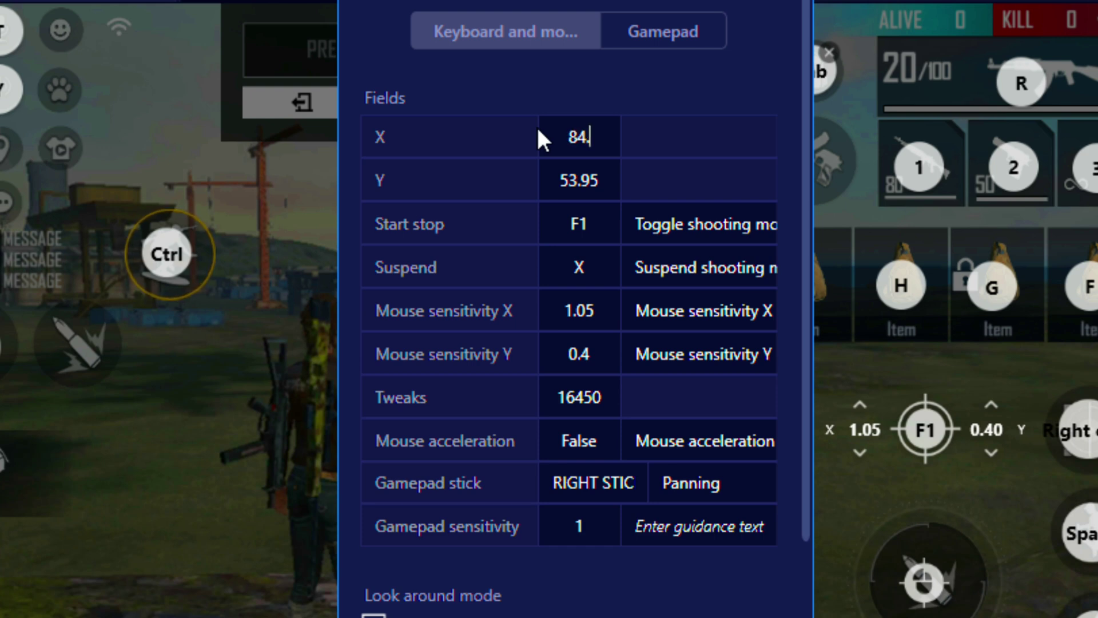
text(74)
key(Tab)
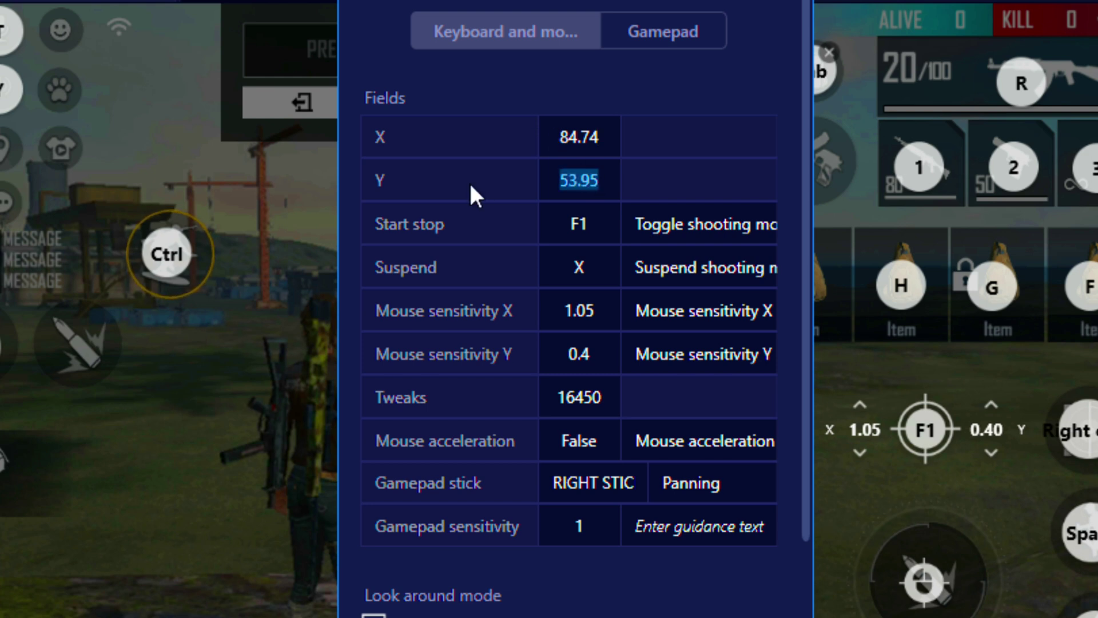
text(4)
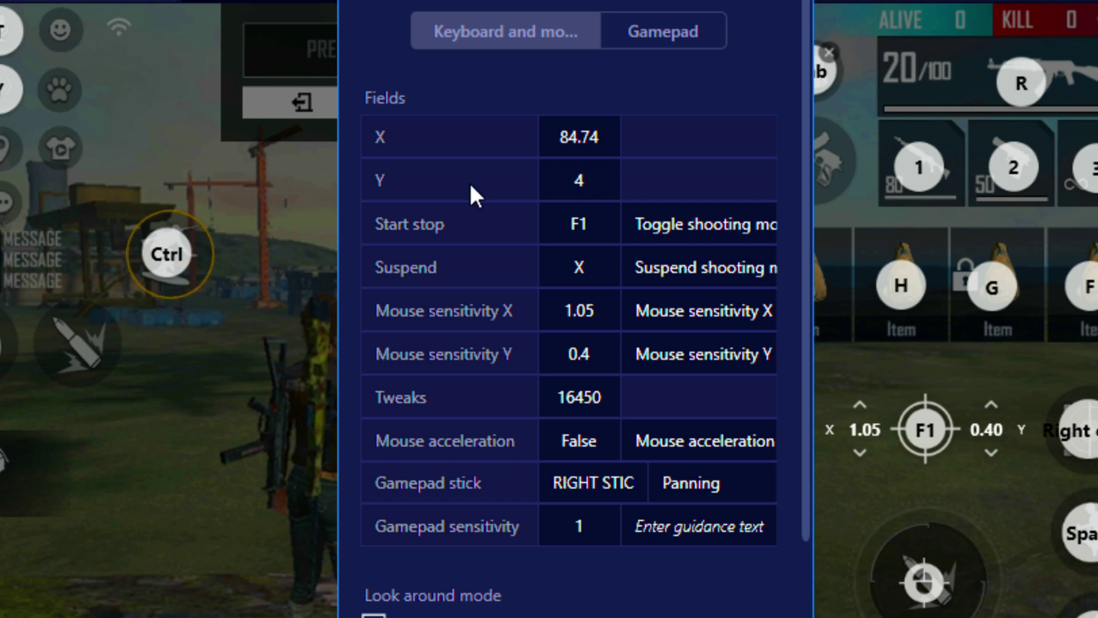
key(BackSpace)
text(59.53)
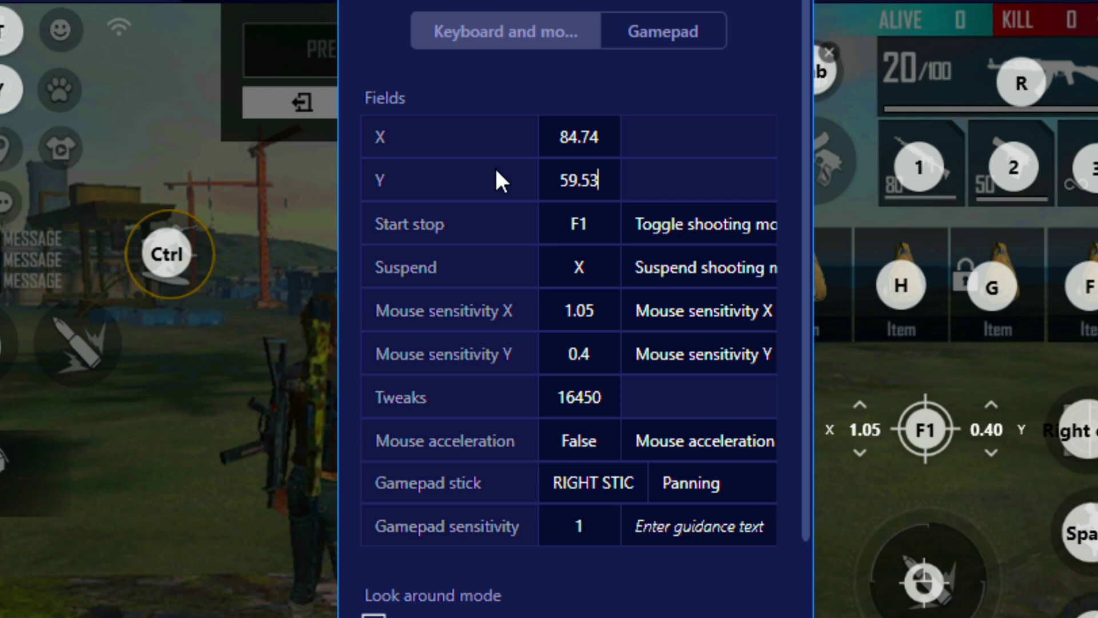
Step: Set the pan control's mouse sensitivity to X 1.0 and Y 1.6 with tweaks 458, and close its settings
double_click(599, 315)
click(598, 313)
double_click(599, 311)
text(0)
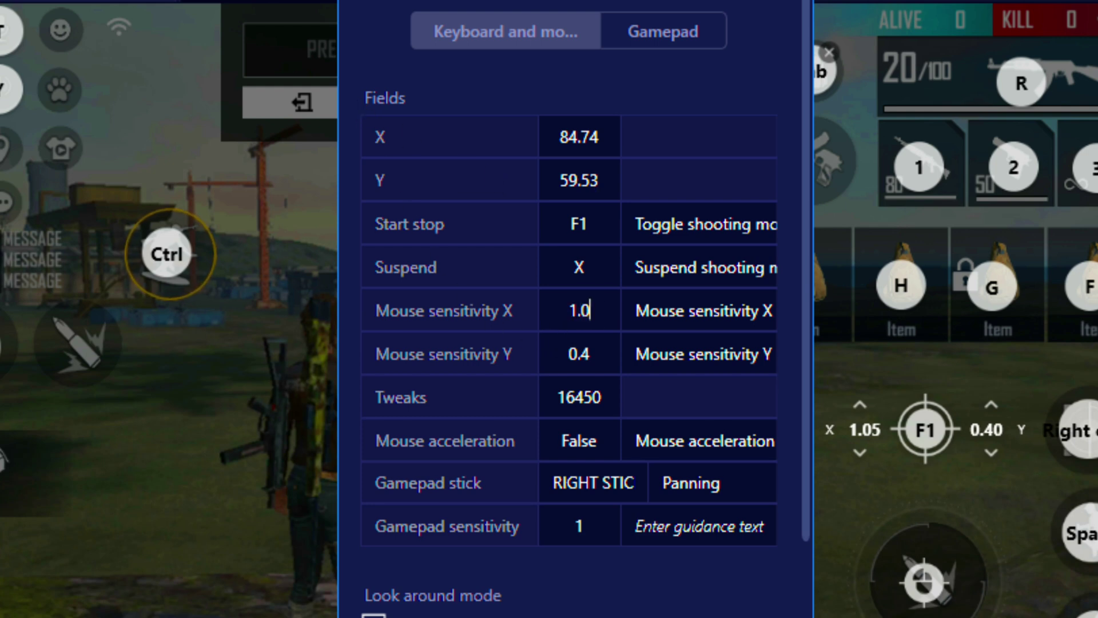
double_click(589, 354)
text(1.)
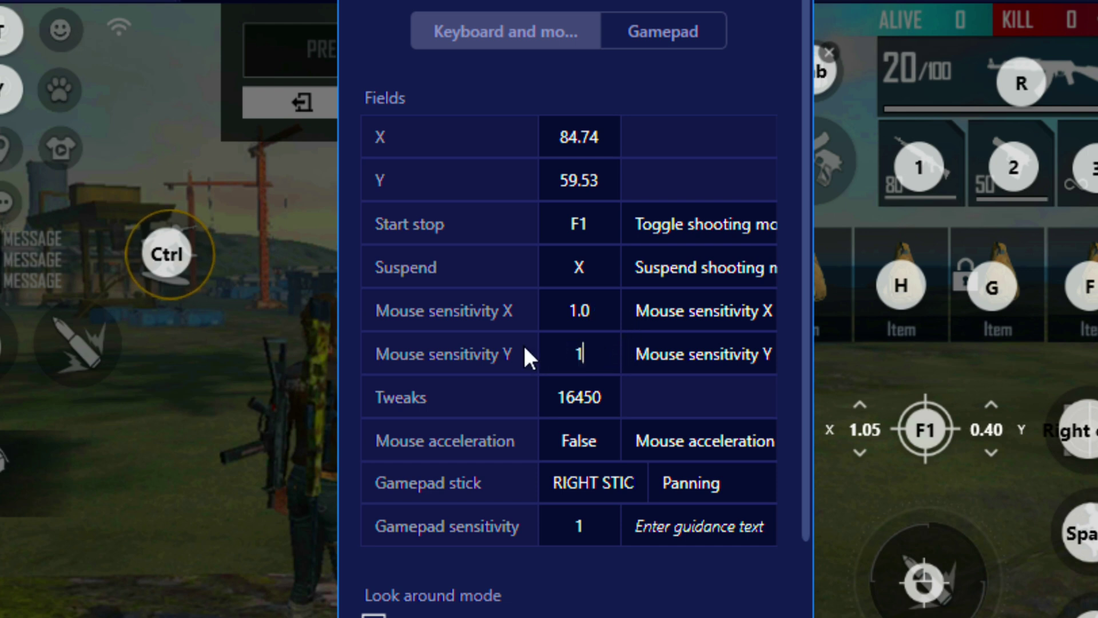
text(6)
double_click(607, 397)
text(458)
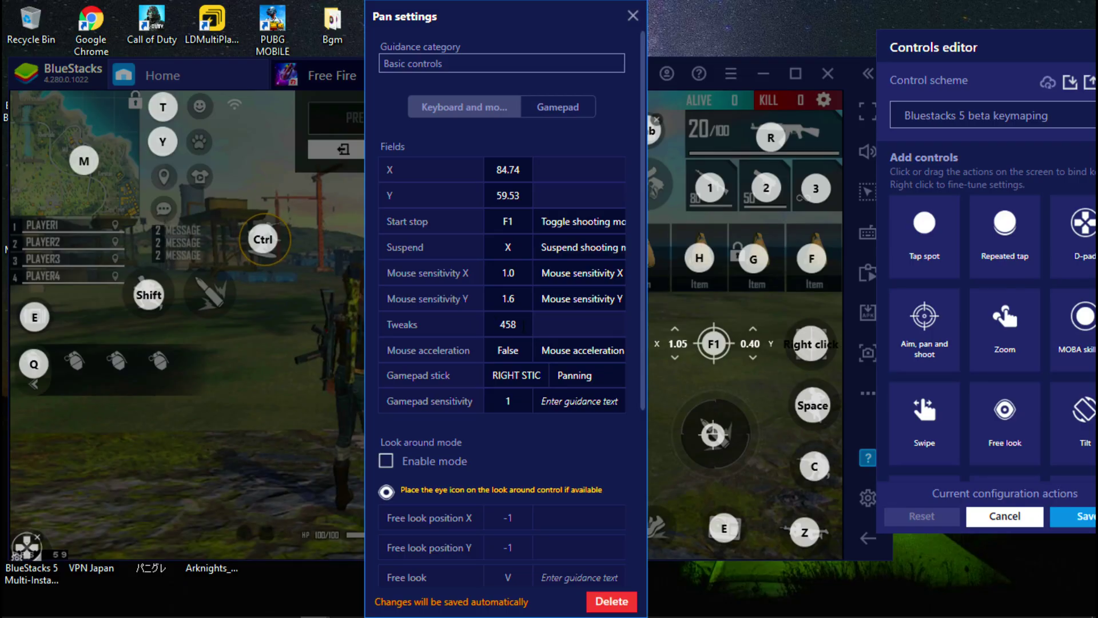
click(633, 16)
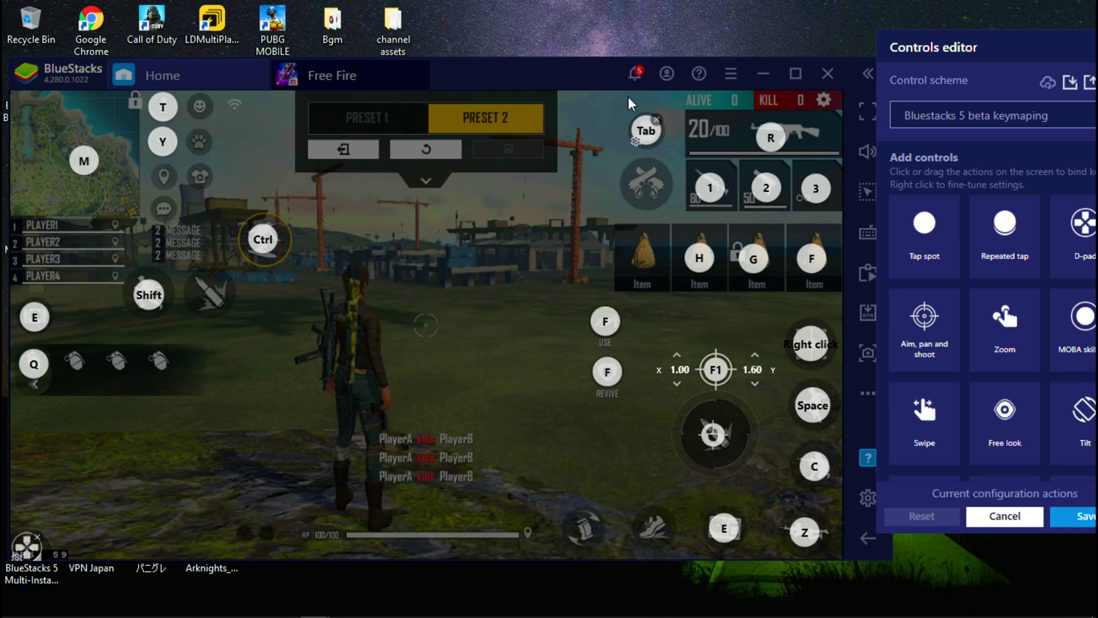
Step: Save the control scheme, close the controls editor, and exit the custom HUD screen
drag(1007, 52, 872, 76)
click(950, 547)
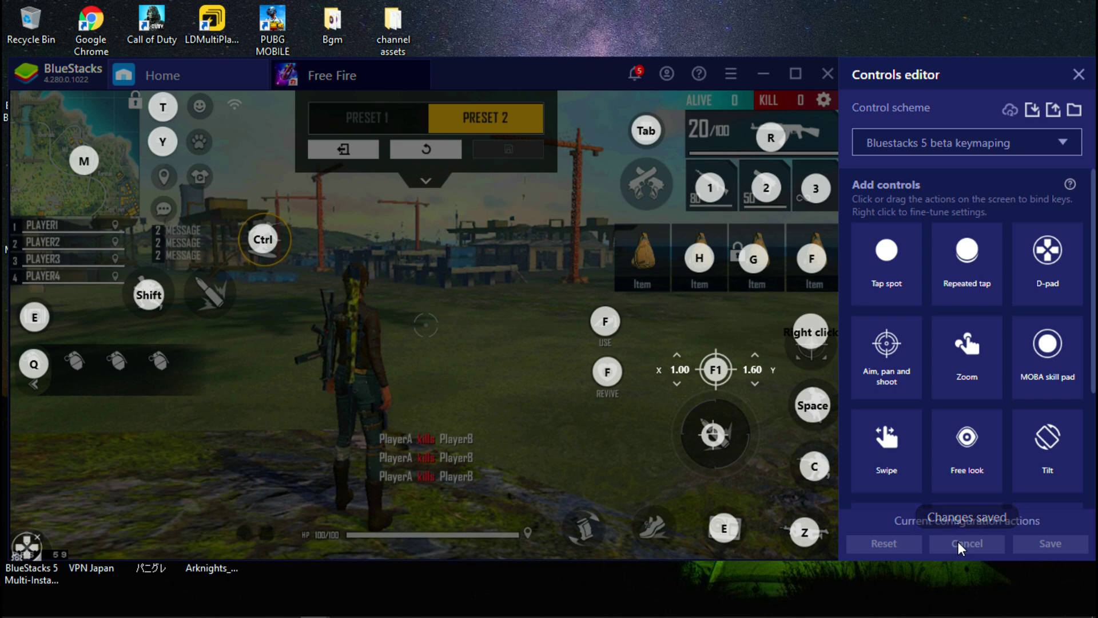
click(960, 546)
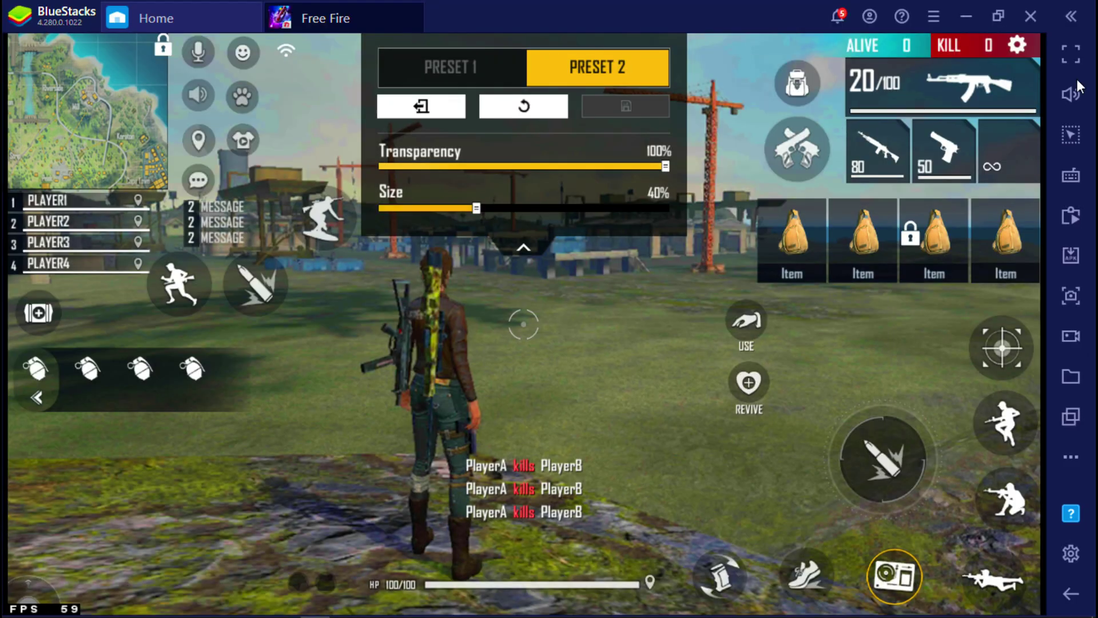
click(449, 112)
click(983, 51)
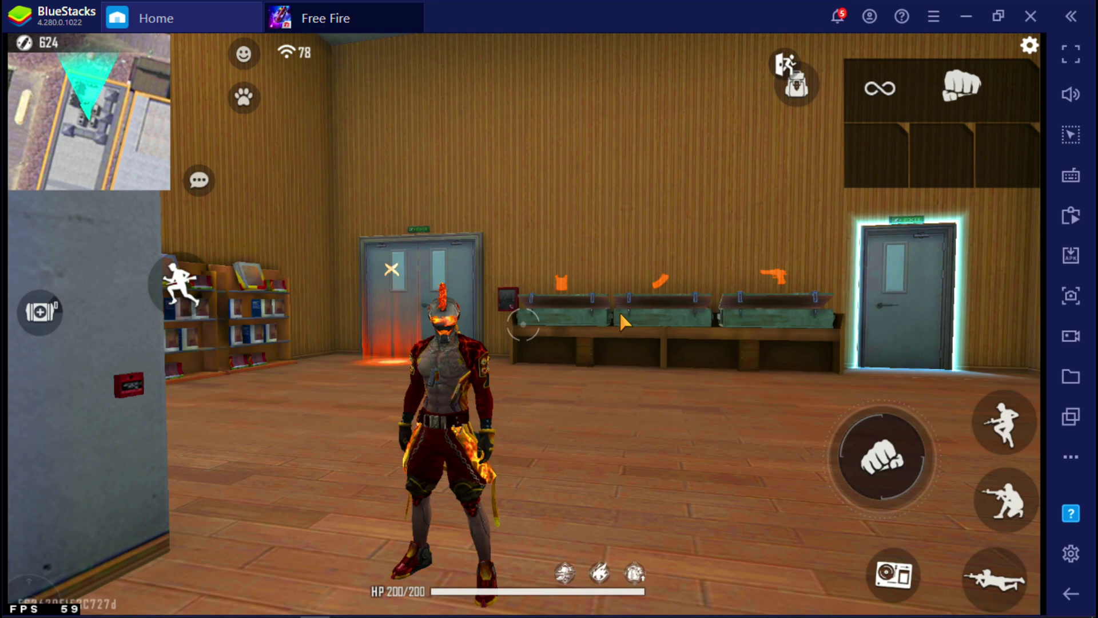
Step: Release the cursor in the match, open the emote wheel, and bring up the advanced controls editor
key(F1)
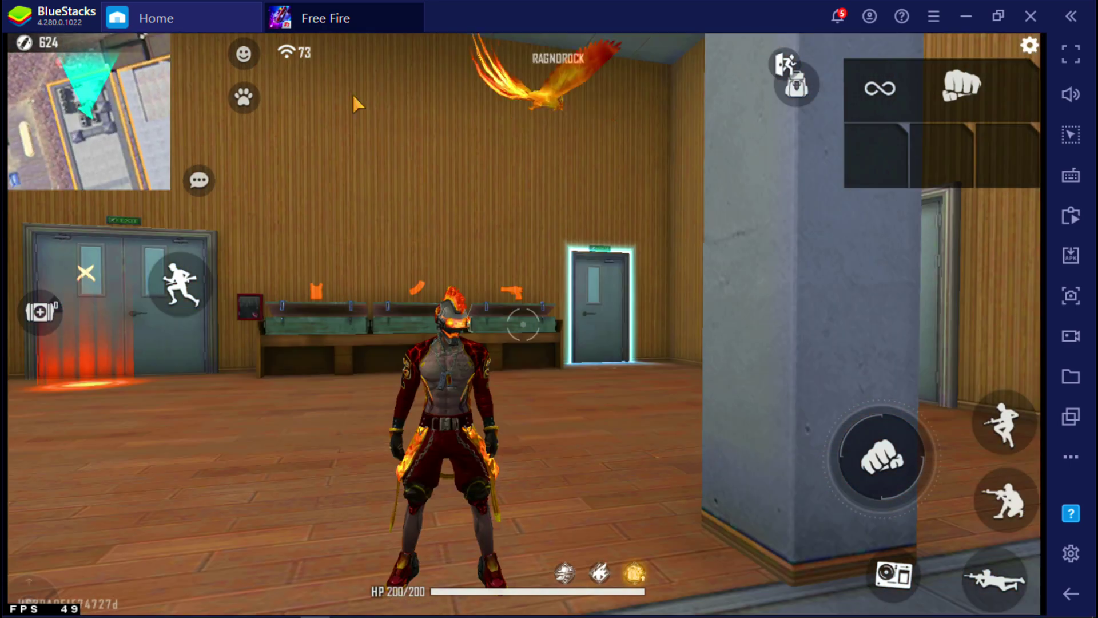
click(245, 55)
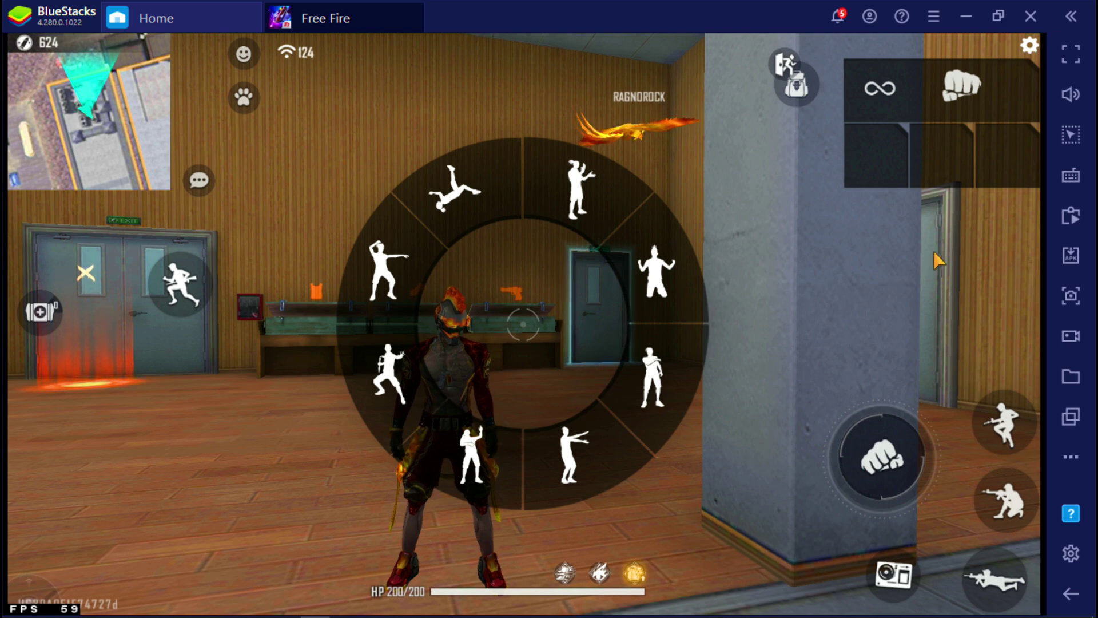
click(1069, 176)
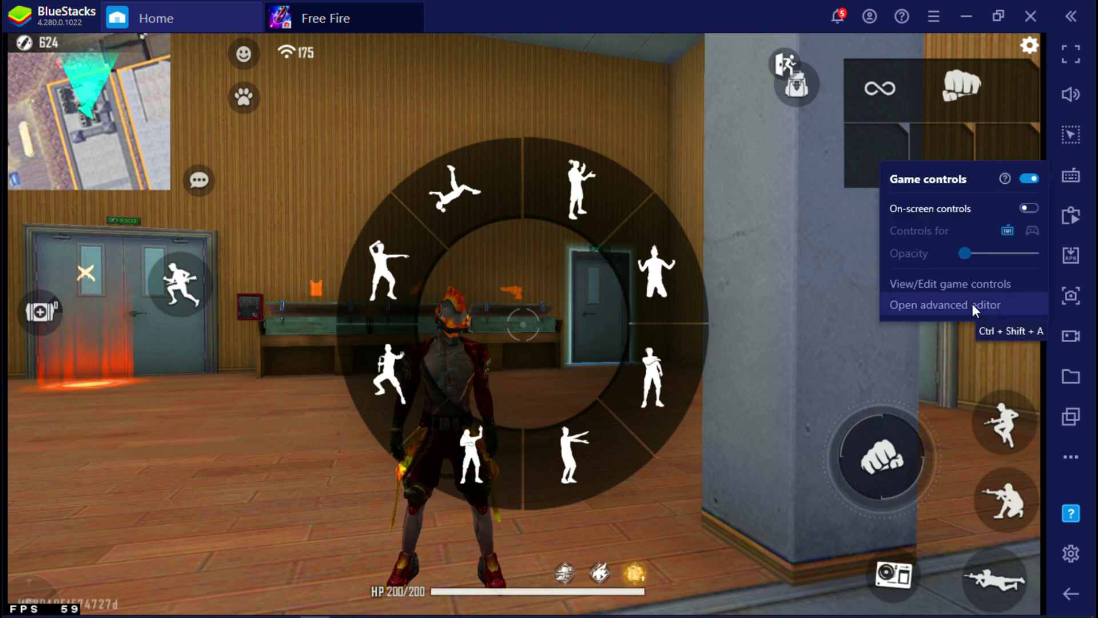
click(972, 303)
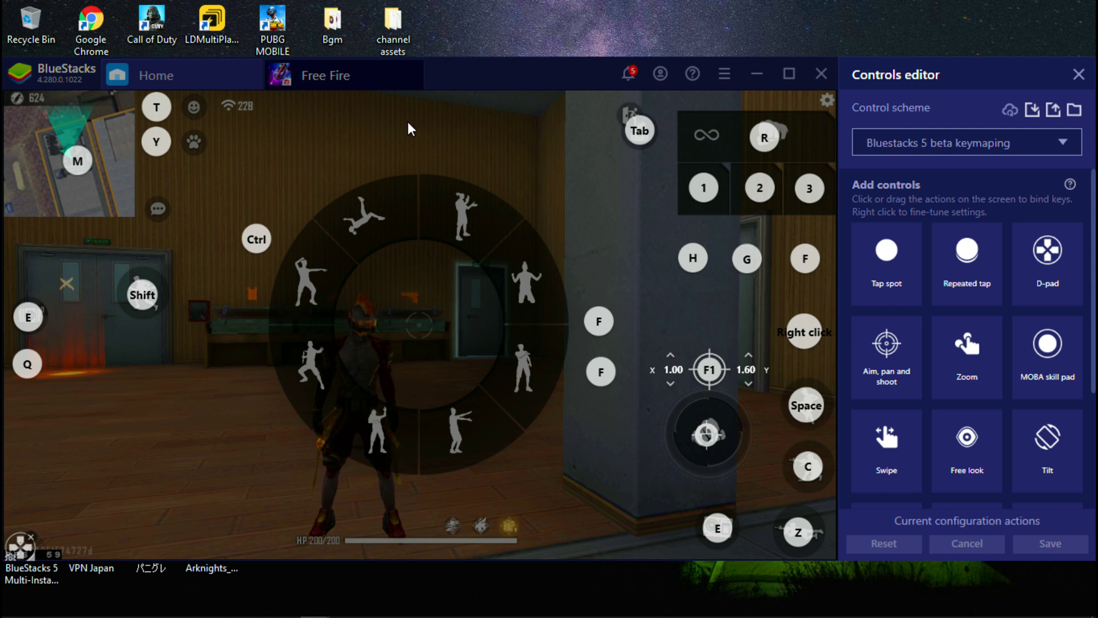
Step: Add a row of five tap spots above the emote wheel bound to U, I, O, P and H
click(295, 119)
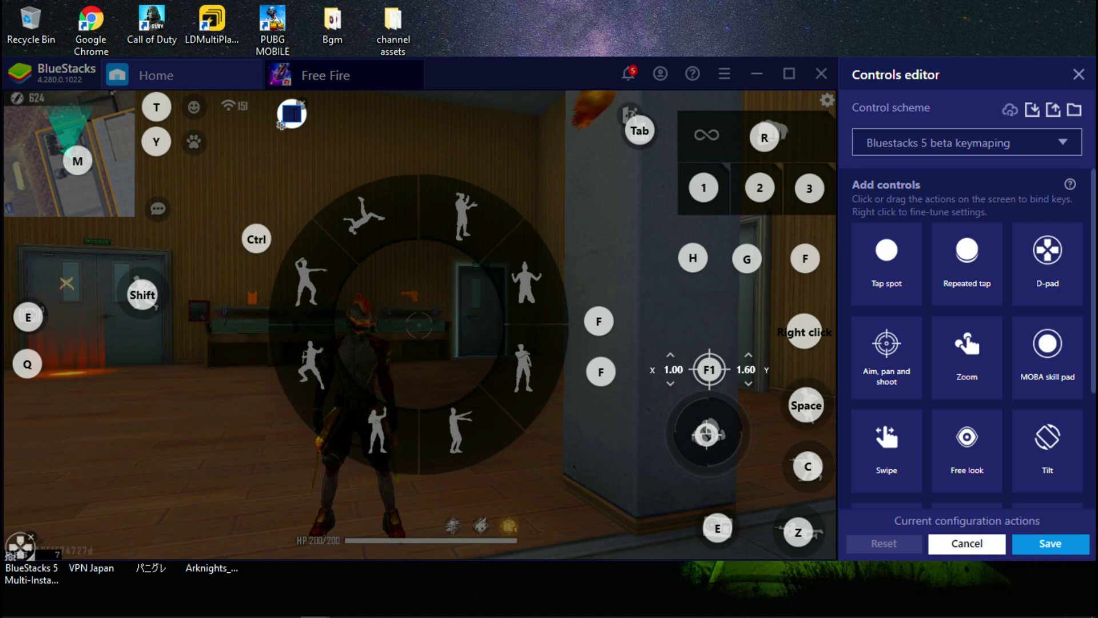
key(u)
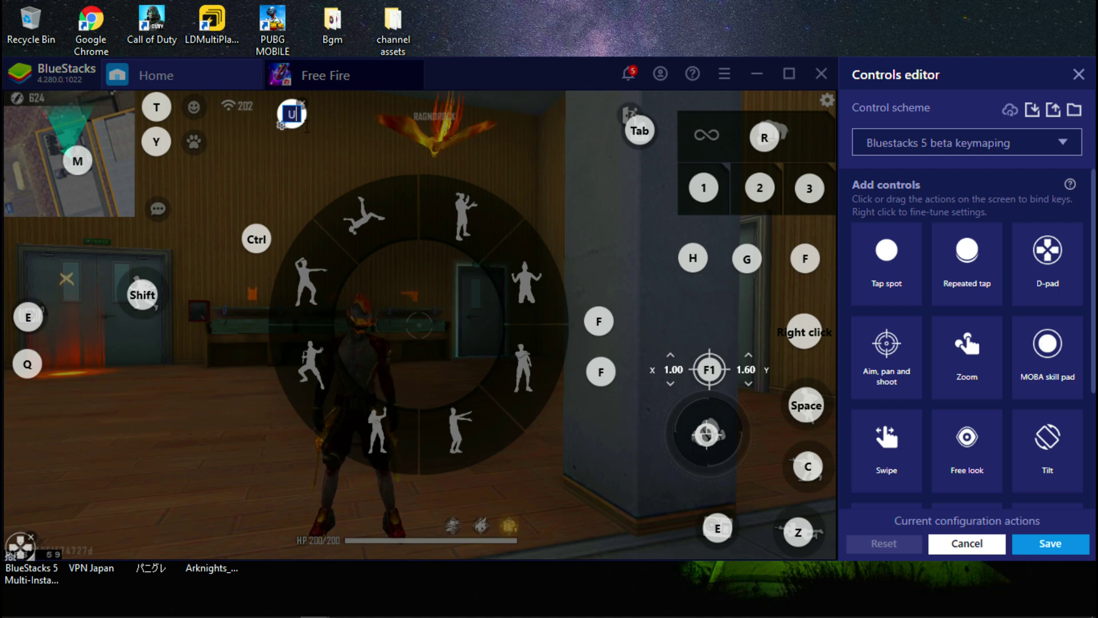
click(327, 117)
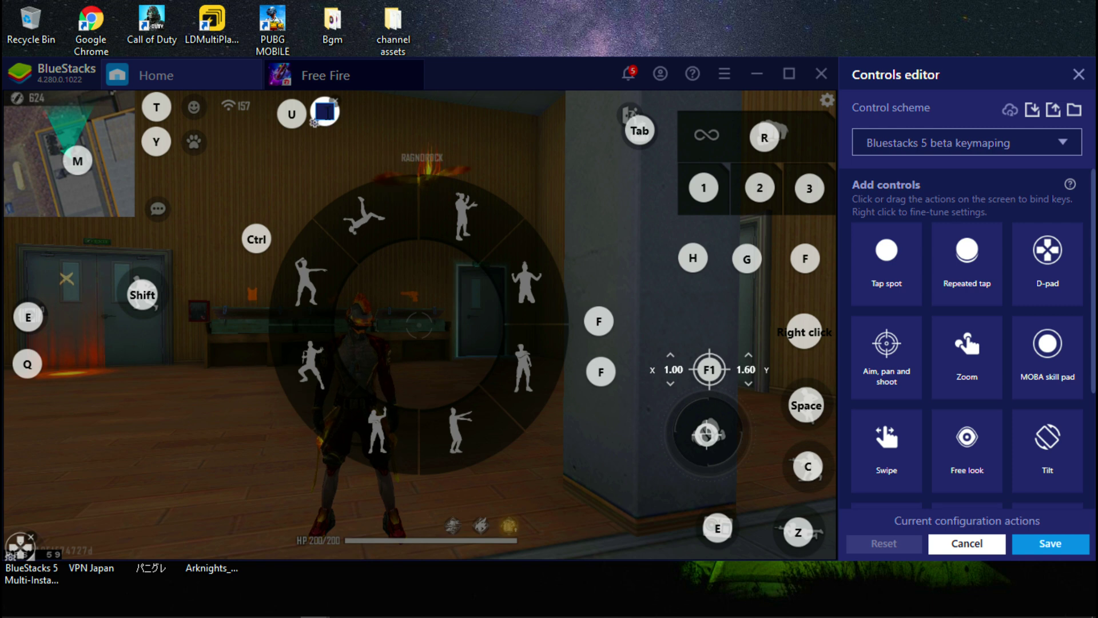
key(i)
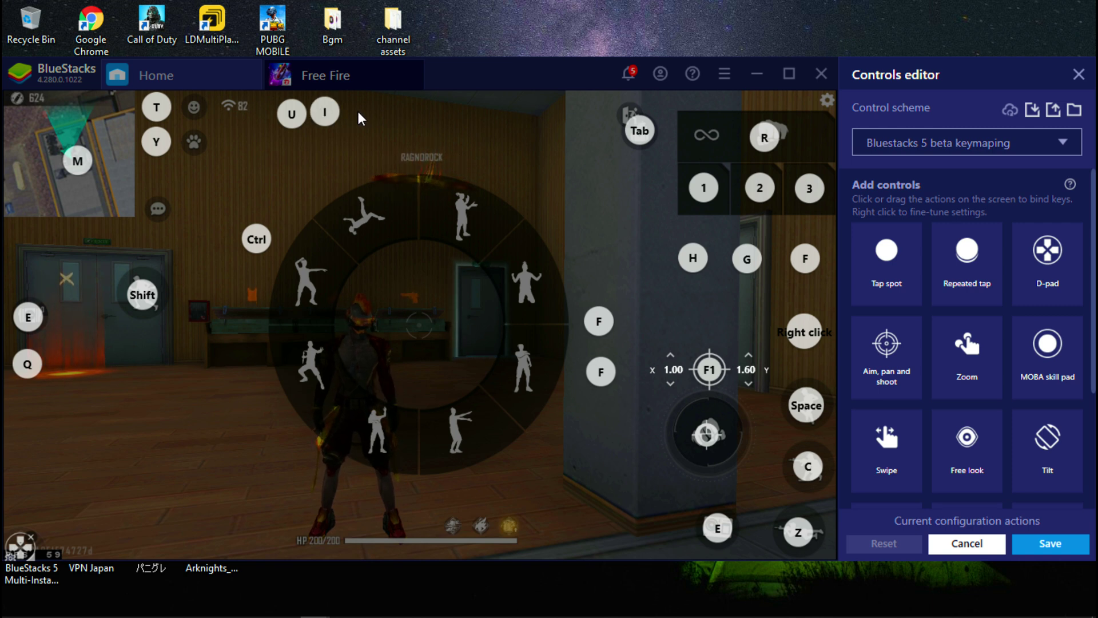
click(359, 117)
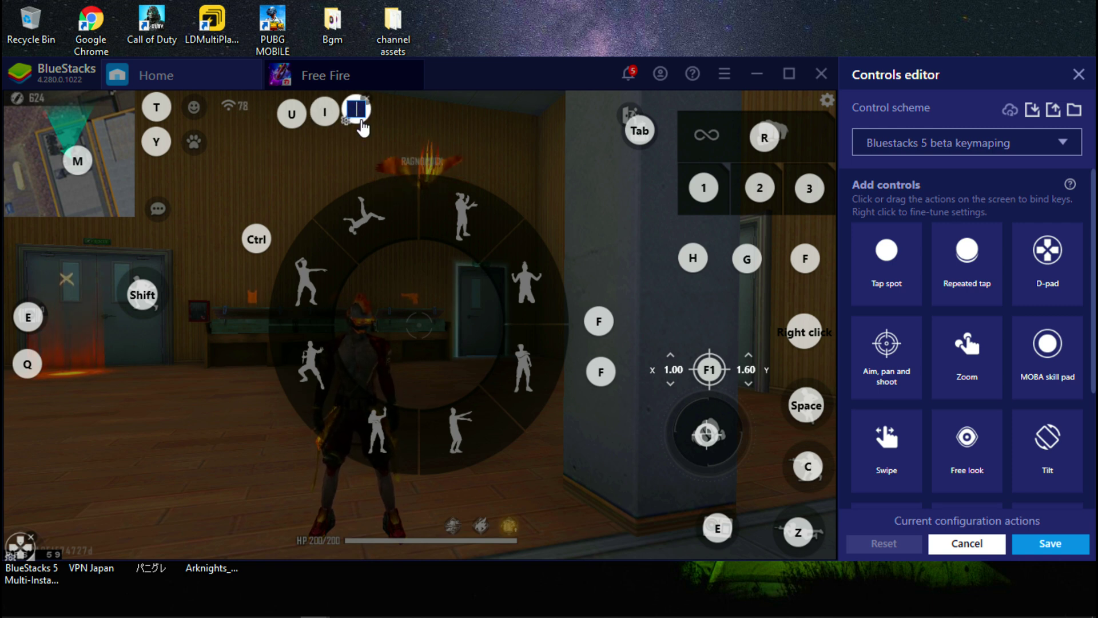
key(o)
click(390, 110)
key(p)
click(423, 116)
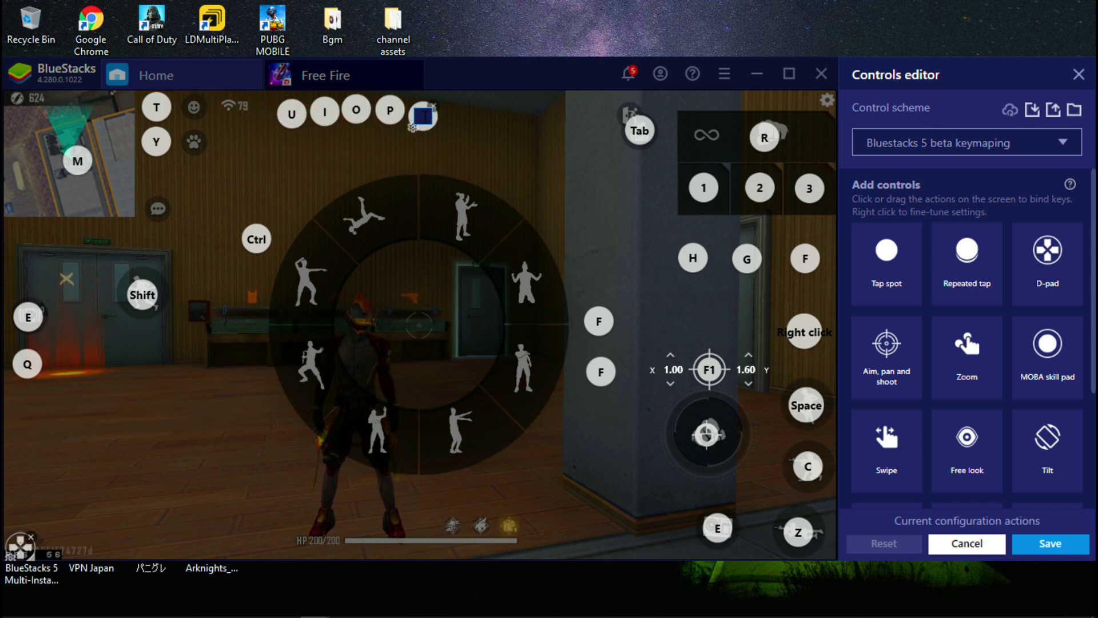
drag(438, 127, 443, 121)
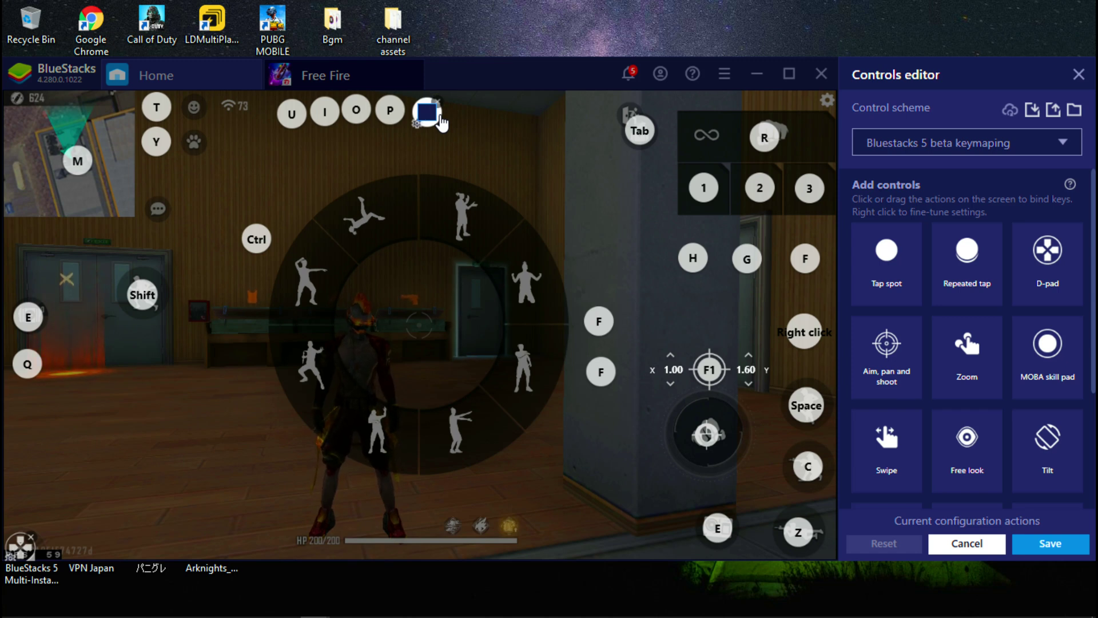
click(303, 146)
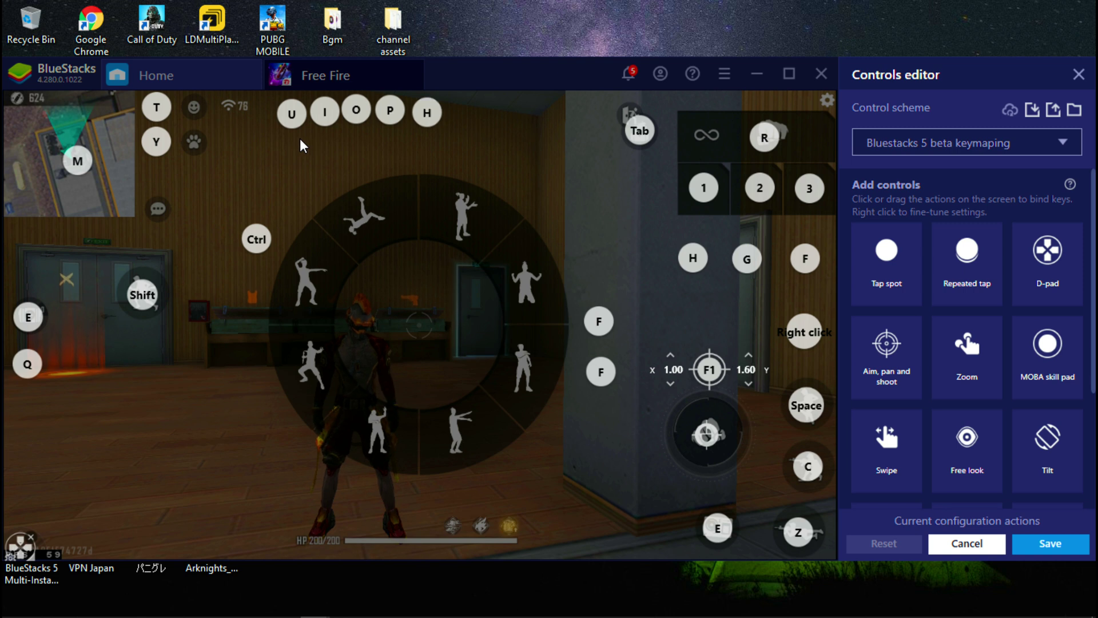
Step: Add three tap spots bound to J, K and L in a second row beneath U, I and O
click(295, 138)
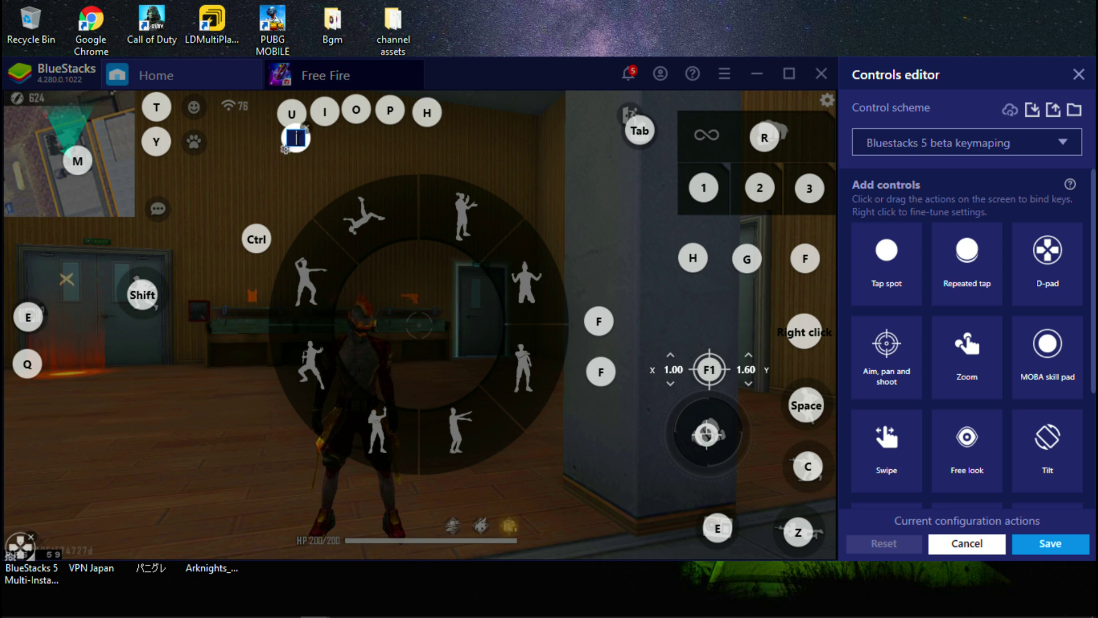
key(j)
click(331, 139)
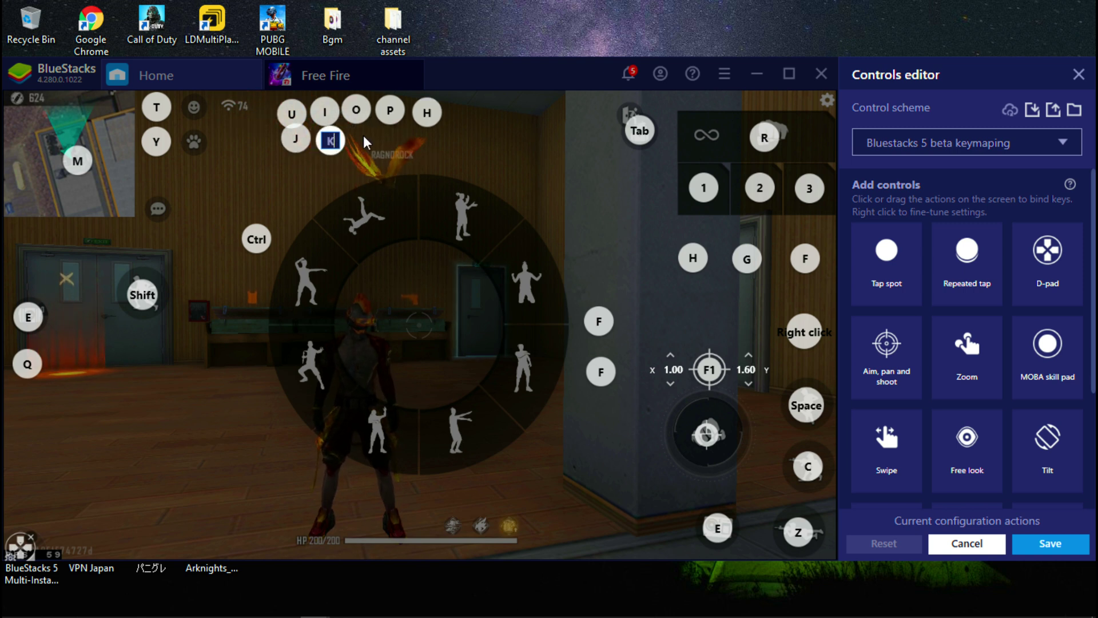
key(k)
click(359, 140)
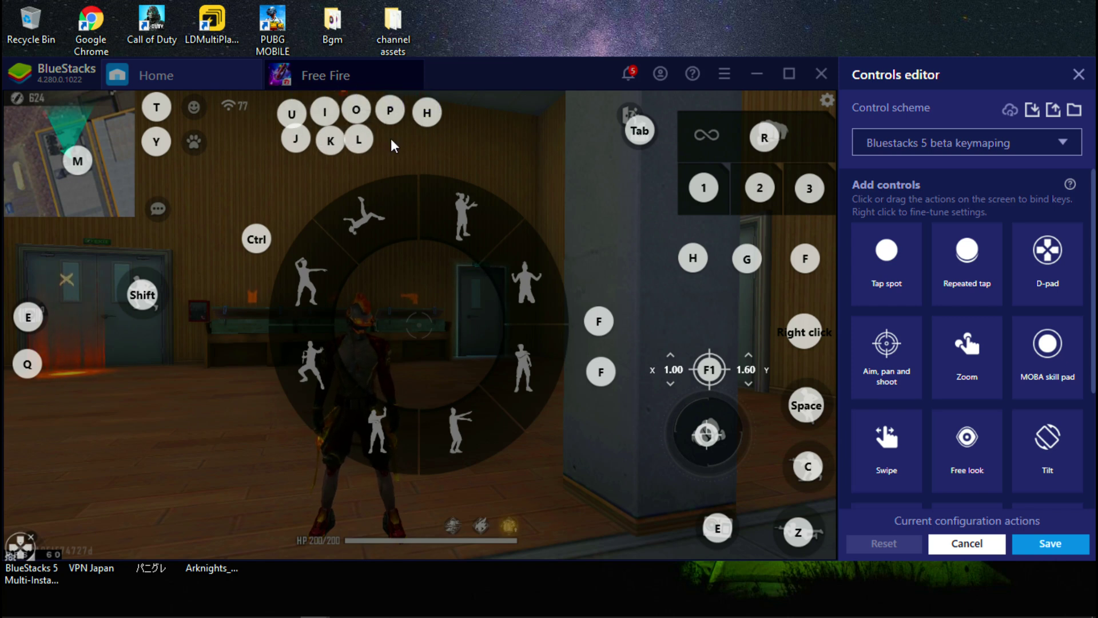
Step: Place a repeated tap control on the emote wheel's upper-left emote, switch it to Tap mode, and set its count to 15
click(965, 289)
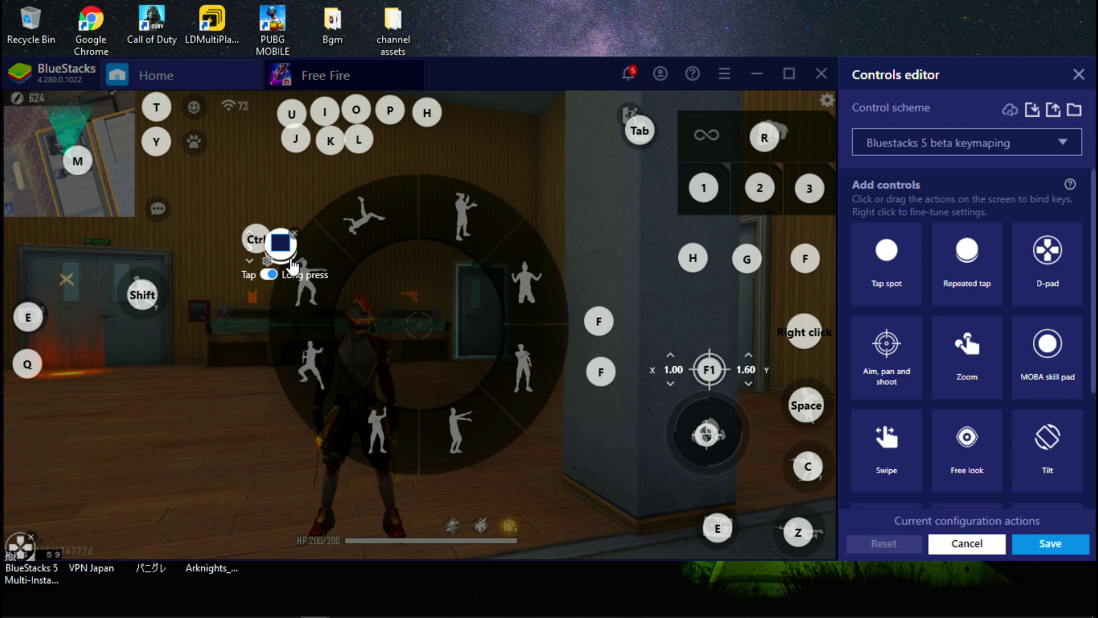
drag(292, 264, 376, 236)
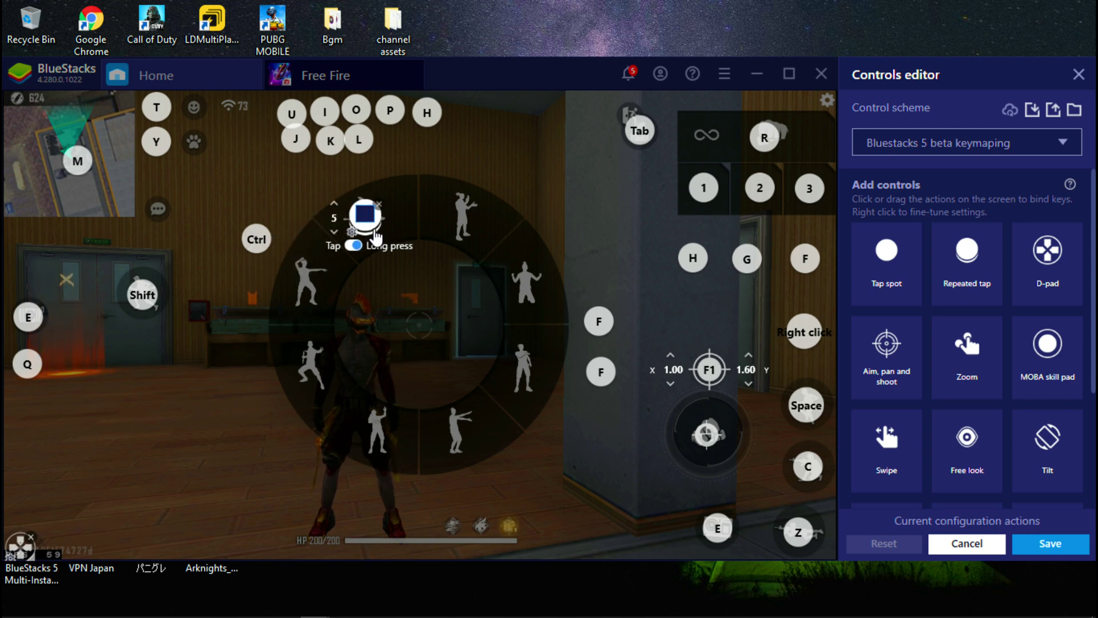
click(353, 246)
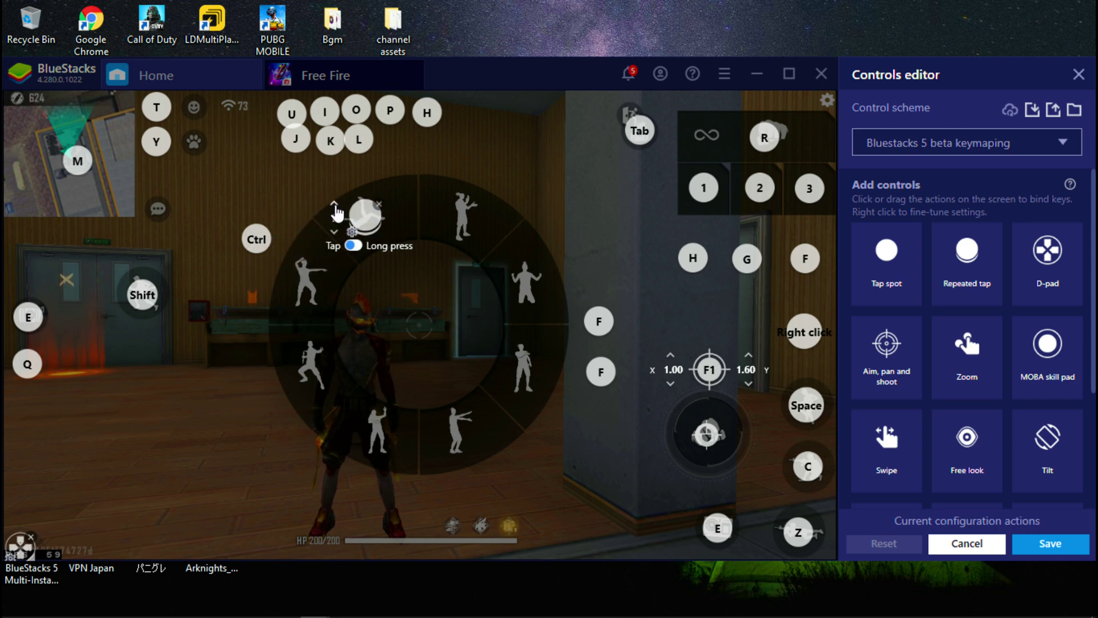
click(333, 203)
click(332, 202)
click(333, 203)
click(332, 203)
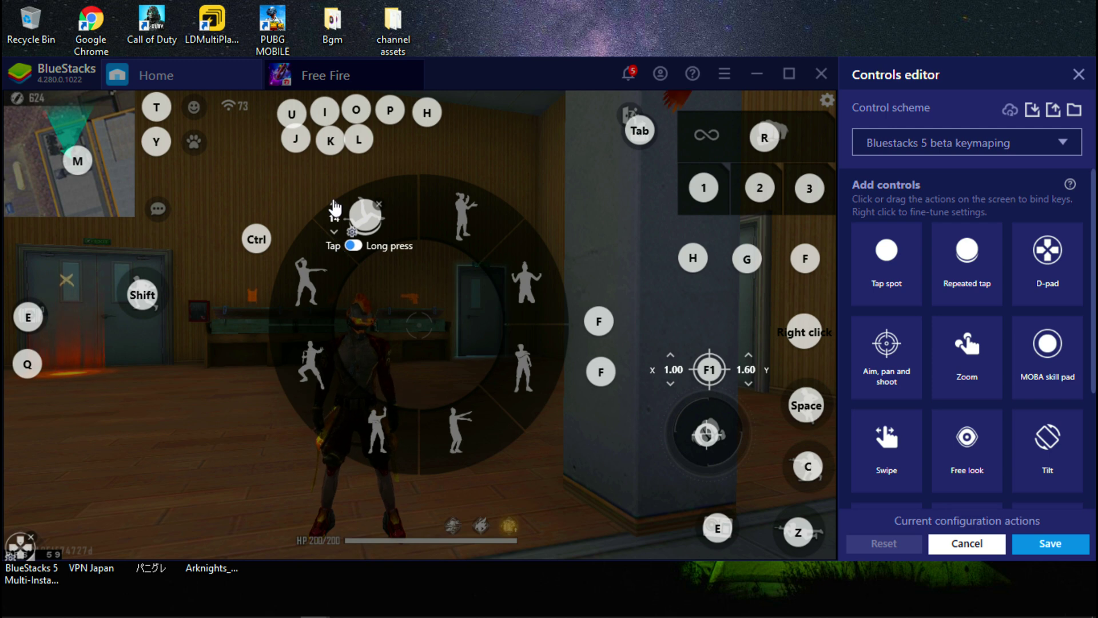
click(334, 204)
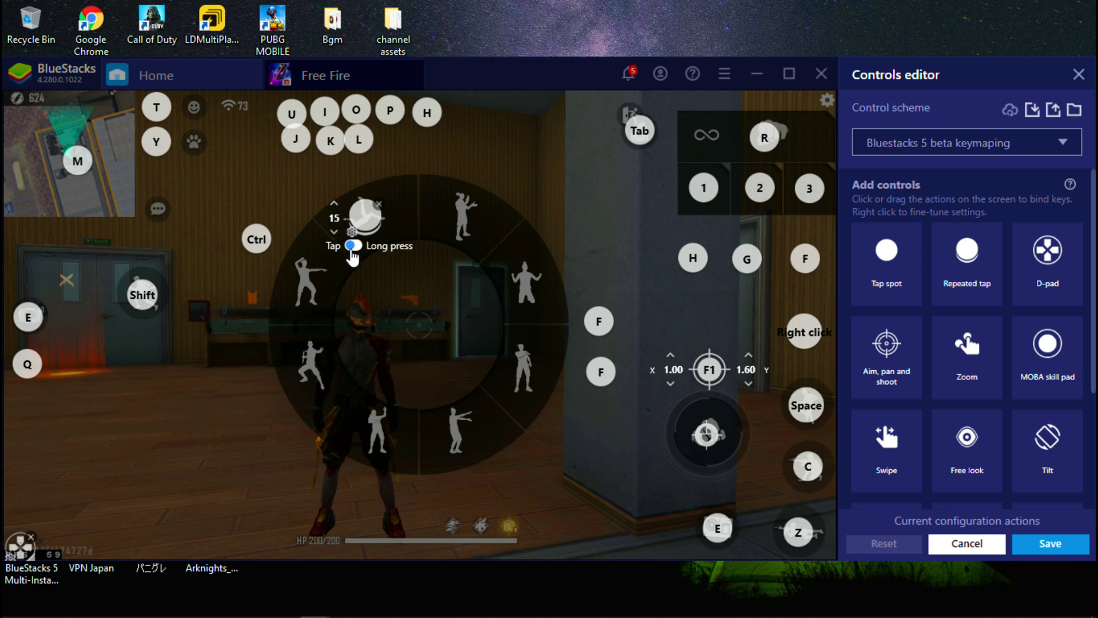
Step: Bind the upper-left emote's repeated tap to U and add 15-count Tap-mode repeated taps for I, O and P on the next three emotes counterclockwise
click(368, 217)
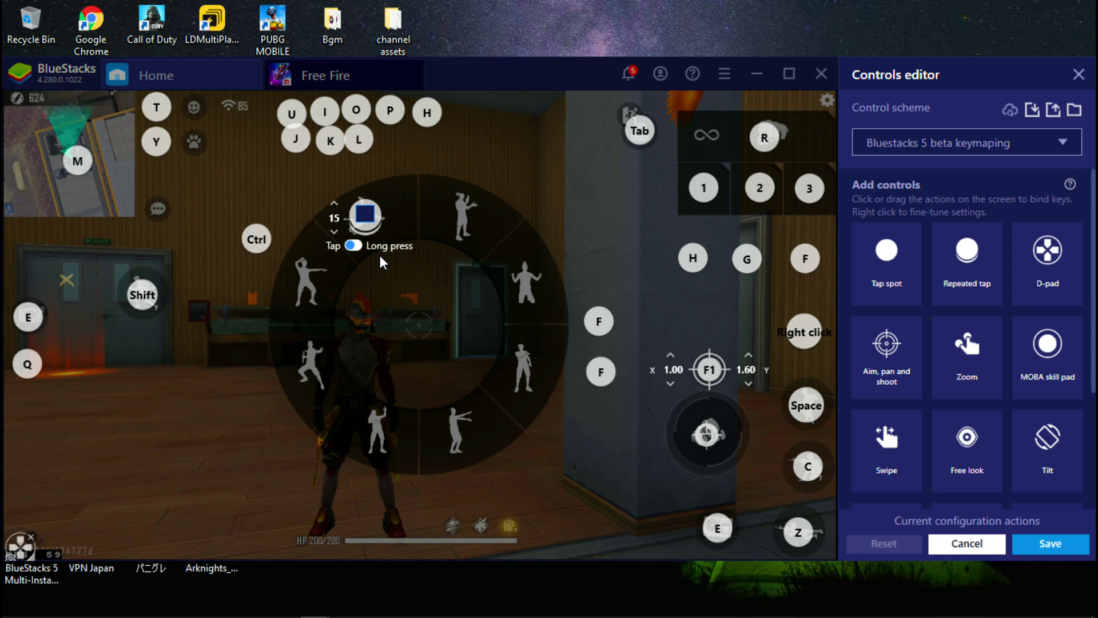
drag(375, 228, 380, 228)
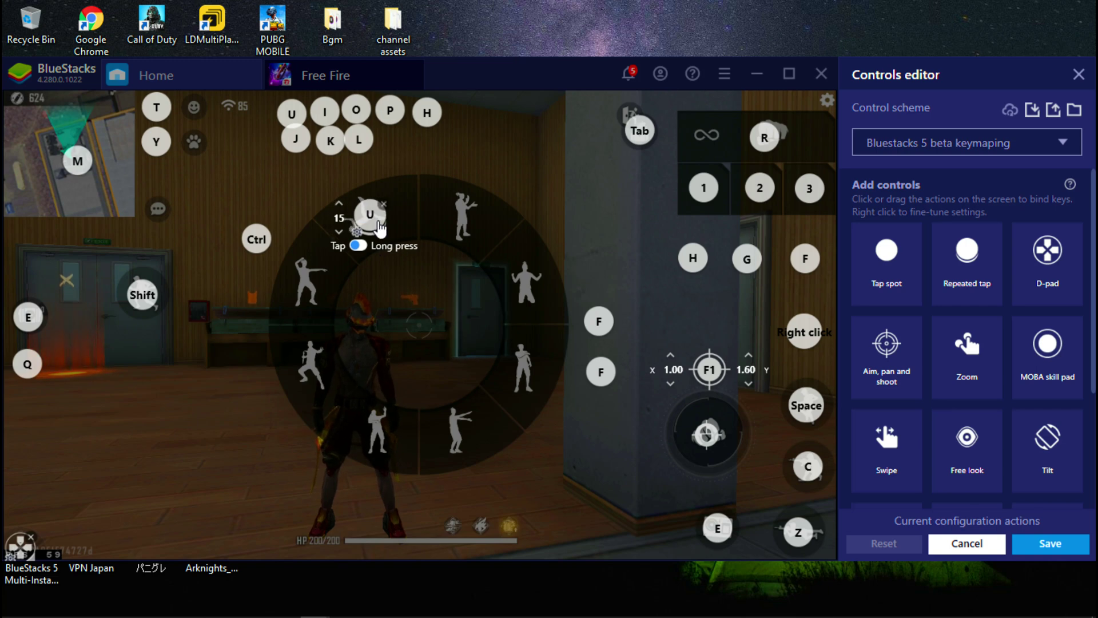
click(974, 283)
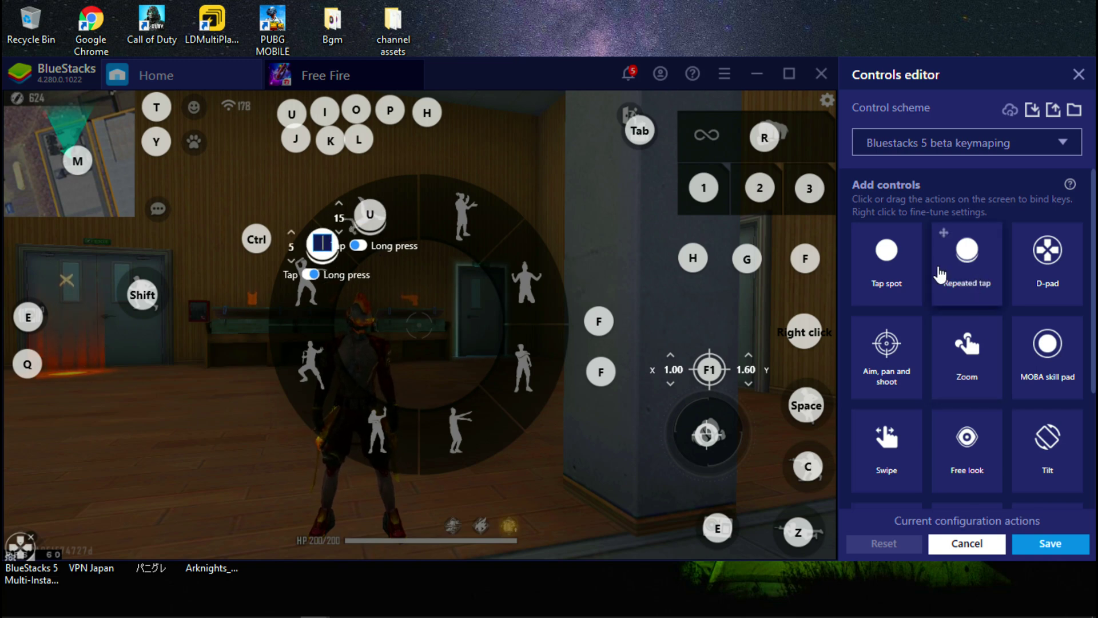
drag(331, 258, 319, 285)
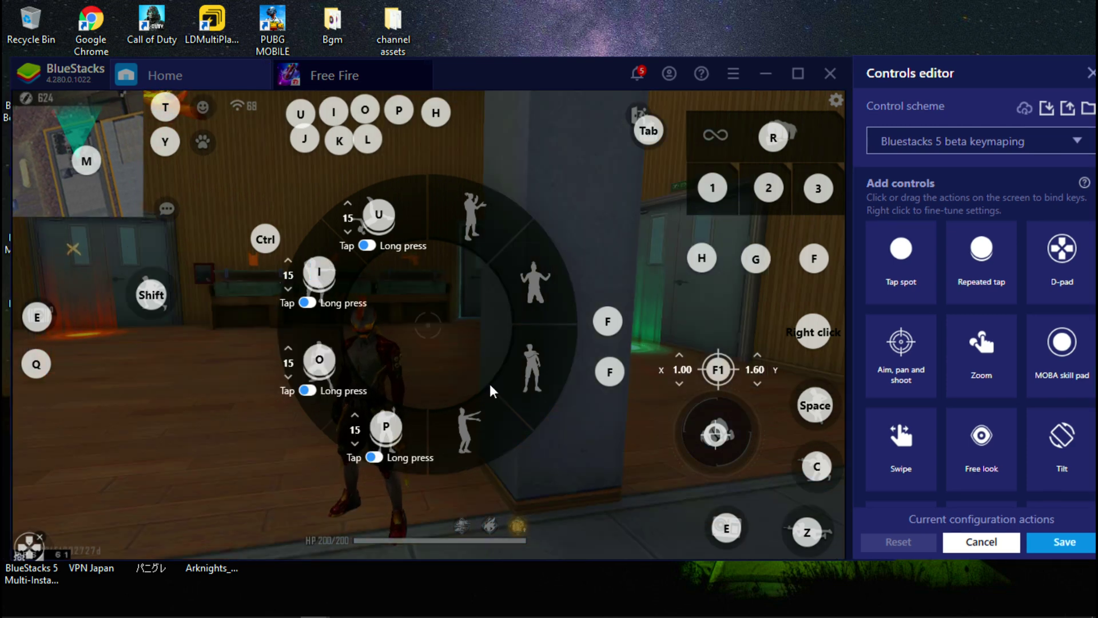
Step: Add Tap-mode repeated taps with a count of 15 on the wheel's two lower-right emotes, bound to H and J
drag(1004, 296, 467, 442)
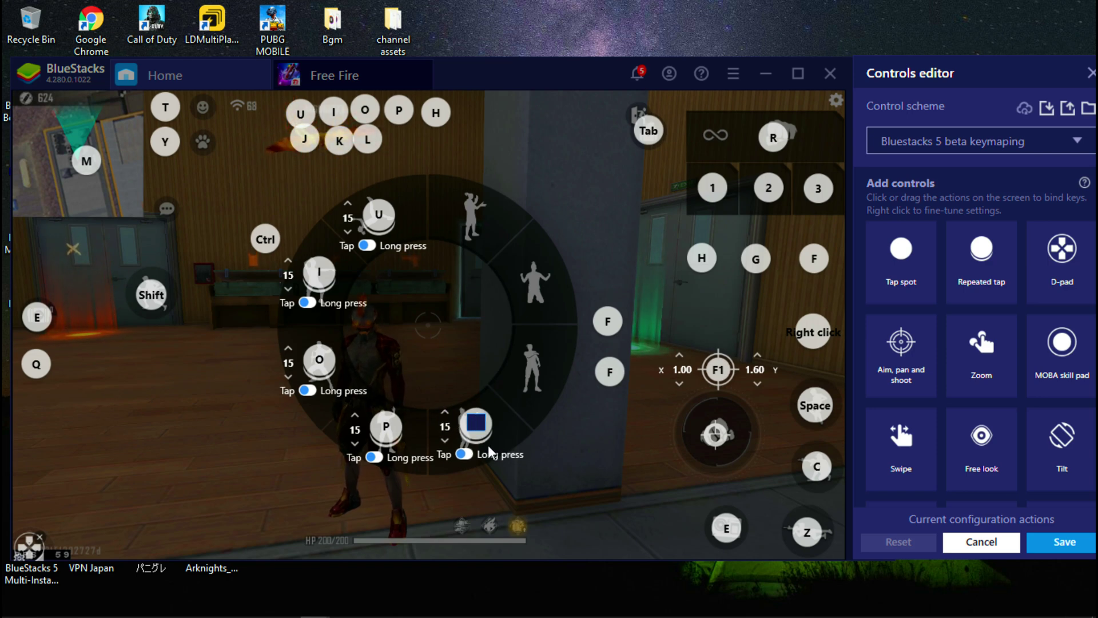
key(h)
drag(981, 258, 536, 386)
click(503, 344)
click(503, 344)
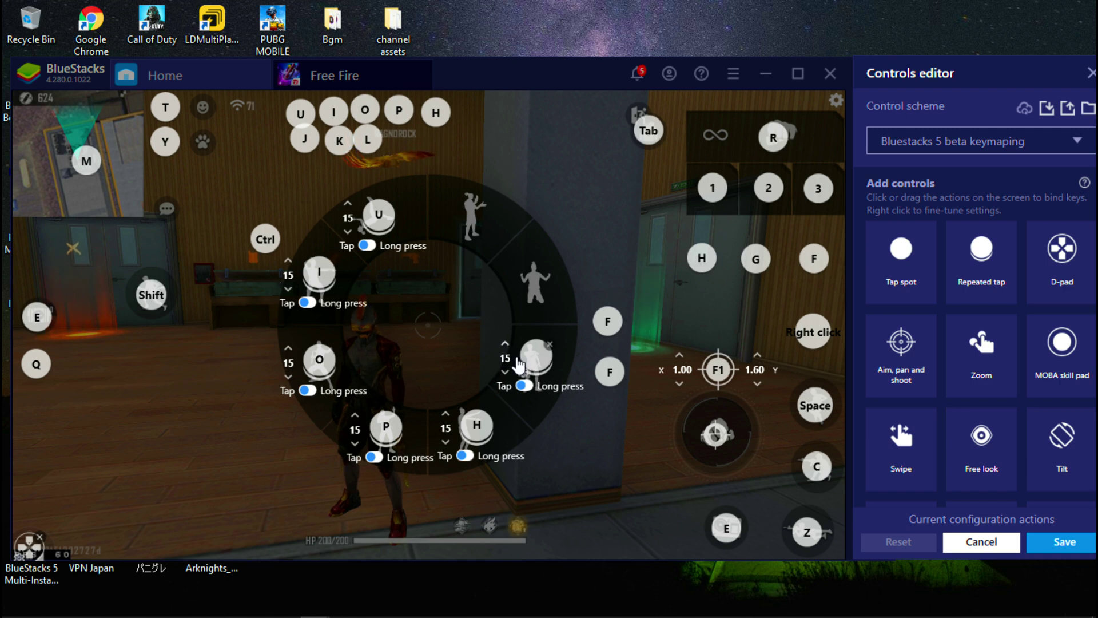
Step: Add repeated taps with a count of 15 on the wheel's two upper-right emotes, bound to K and L
drag(981, 258, 535, 277)
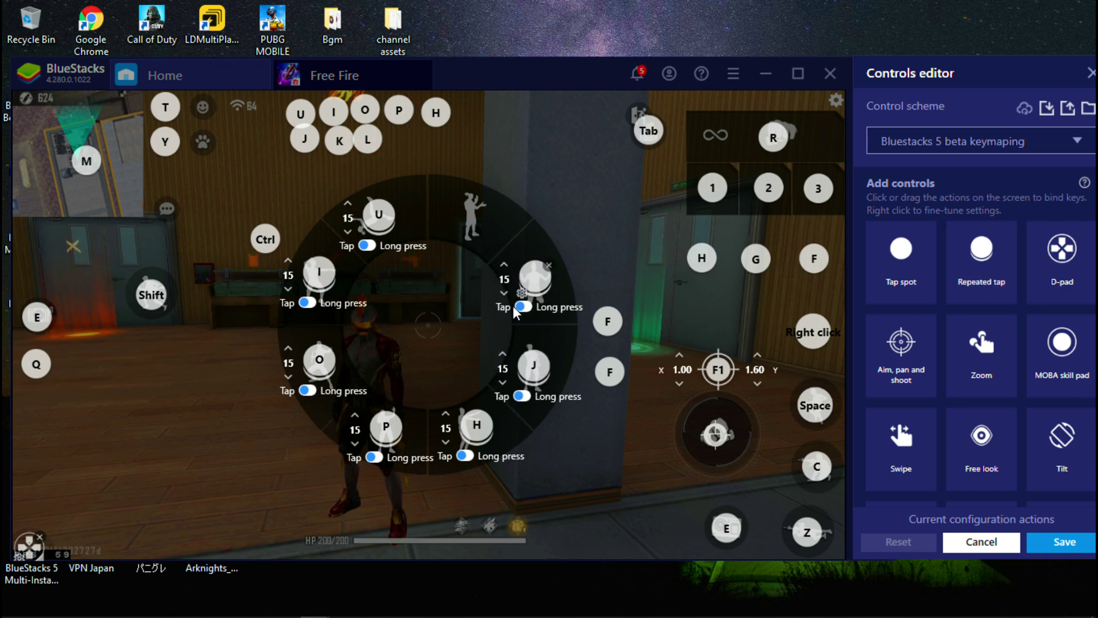
drag(536, 292, 474, 231)
click(443, 203)
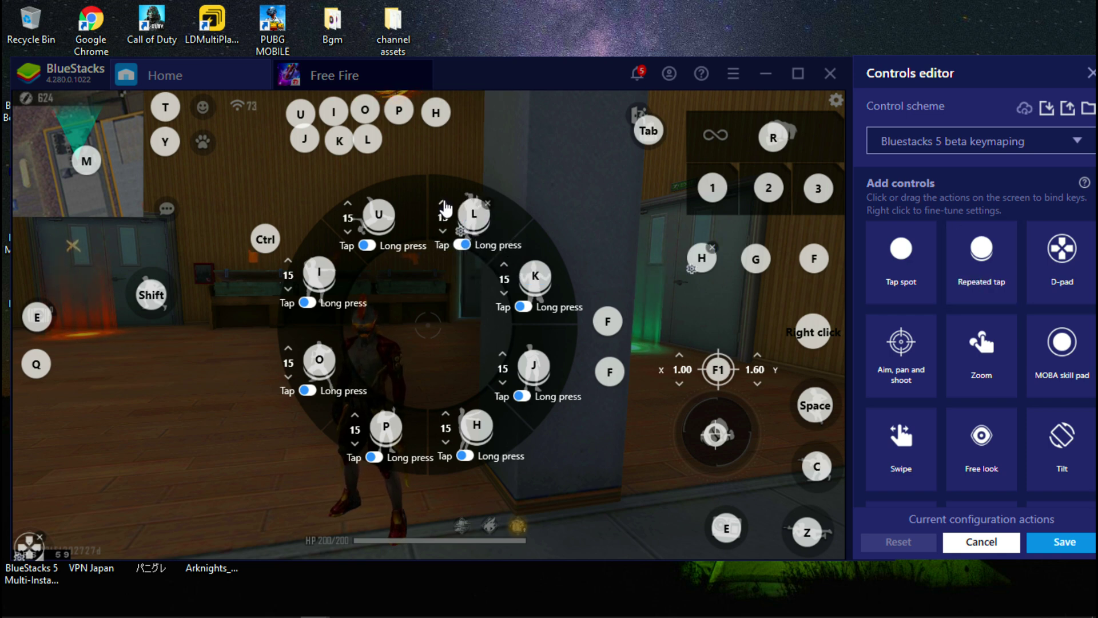
drag(478, 233, 476, 231)
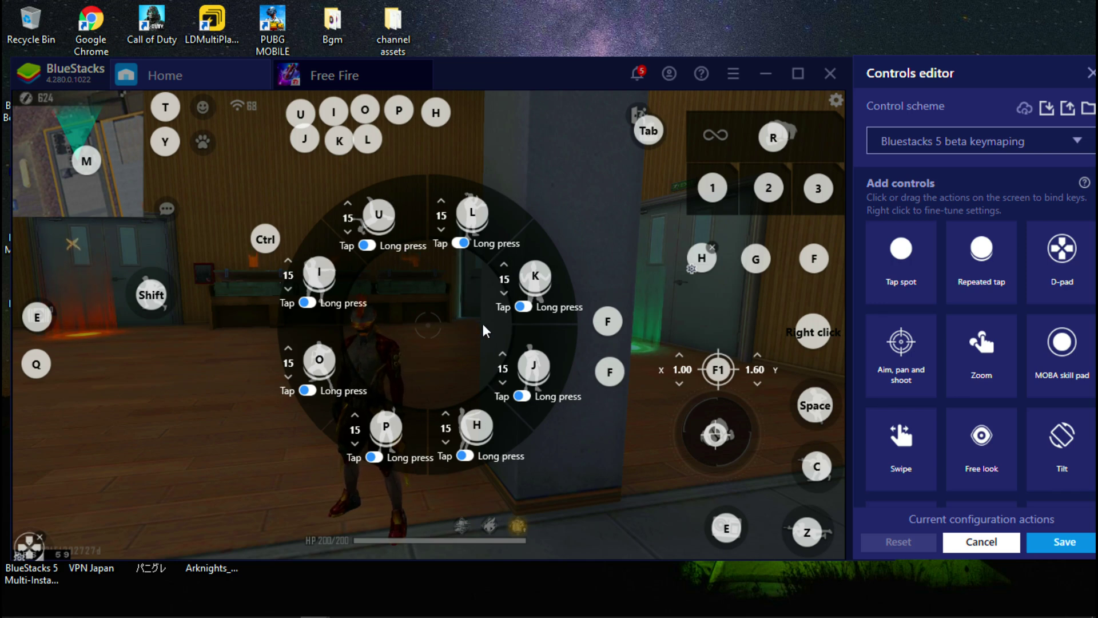
Step: Stack the U, I, O, P, H, J, K and L tap spots on the smiley emote button, save the scheme, and close the editor
drag(301, 113, 203, 108)
drag(307, 148, 227, 117)
drag(339, 140, 206, 119)
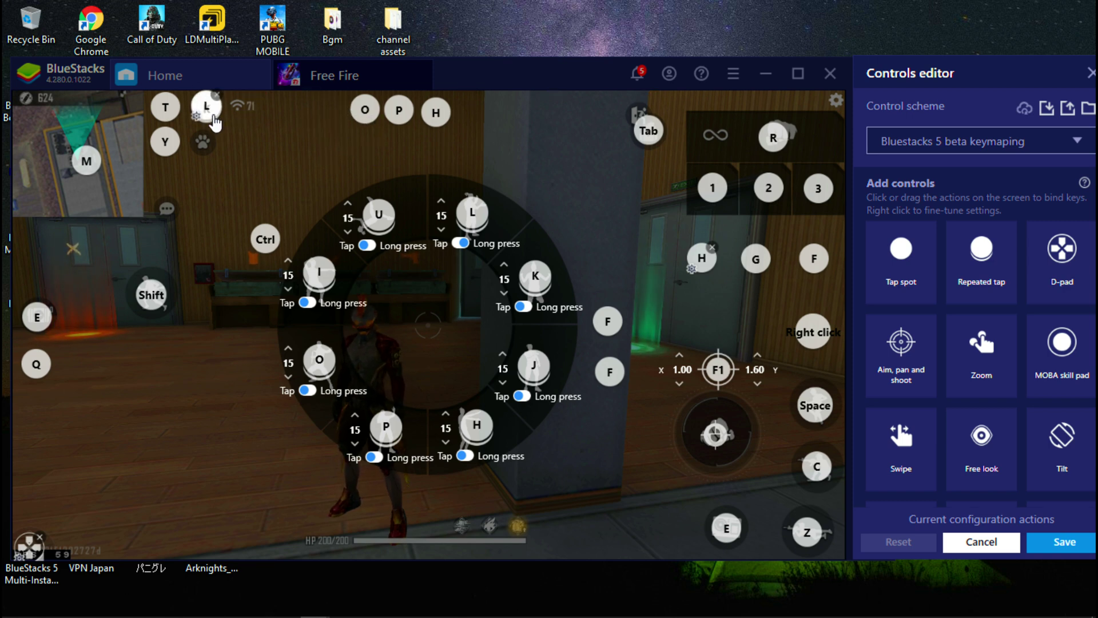
drag(424, 127, 206, 120)
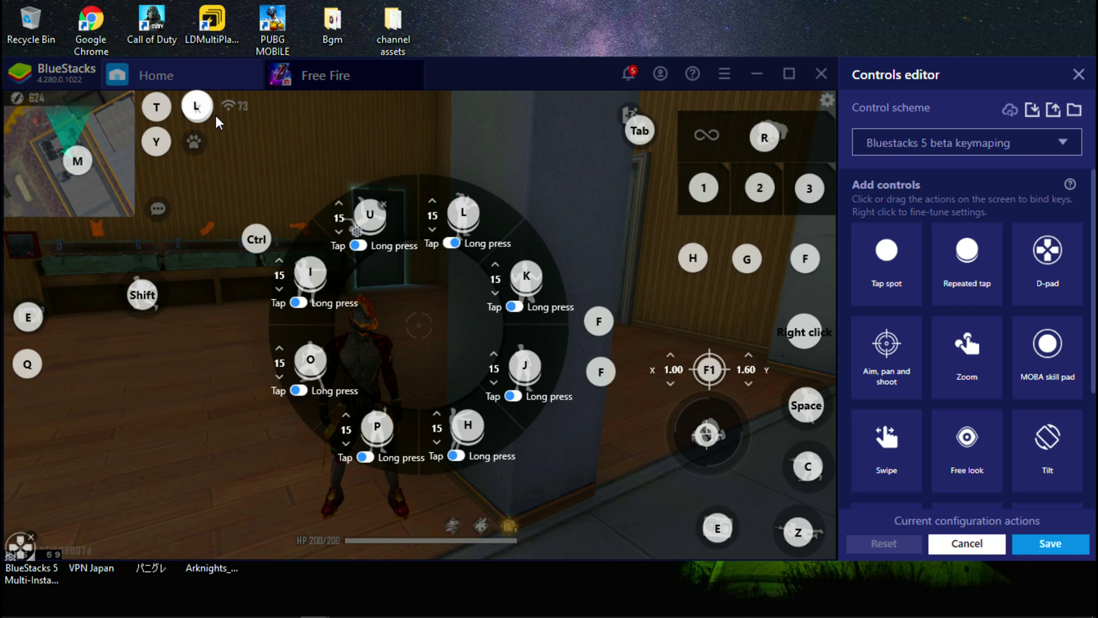
click(1041, 544)
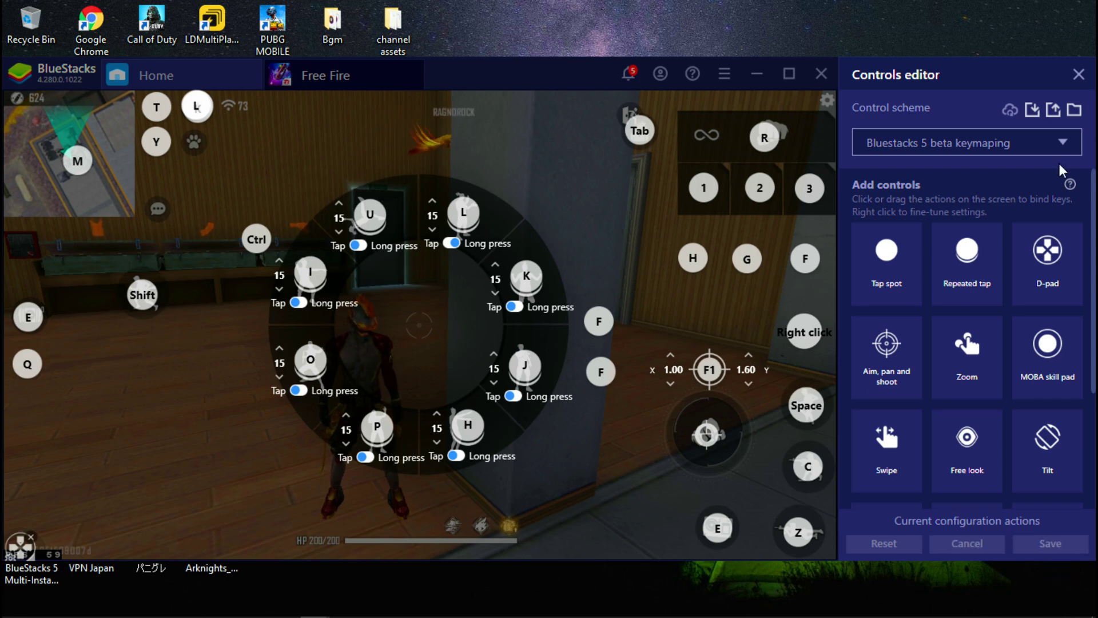
click(1077, 74)
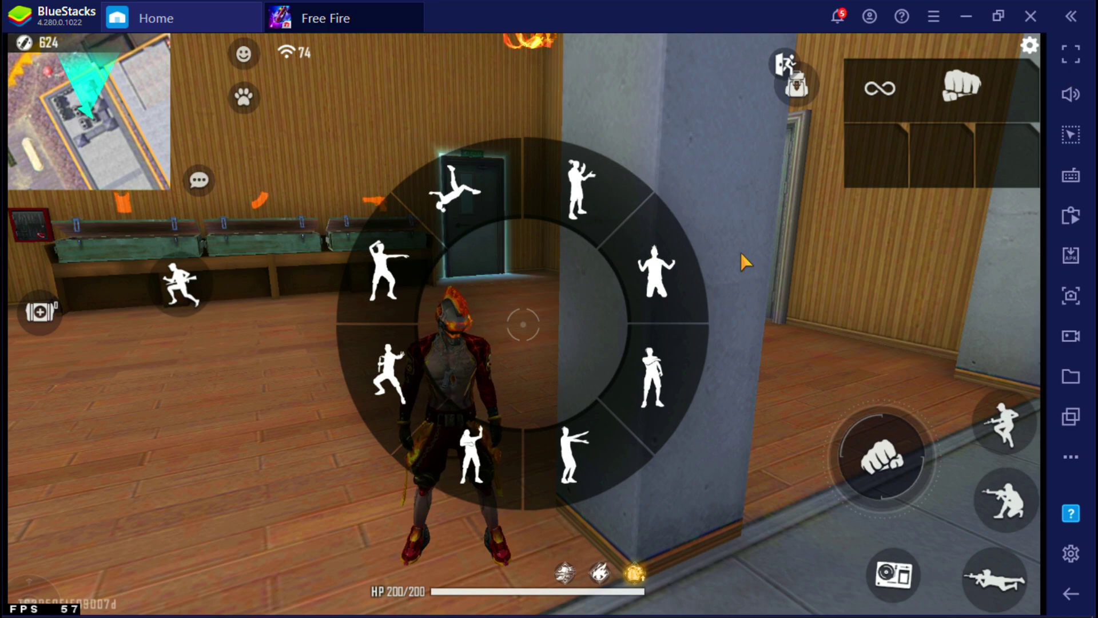
Step: Test the emote shortcuts in the match by triggering several emotes from the wheel
key(w)
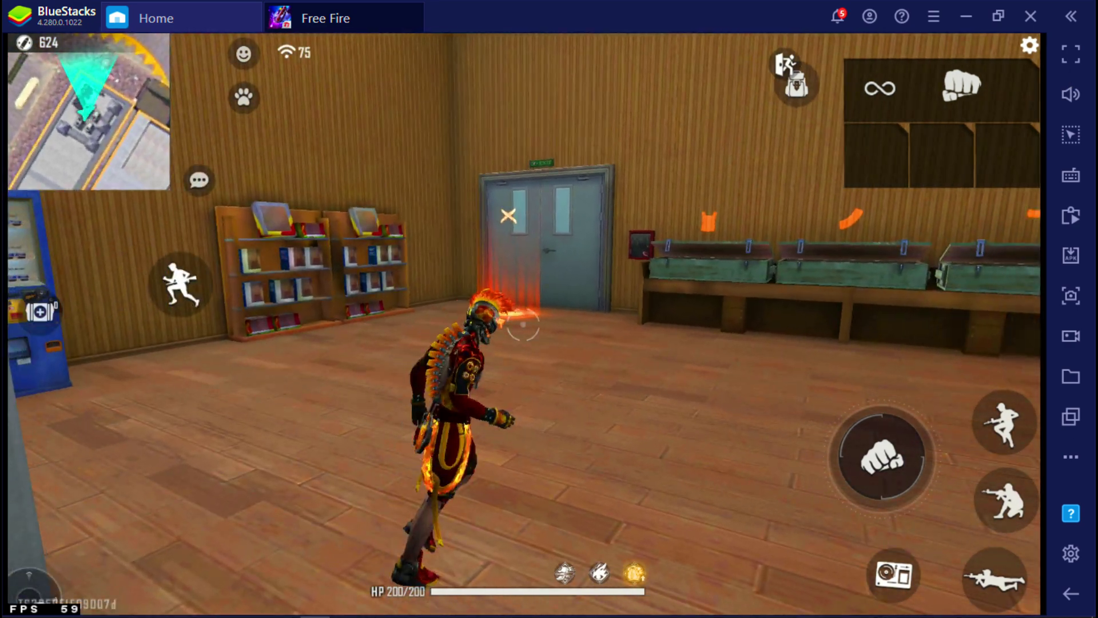
key(c)
key(c)
key(c)
key(c)
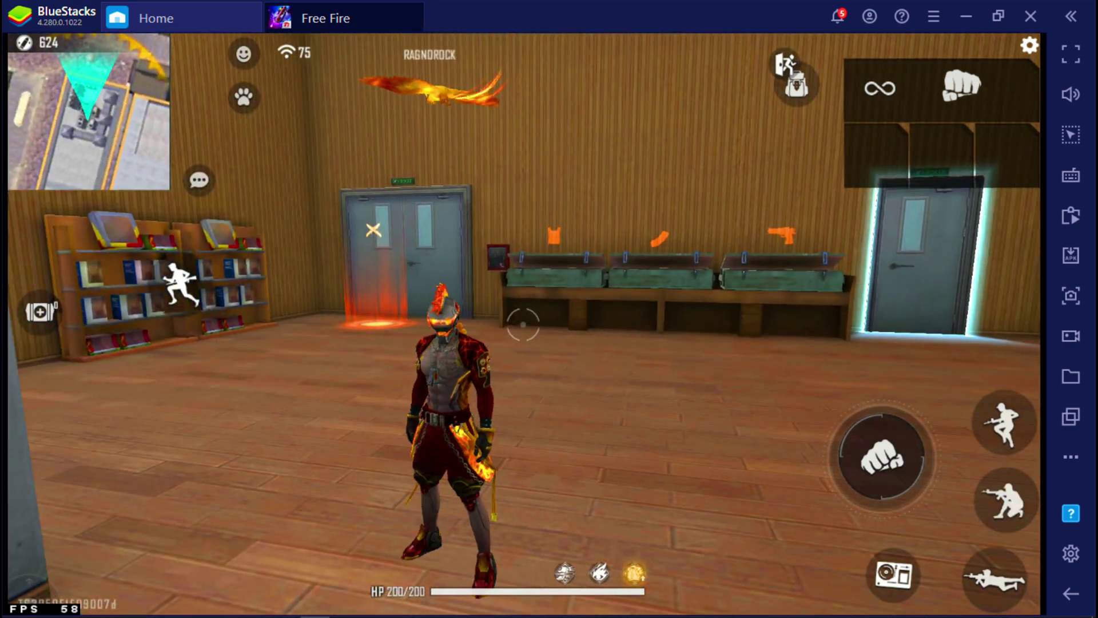
key(c)
key(c)
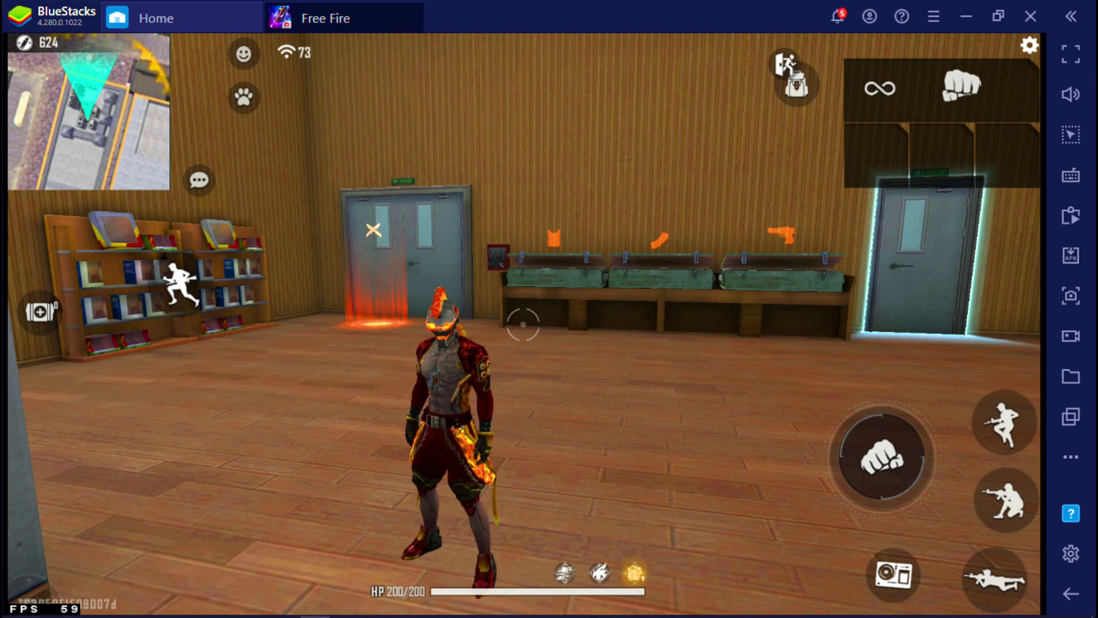
key(b)
key(b)
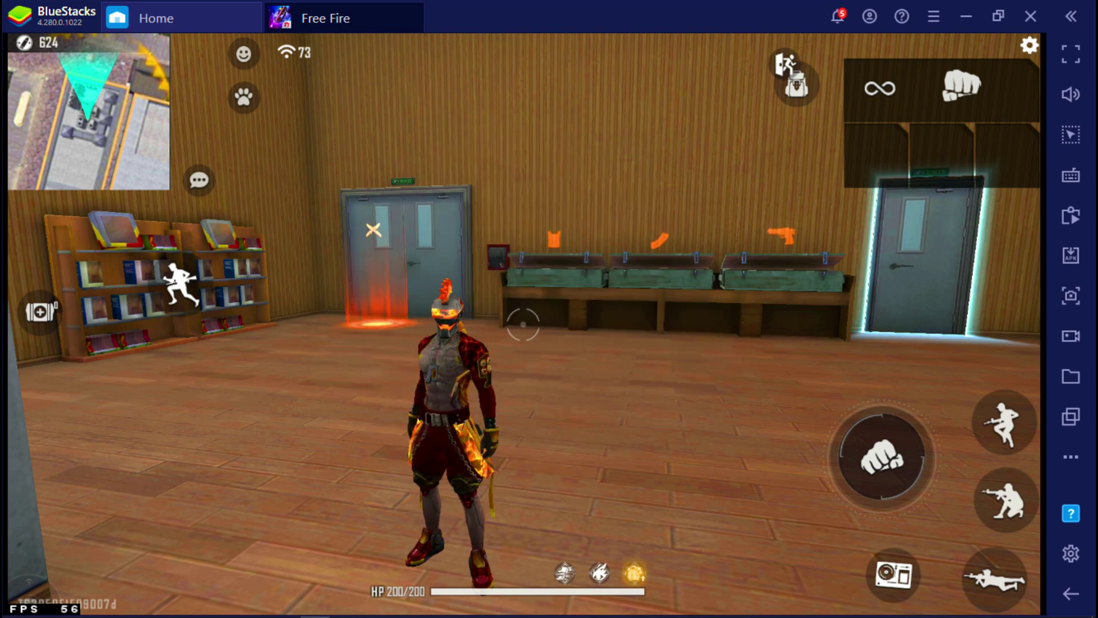
key(b)
key(b)
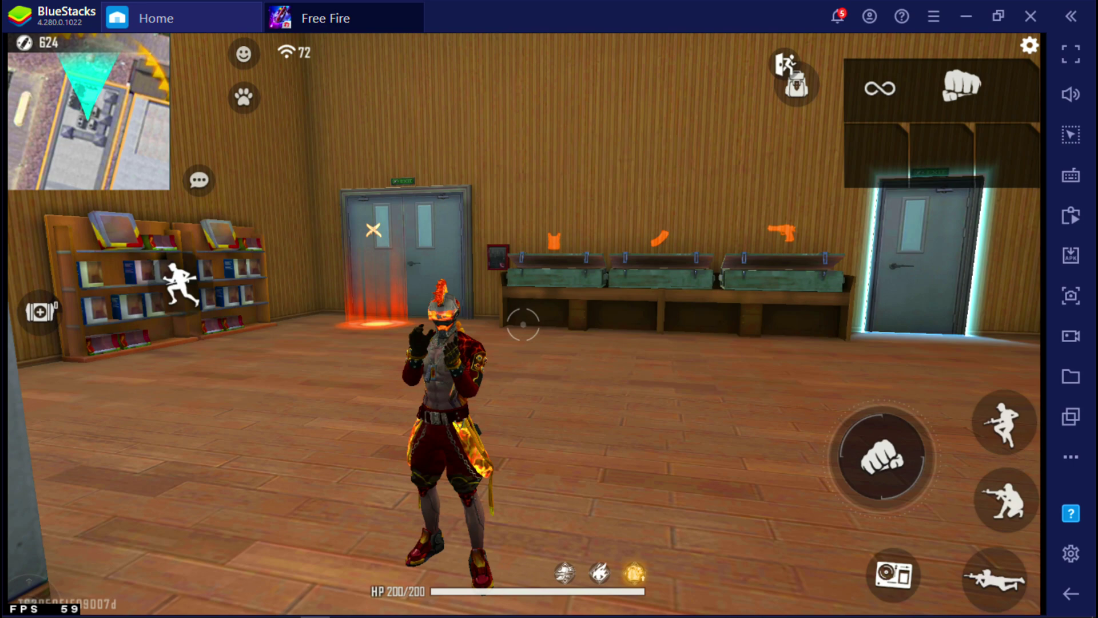
key(b)
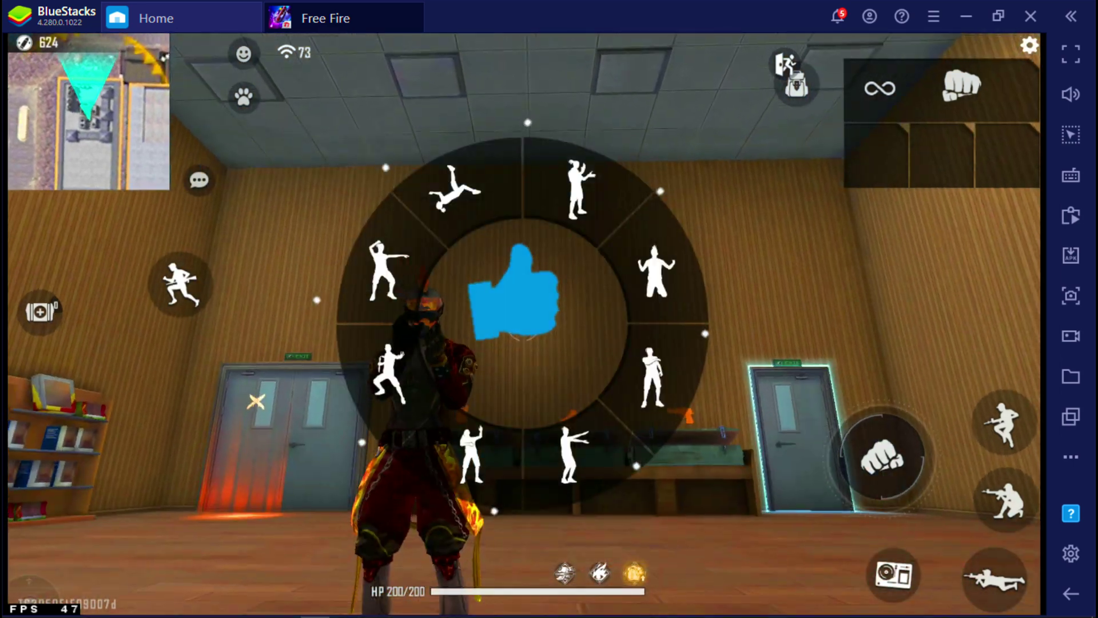
key(b)
key(b)
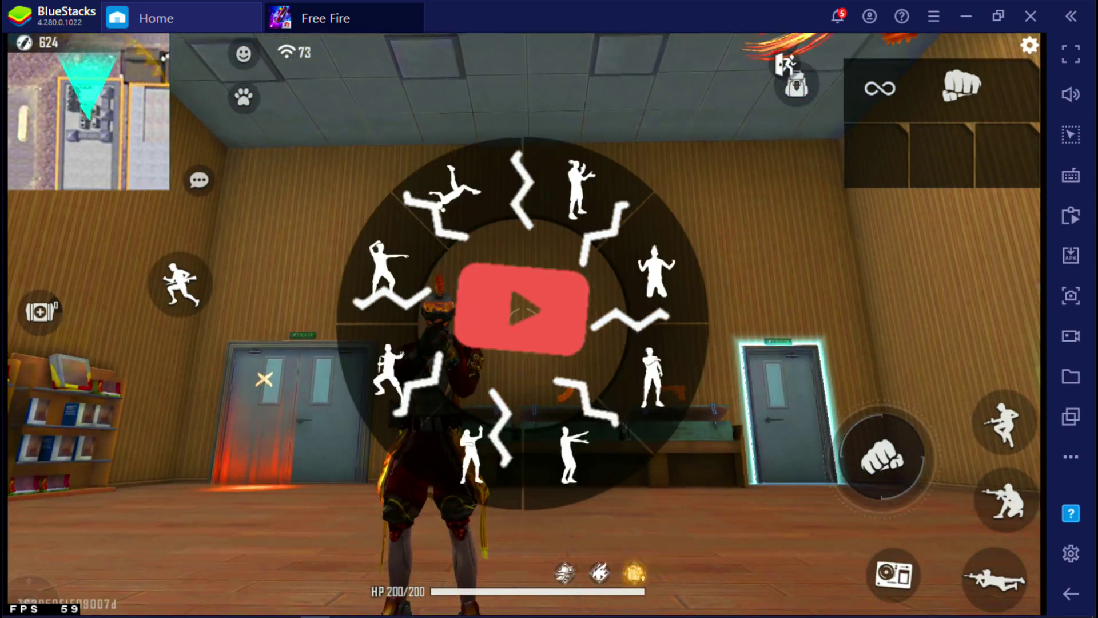
key(b)
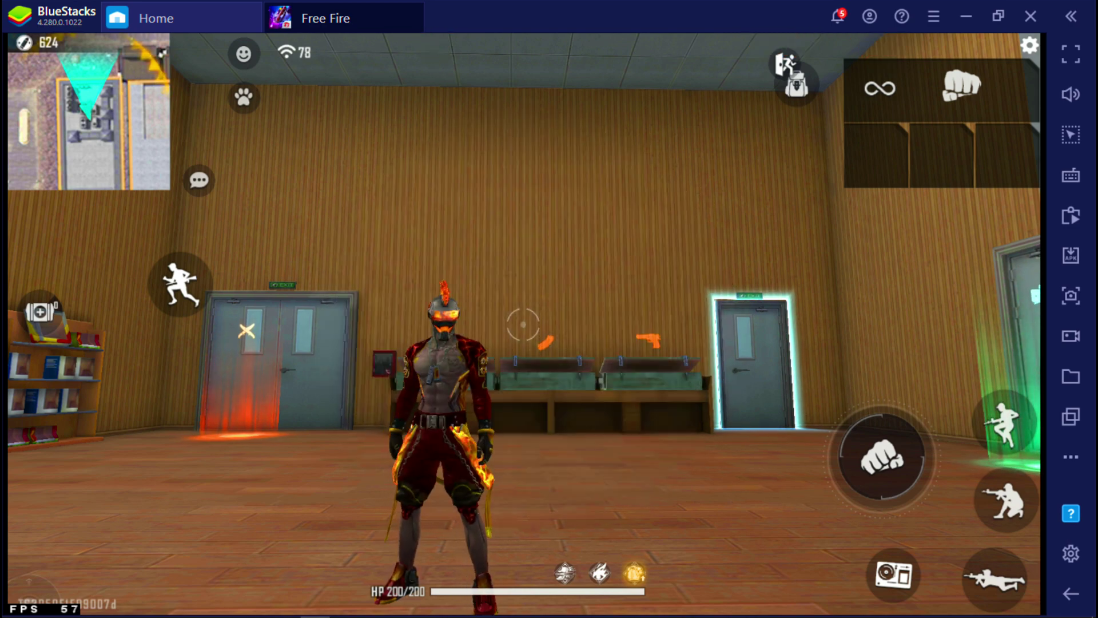
key(c)
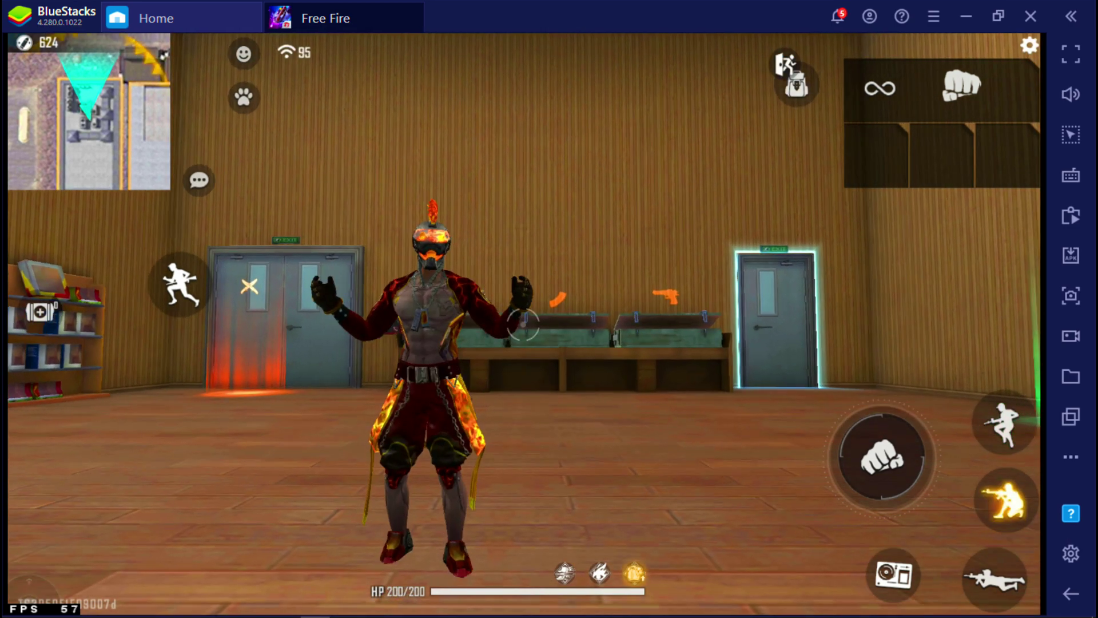
key(c)
key(c)
key(c)
key(c)
key(c)
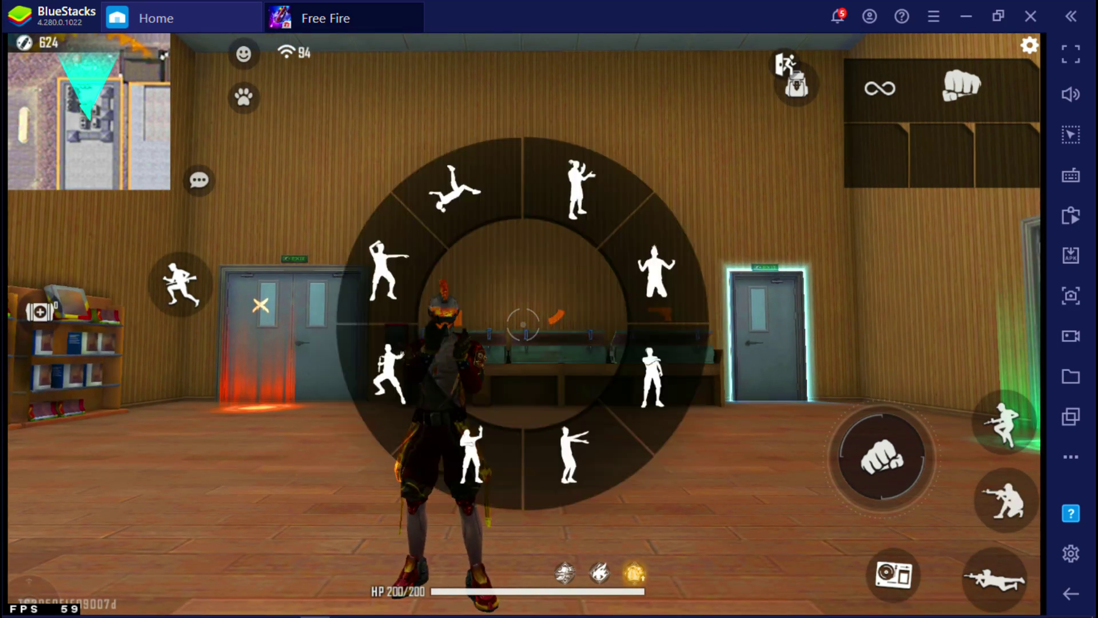
key(t)
key(t)
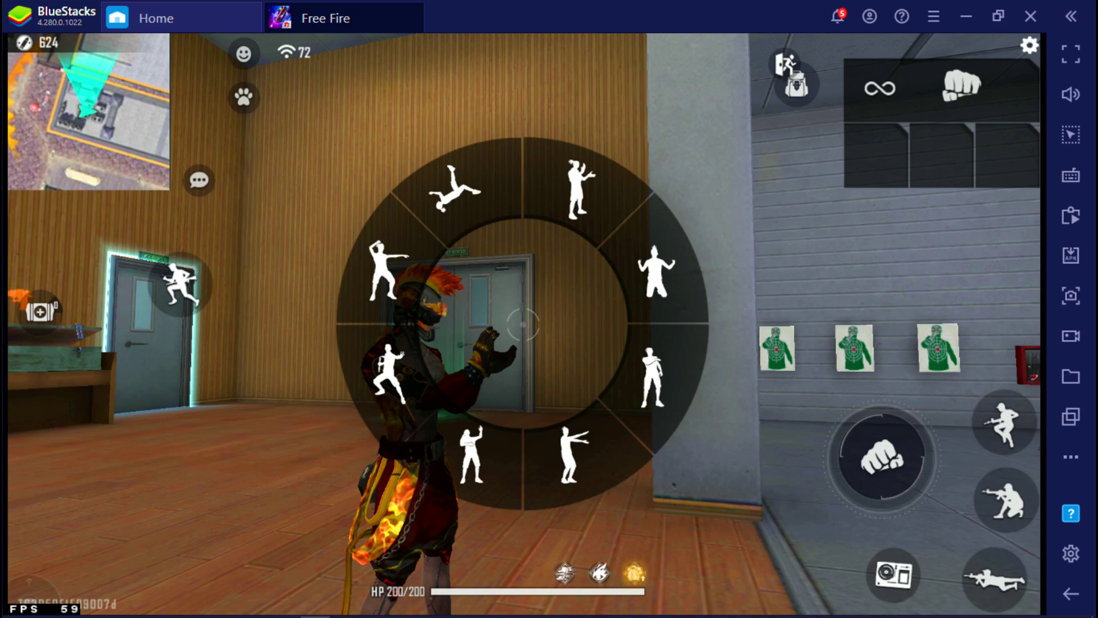
key(t)
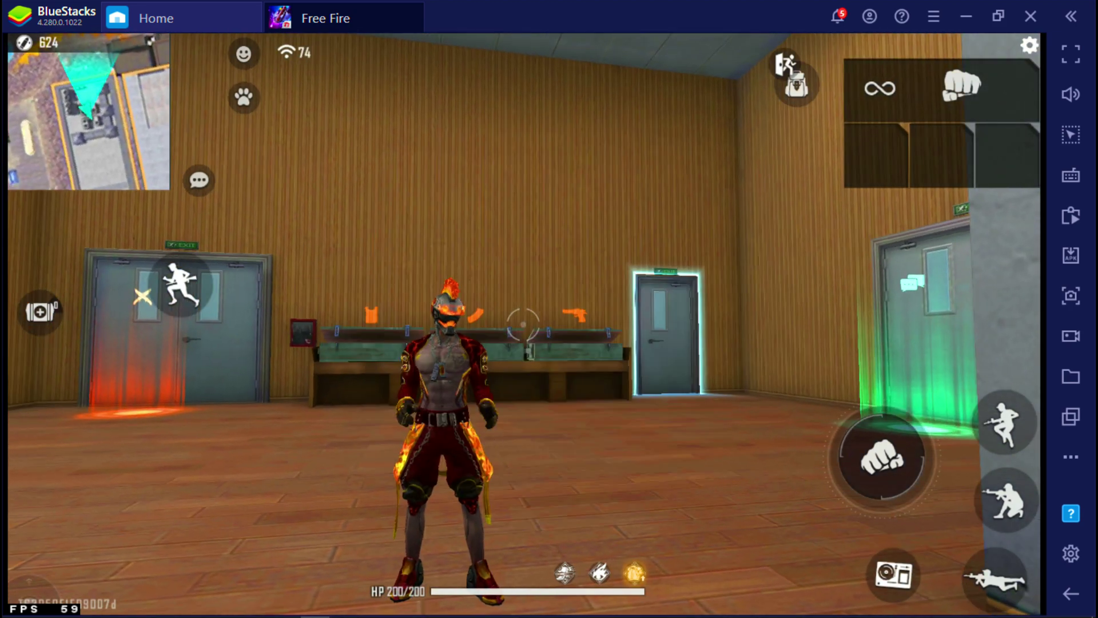
key(t)
key(t)
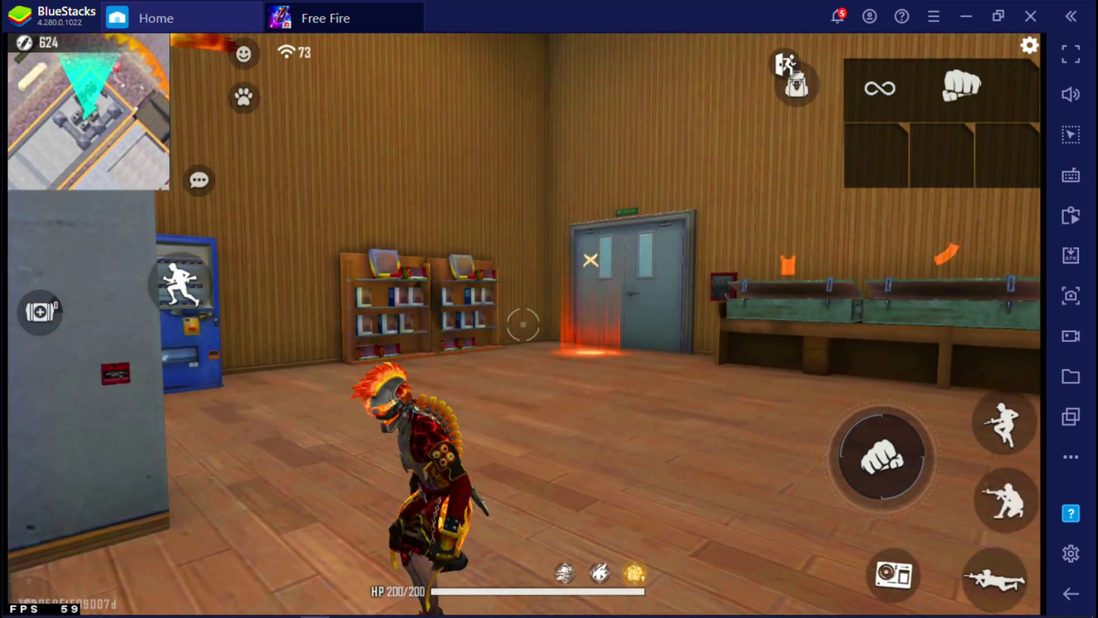
Step: Run and jump around the training room to test the movement controls
key(w)
key(space)
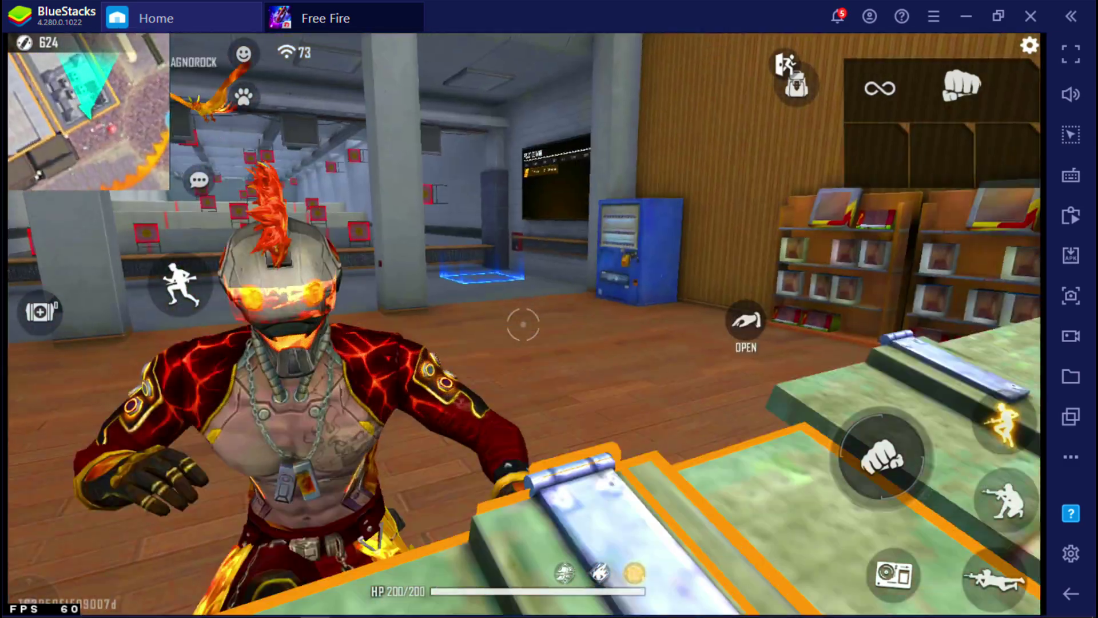
key(w)
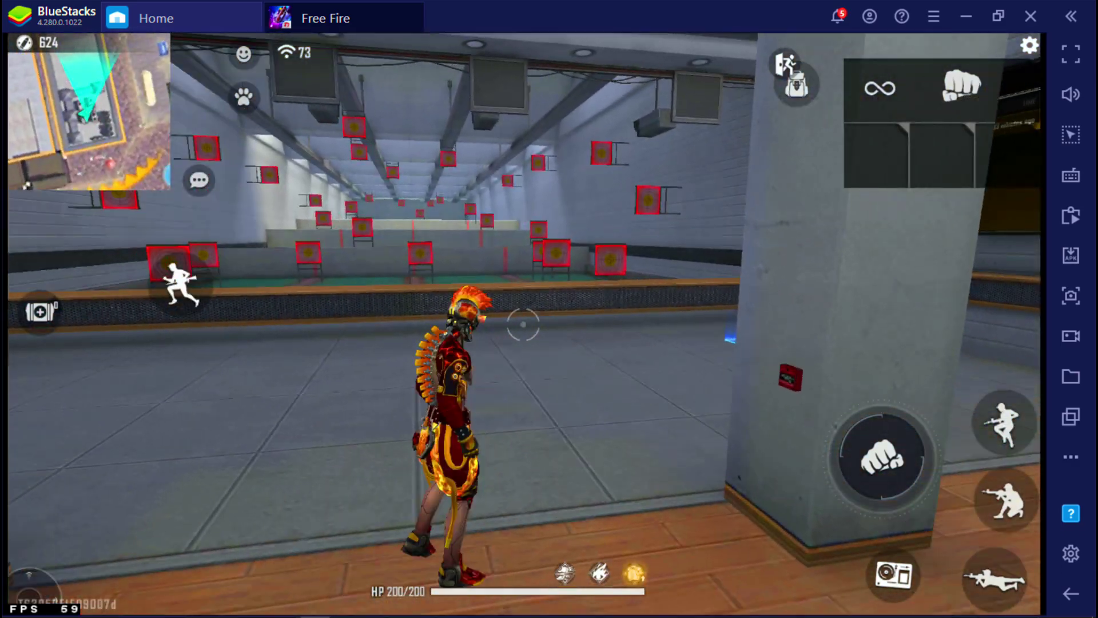
key(s)
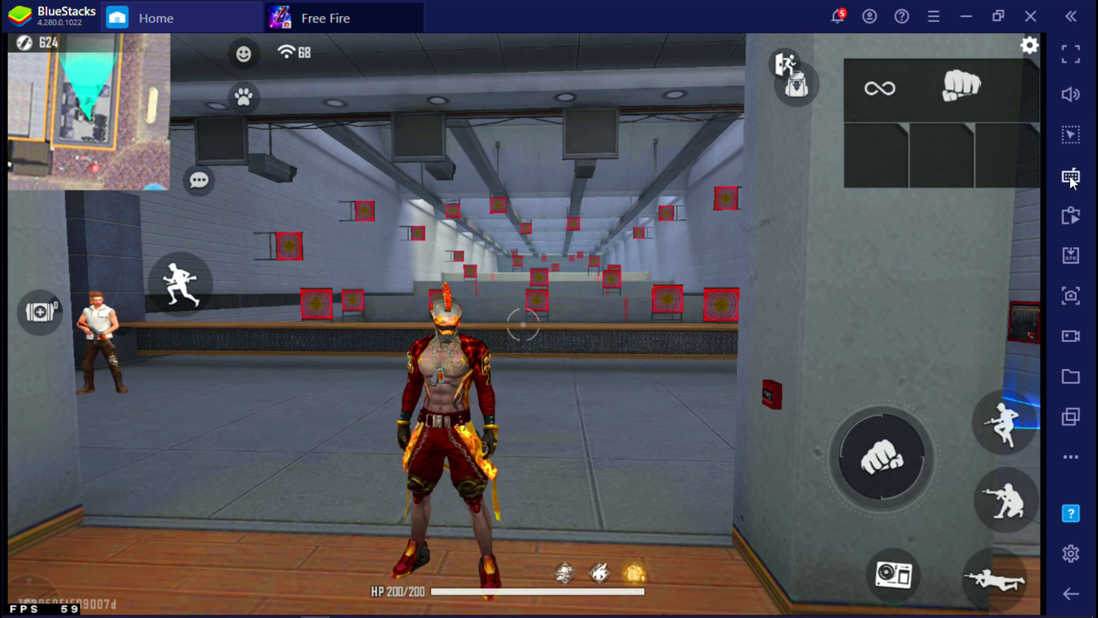
Step: Reopen the advanced controls editor and select the Bluestacks 5 beta keymaping scheme
click(1071, 179)
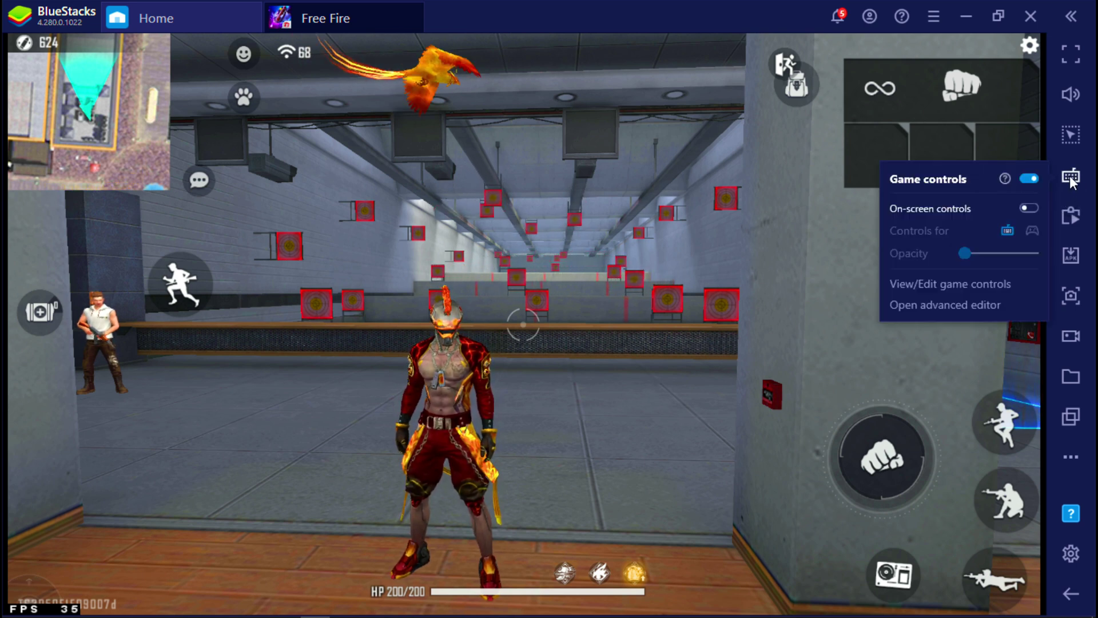
click(932, 306)
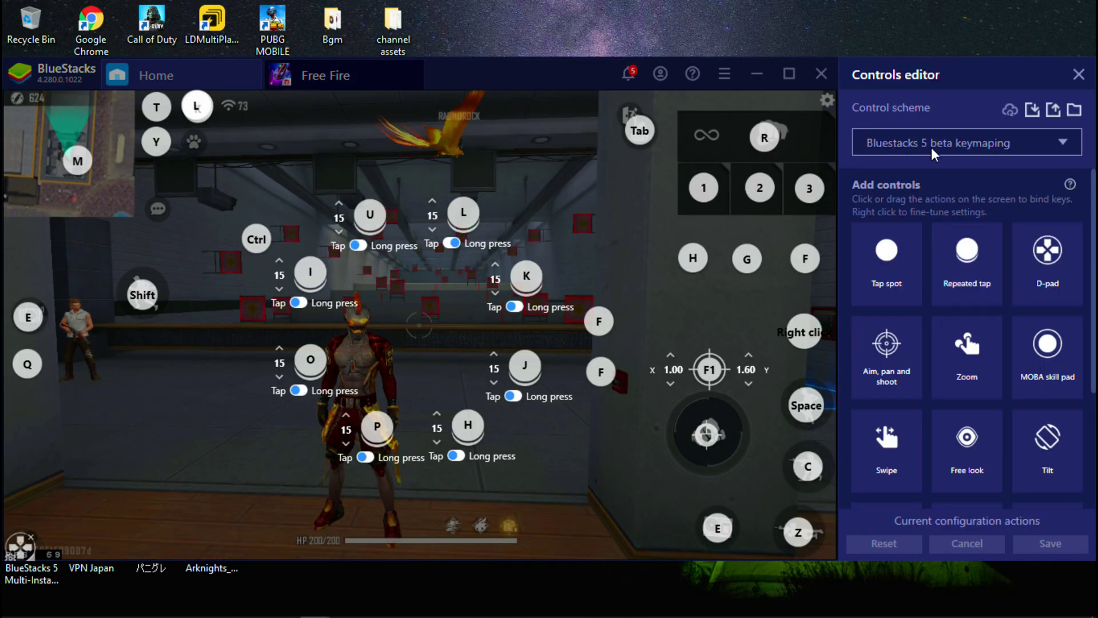
click(1064, 144)
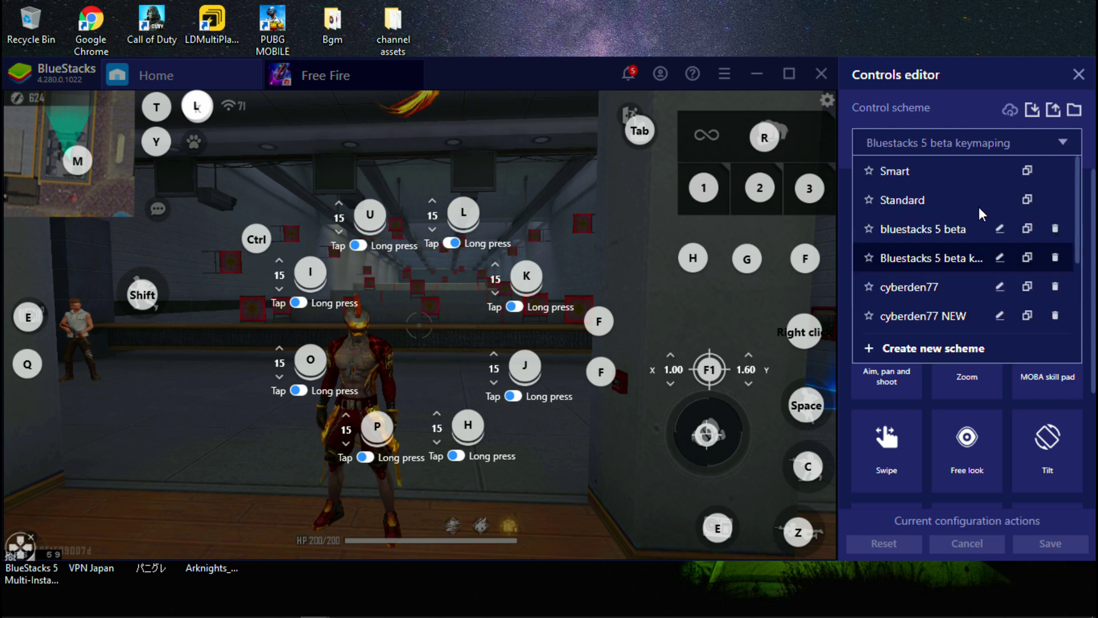
click(928, 261)
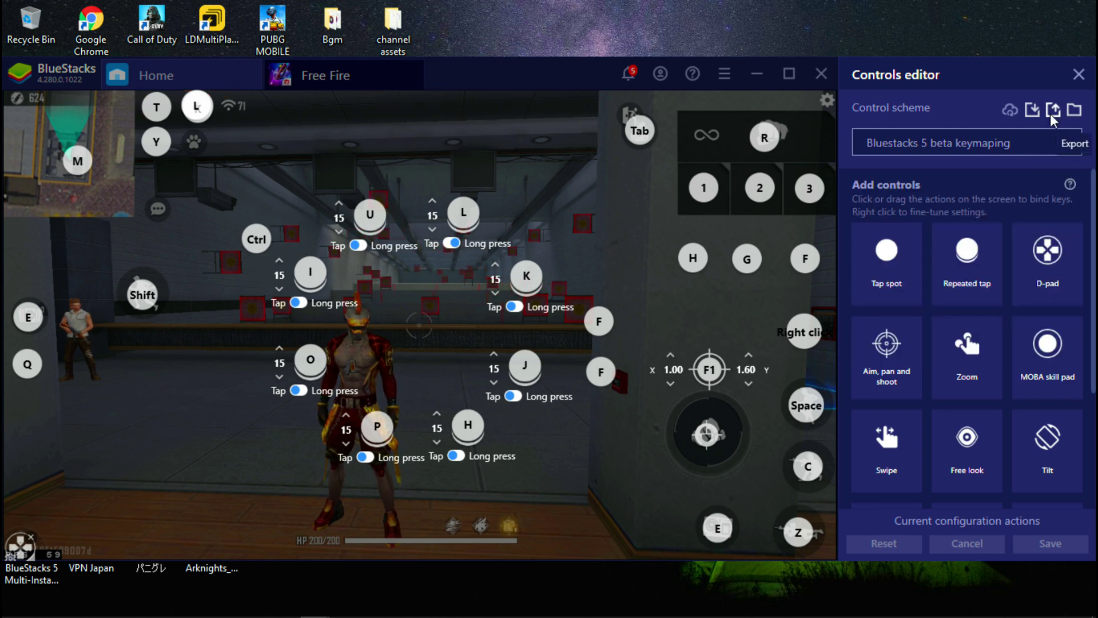
Step: Choose the Smart, Standard and Bluestacks 5 beta keymaping schemes for export from the controls editor
drag(1017, 82, 768, 76)
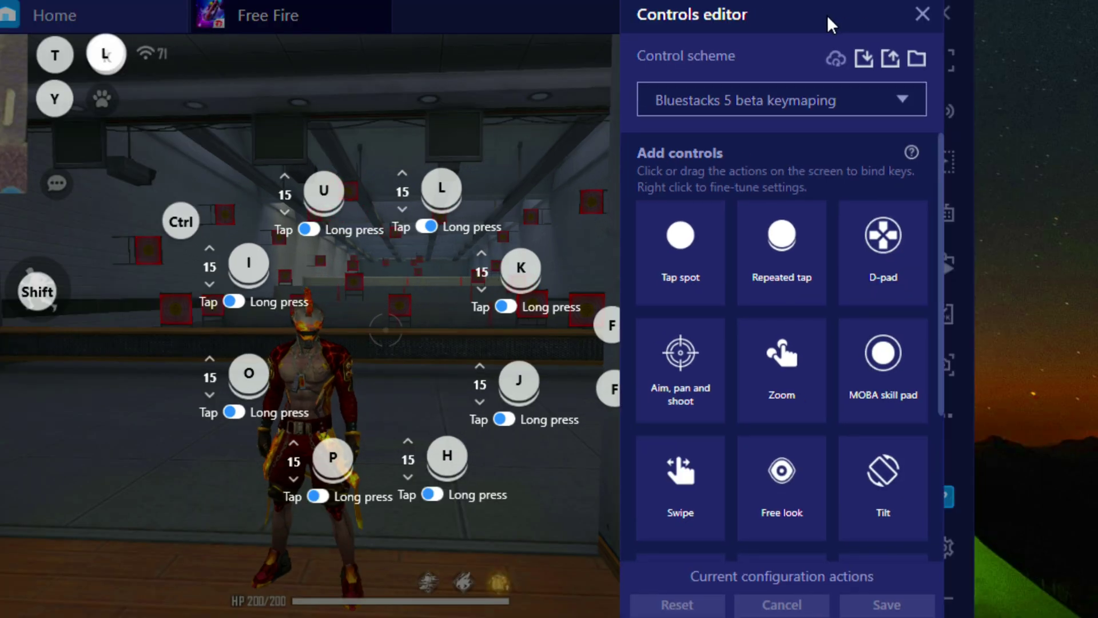
drag(818, 14, 558, 19)
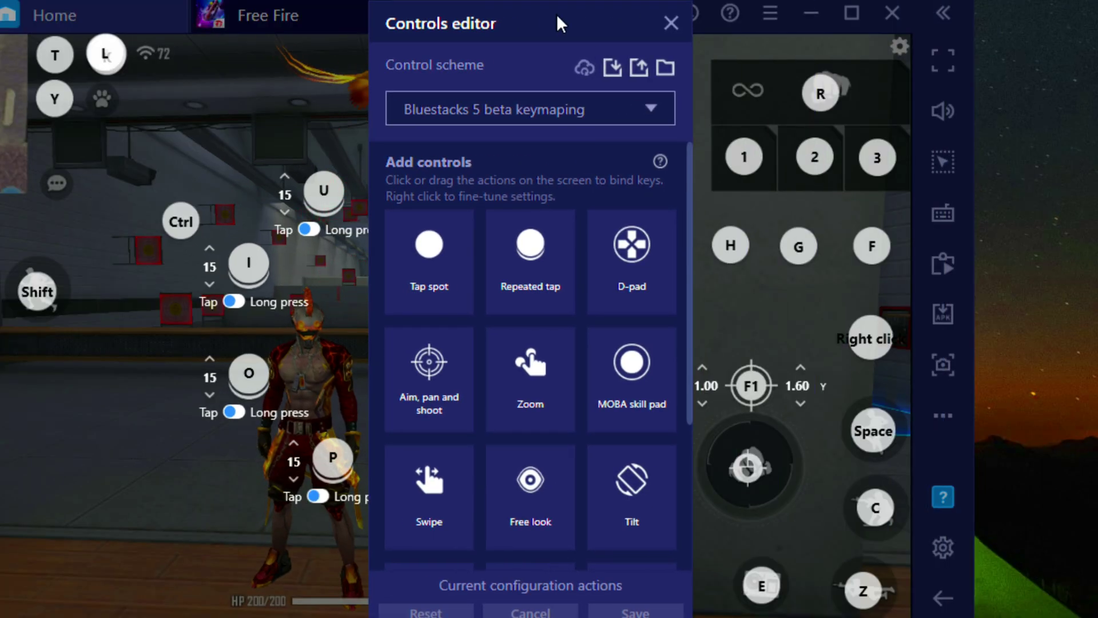
click(639, 69)
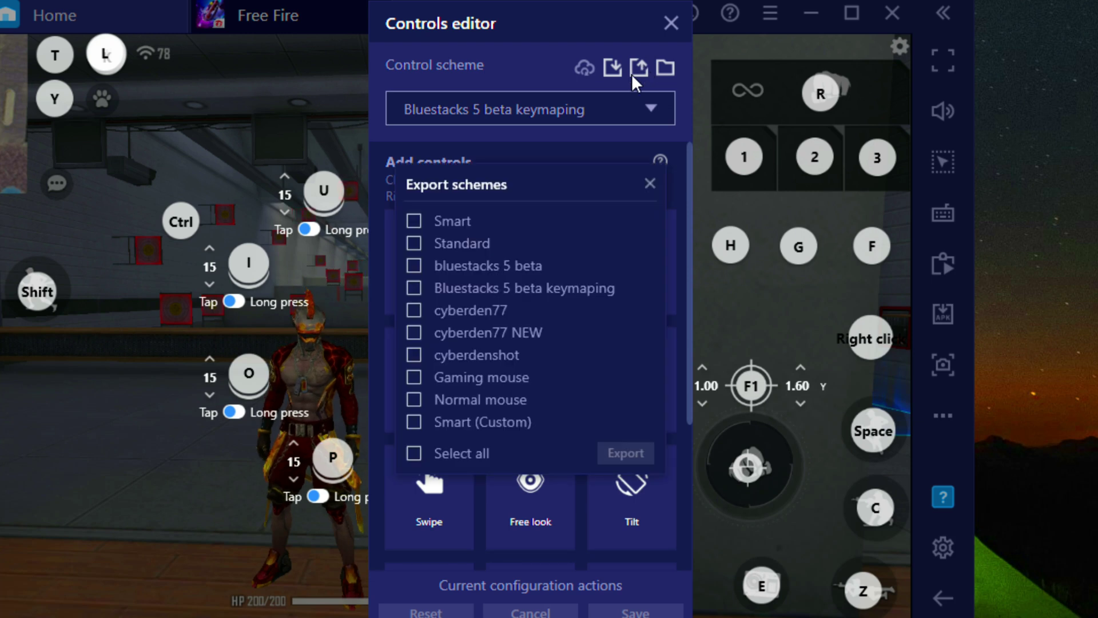
click(415, 225)
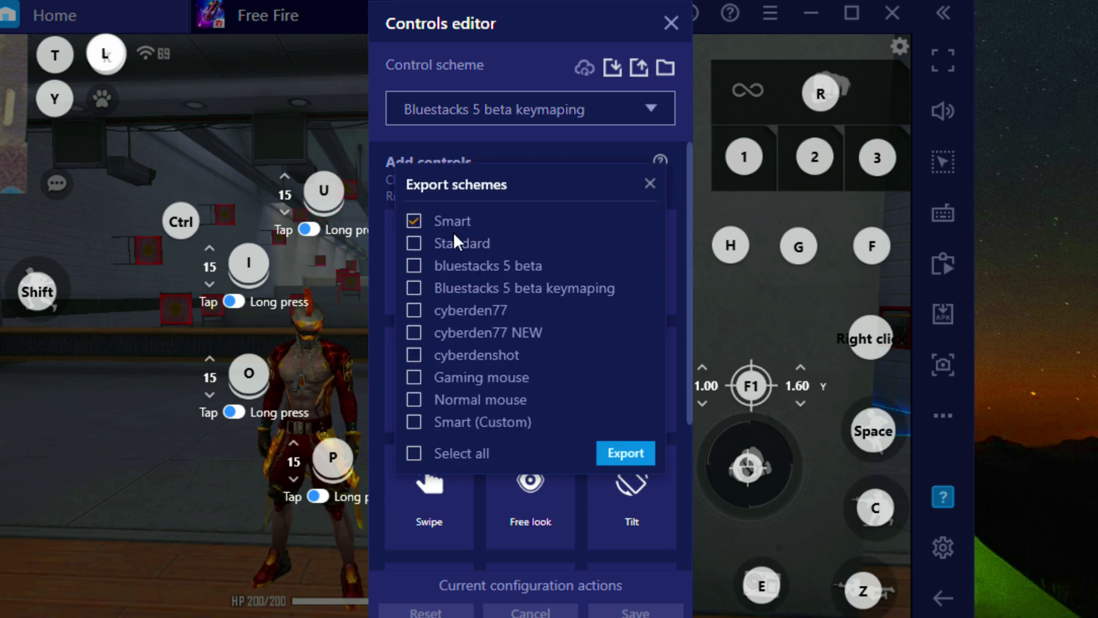
click(413, 288)
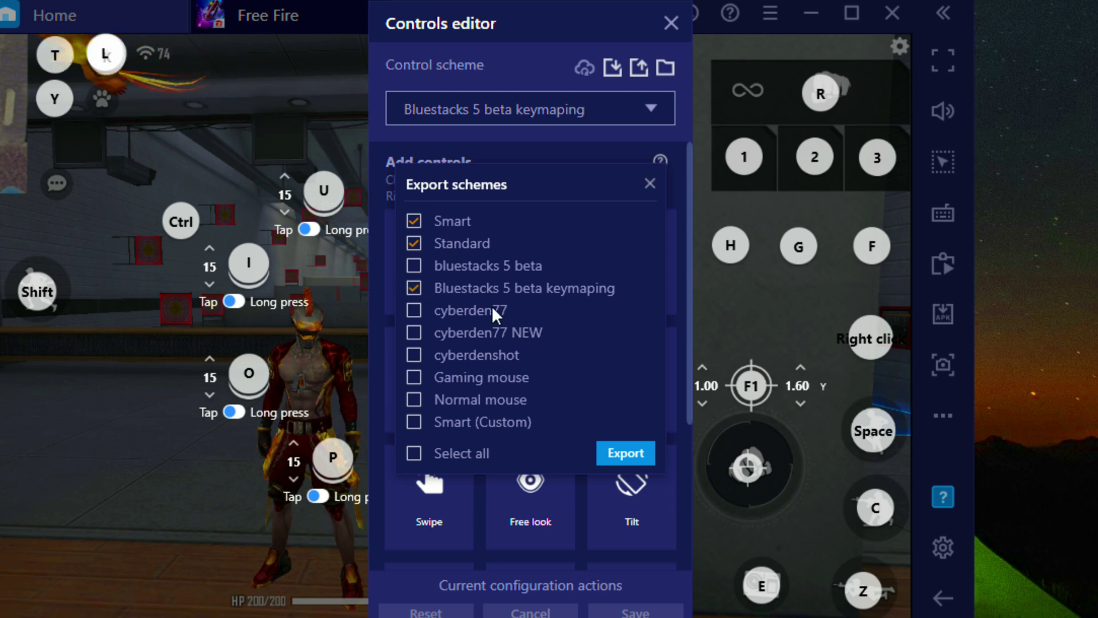
Step: Export the chosen control schemes to the Desktop as a cfg file named Free Fire
click(626, 451)
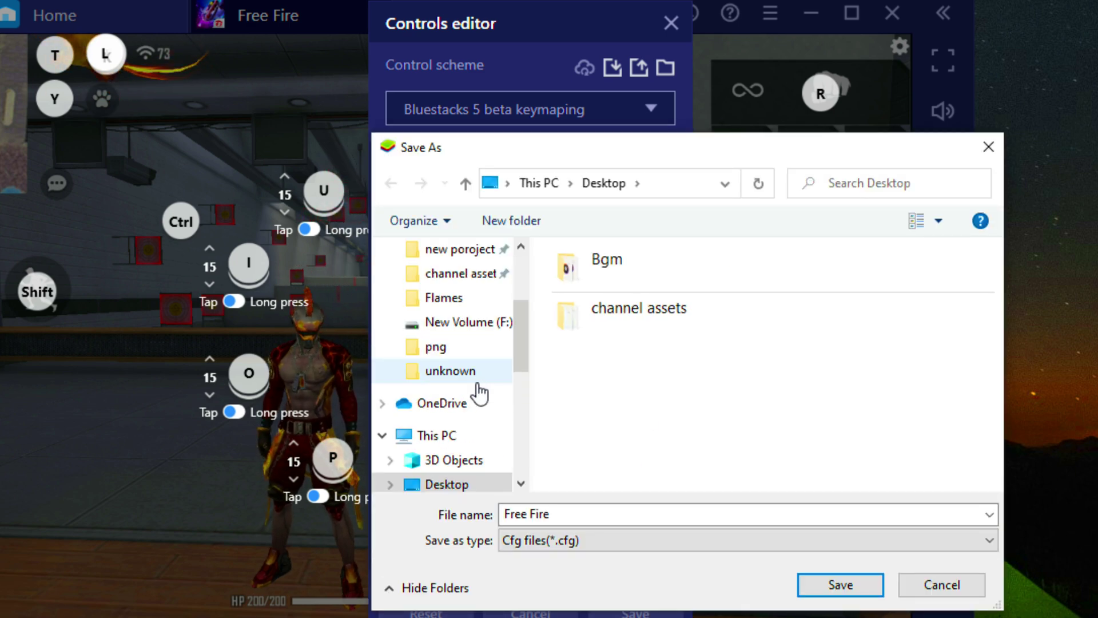
drag(521, 334, 499, 290)
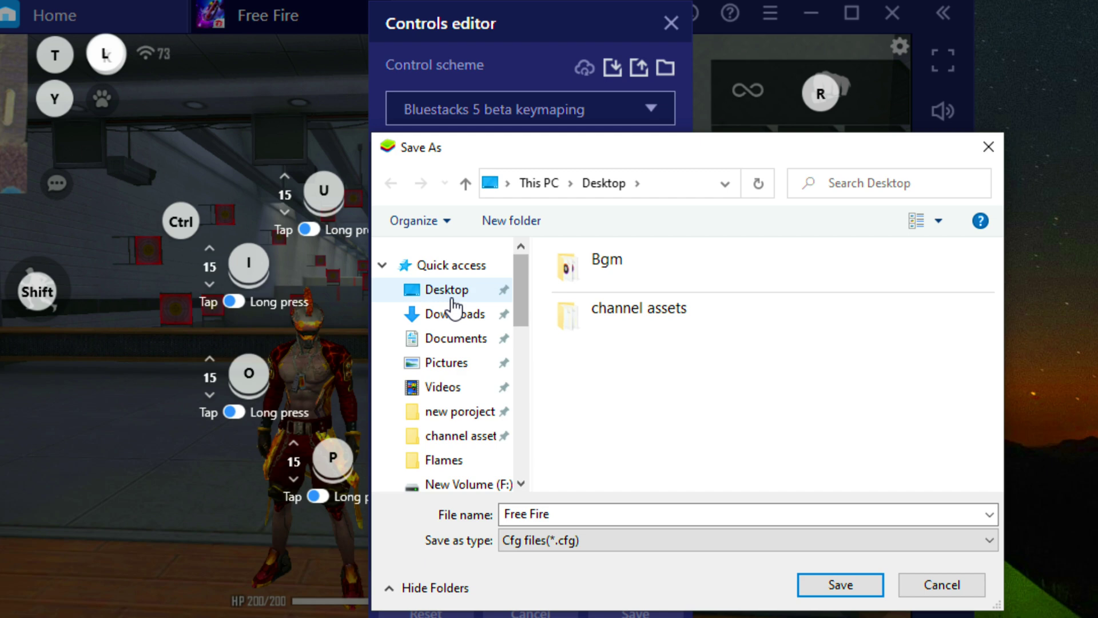
click(449, 298)
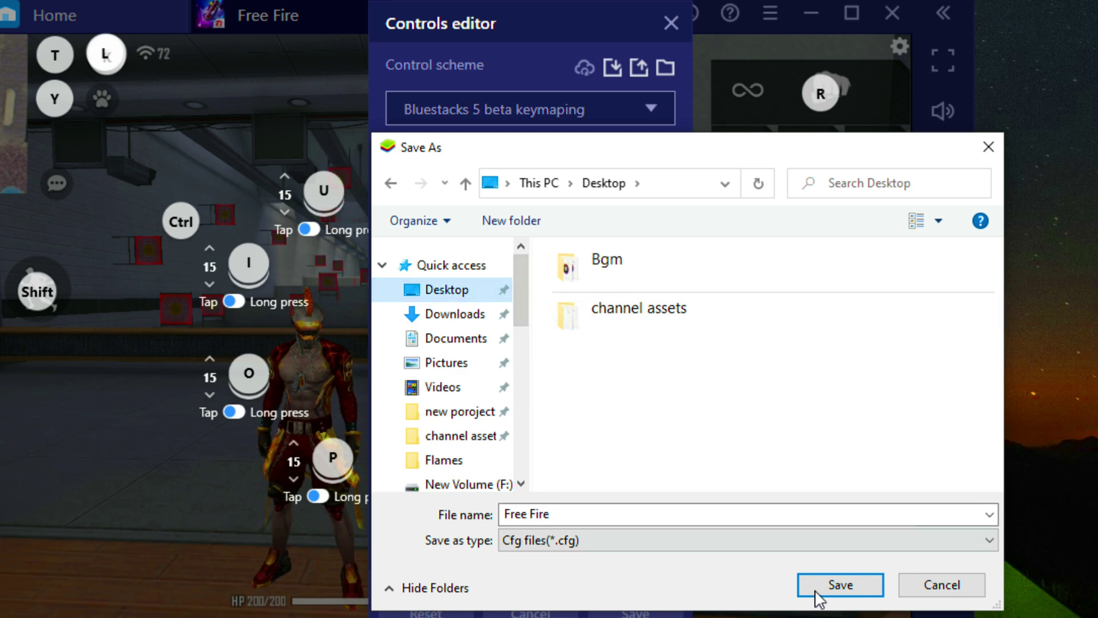
click(862, 591)
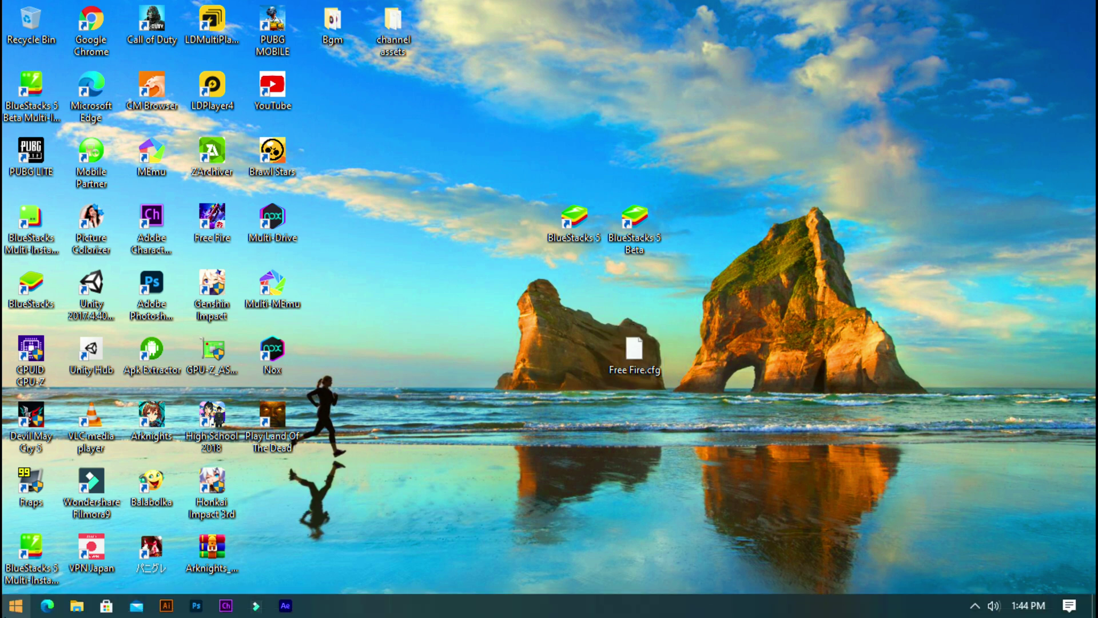
Step: Switch to File Explorer and open the BlueStacks_arabica folder on New Volume (F:)
click(15, 606)
click(647, 459)
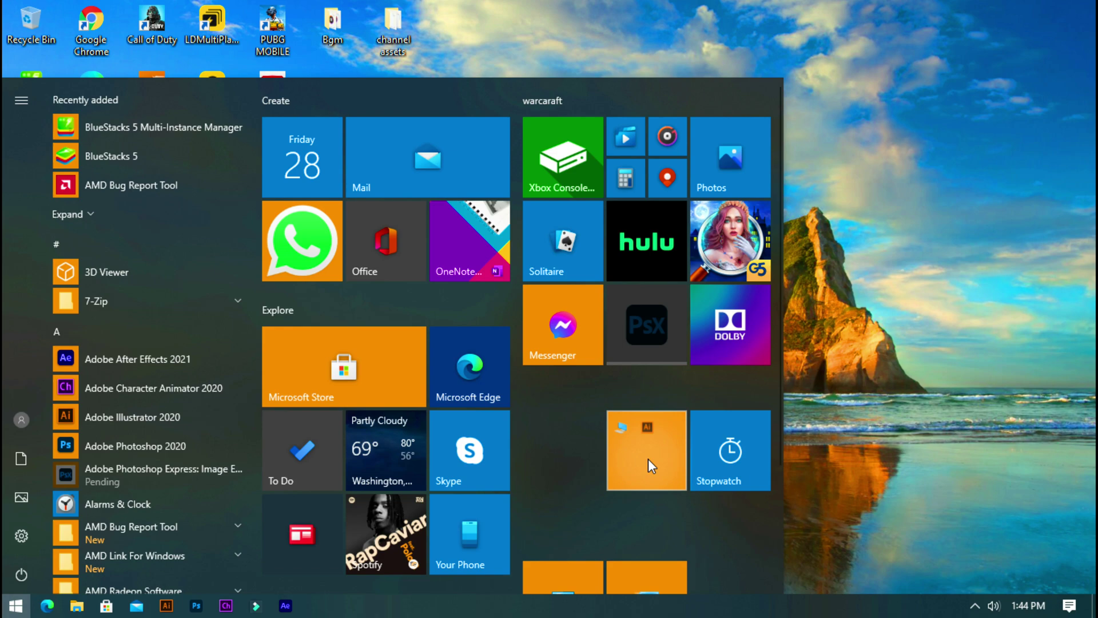
click(558, 540)
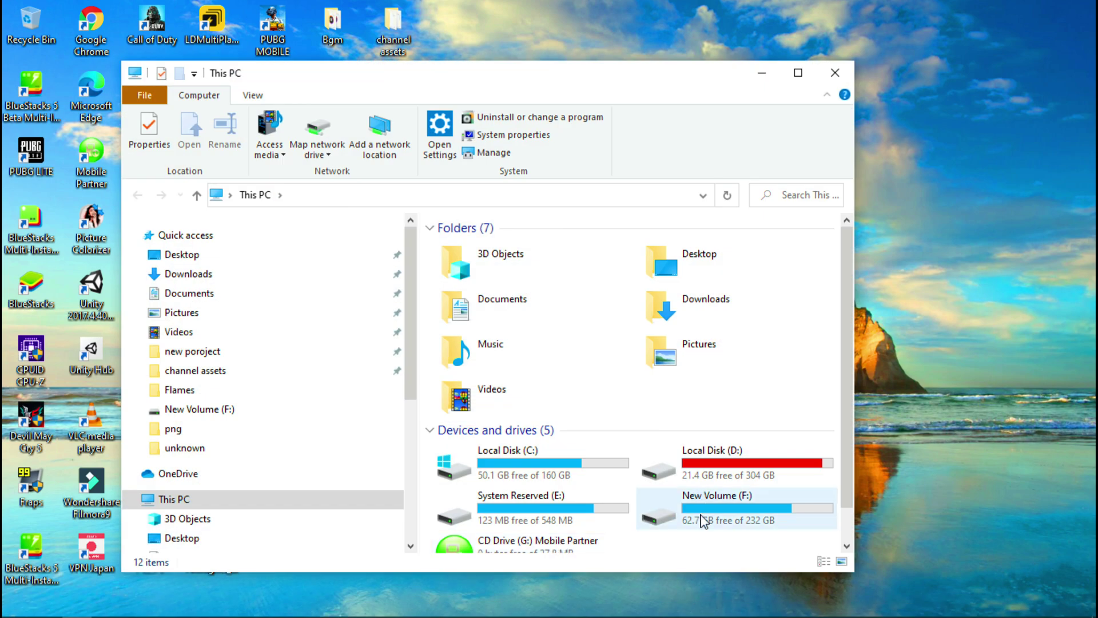
double_click(705, 522)
double_click(506, 320)
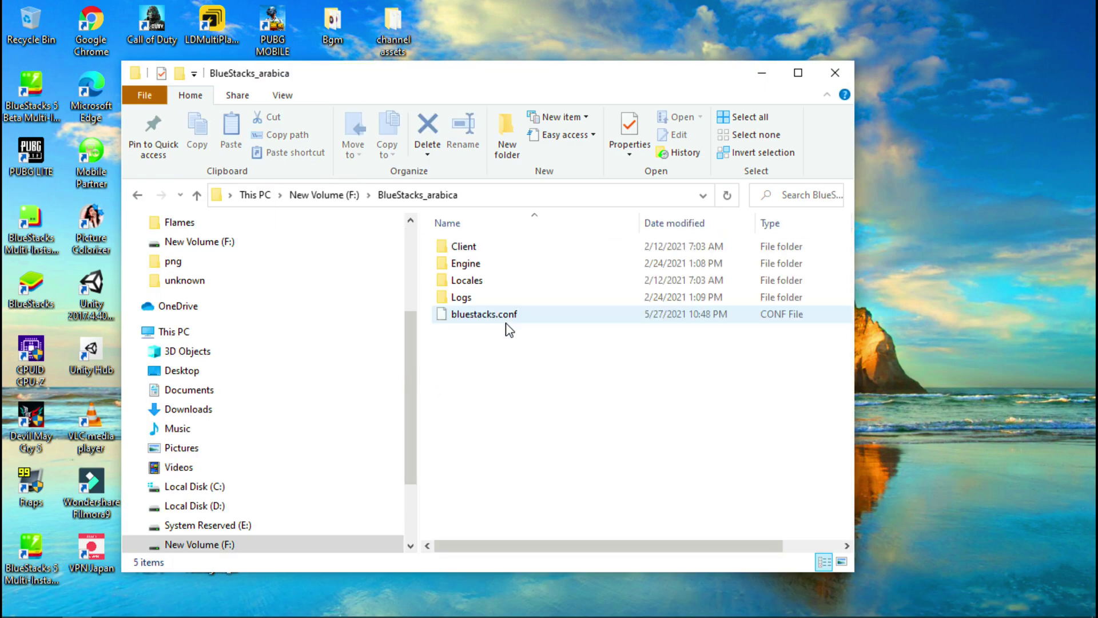
Step: Browse through Engine, UserData and InputMapper to the UserFiles folder holding the Free Fire key mapping file
double_click(456, 268)
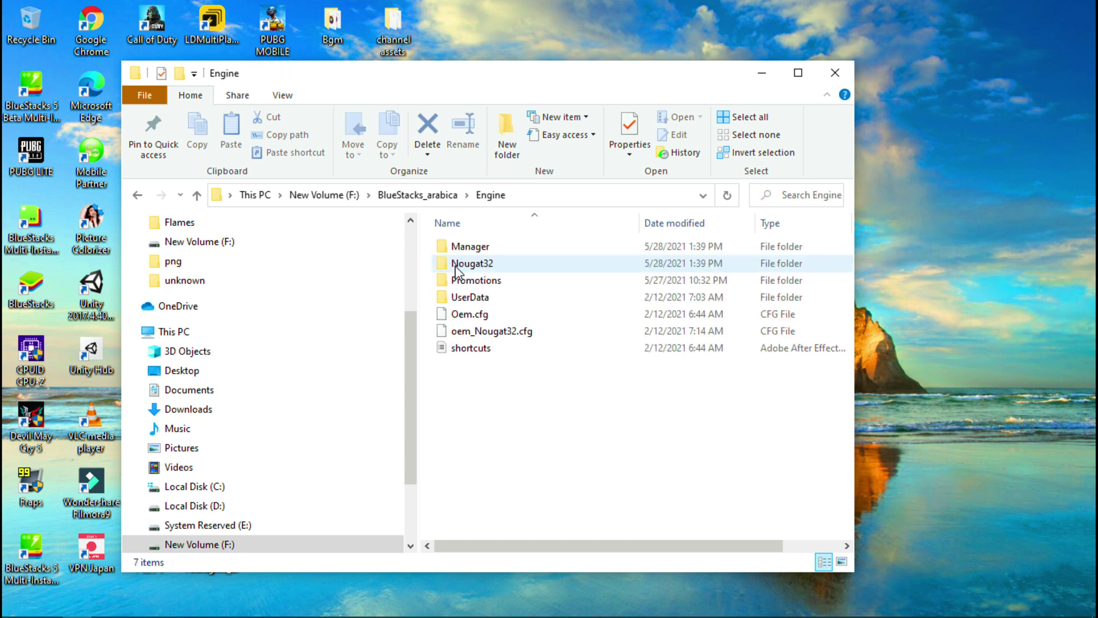
double_click(456, 298)
click(482, 268)
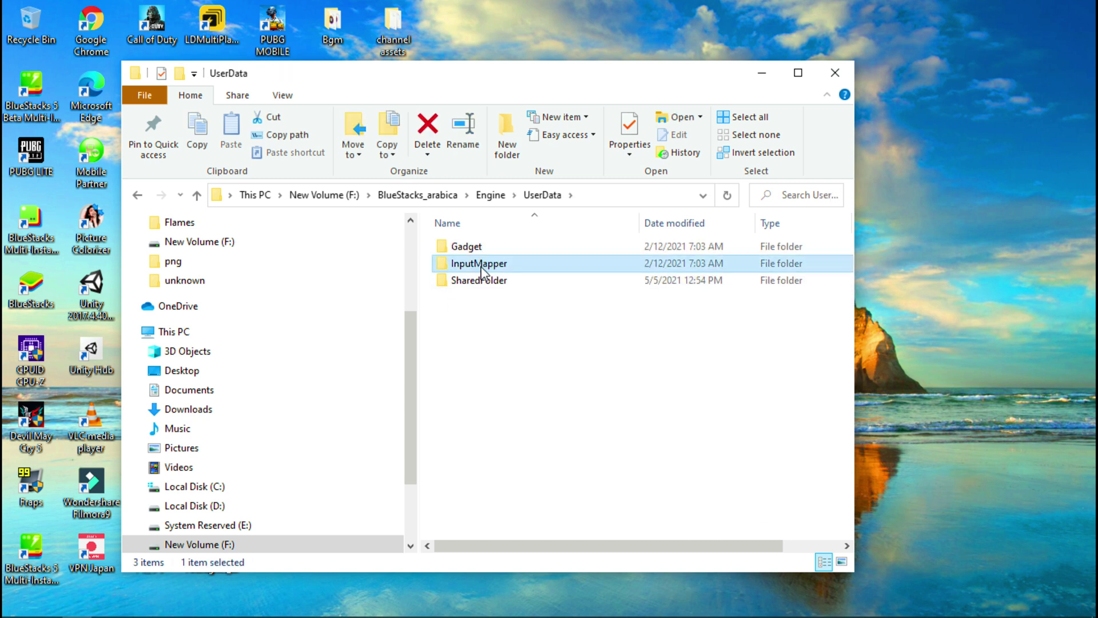
double_click(489, 269)
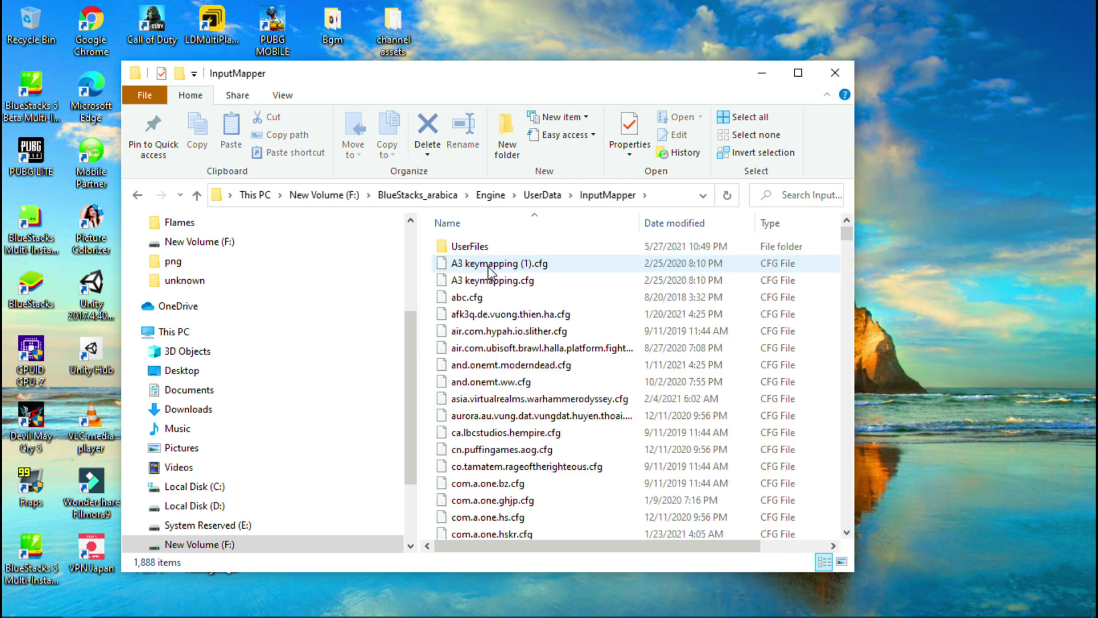
double_click(469, 247)
click(469, 248)
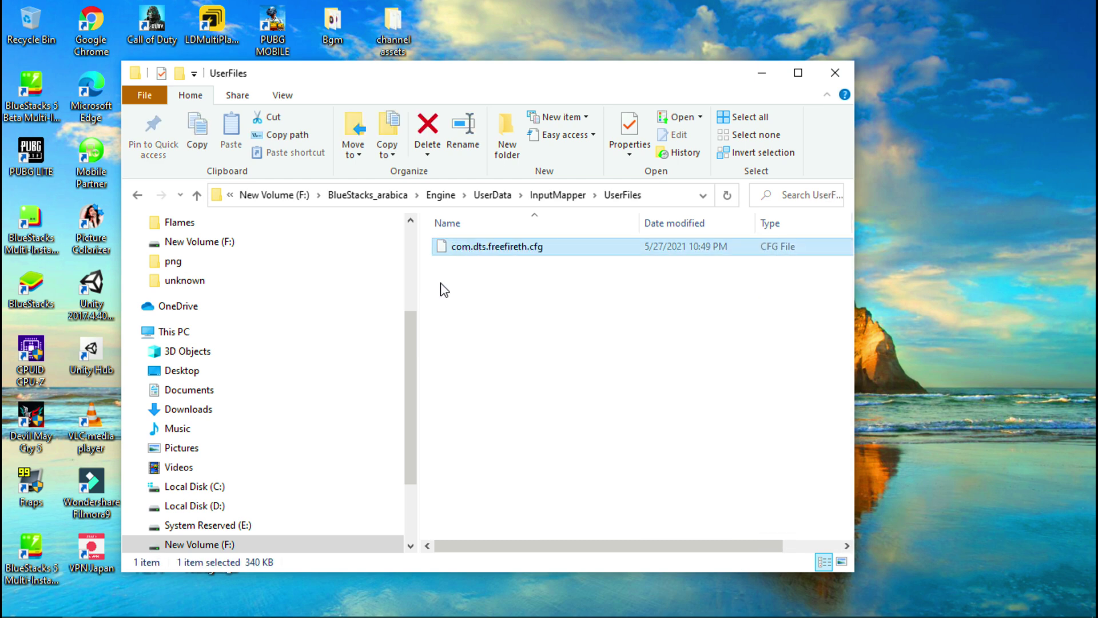
click(556, 358)
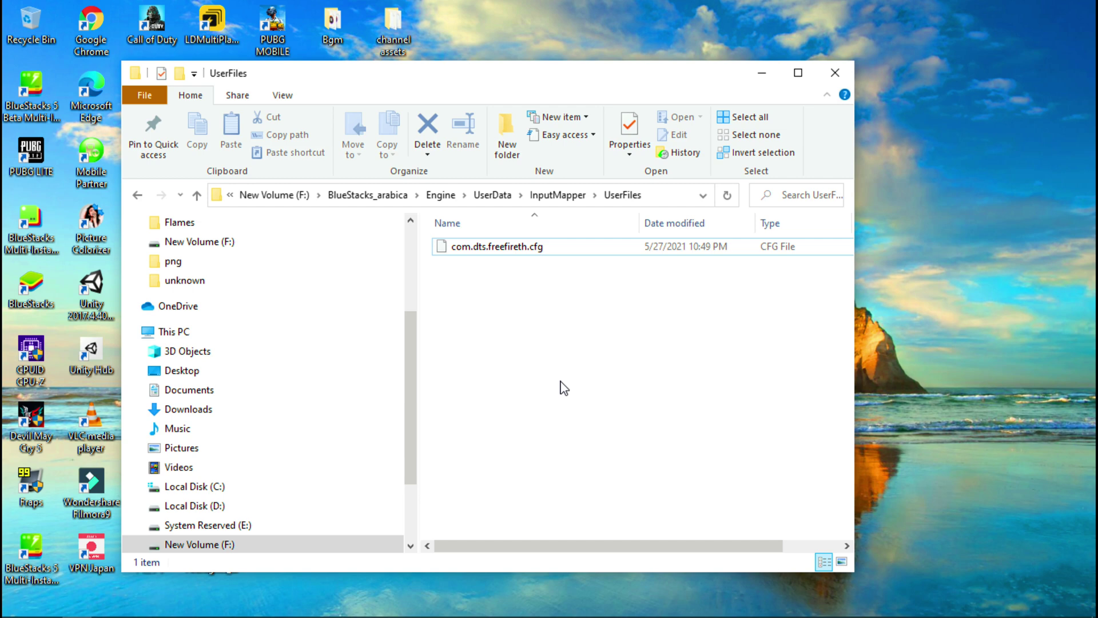
Step: Arrange the folder window beside the exported Free Fire.cfg and back up com.dts.freefireth.cfg to the desktop
drag(546, 83, 317, 115)
drag(649, 361, 875, 303)
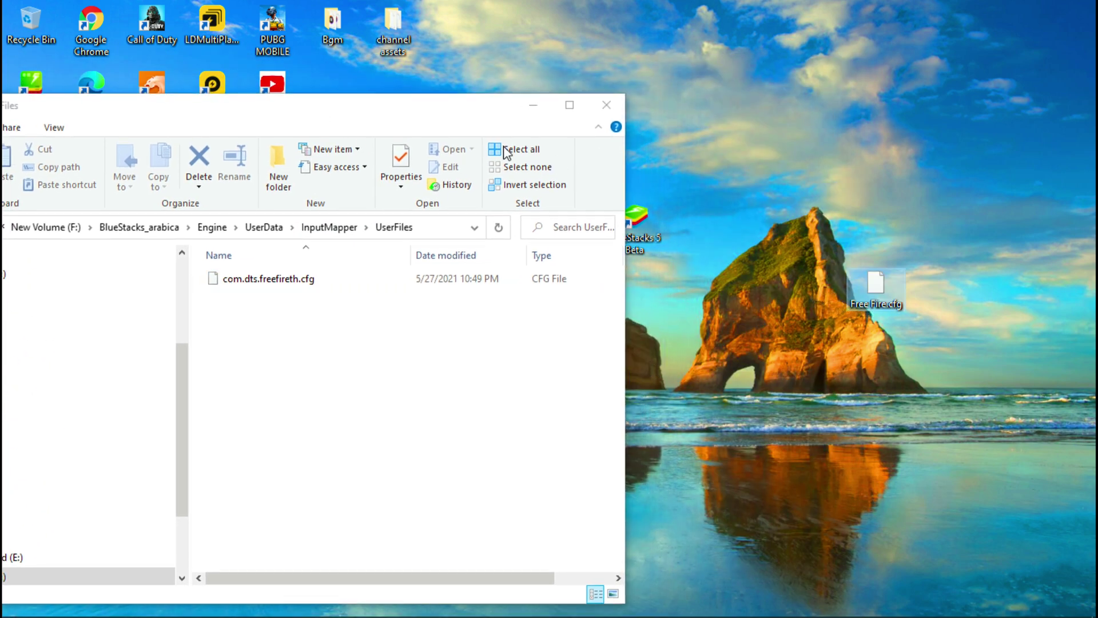
drag(467, 108, 635, 98)
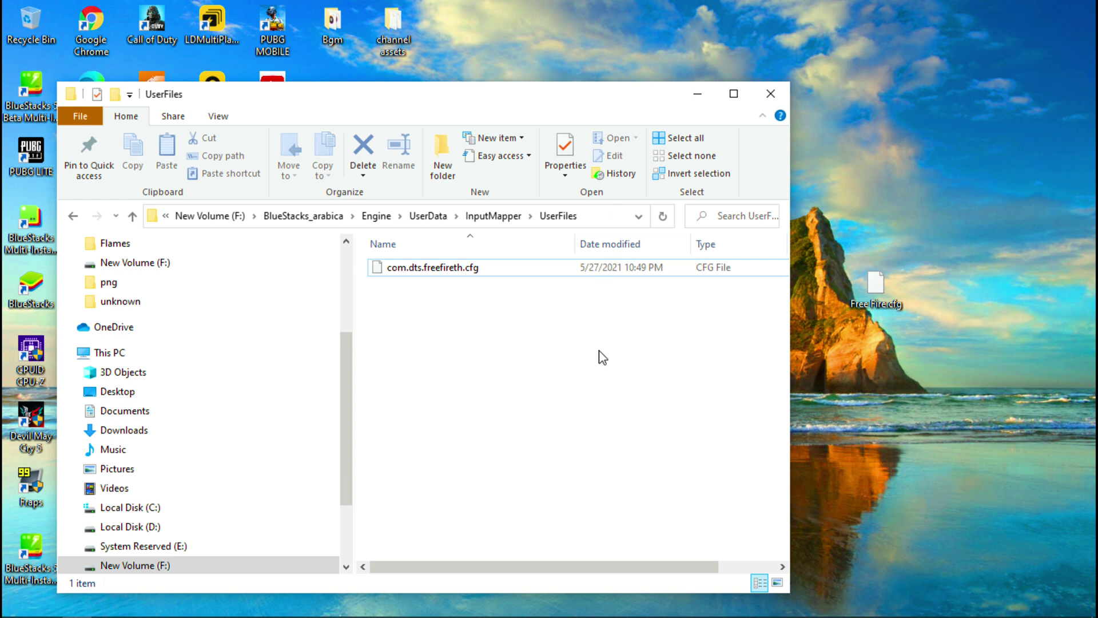
click(393, 269)
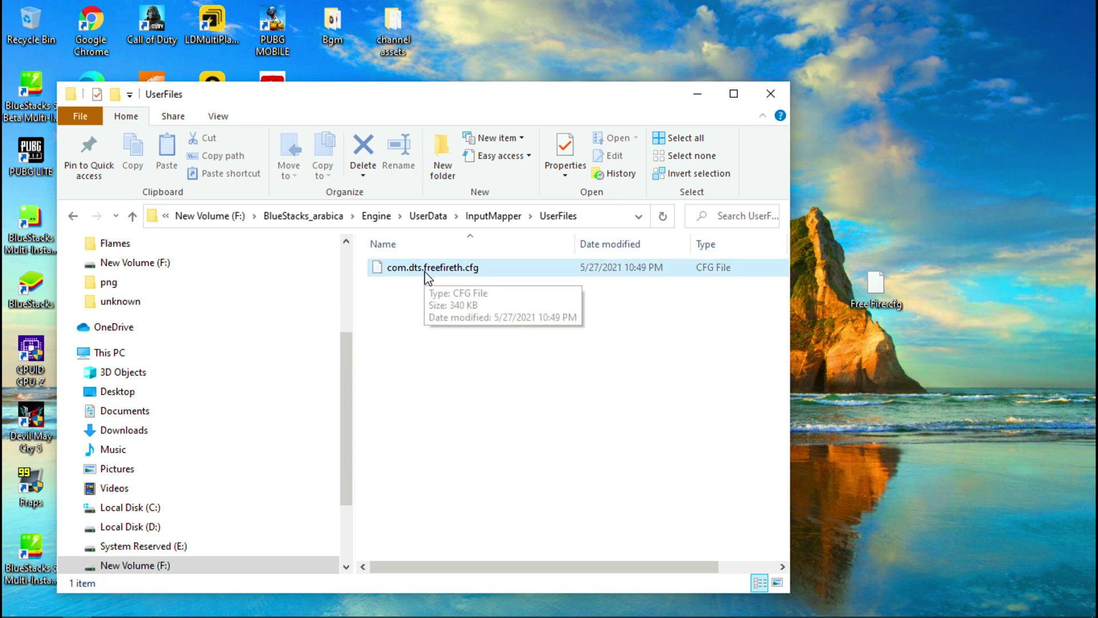
drag(394, 271, 914, 211)
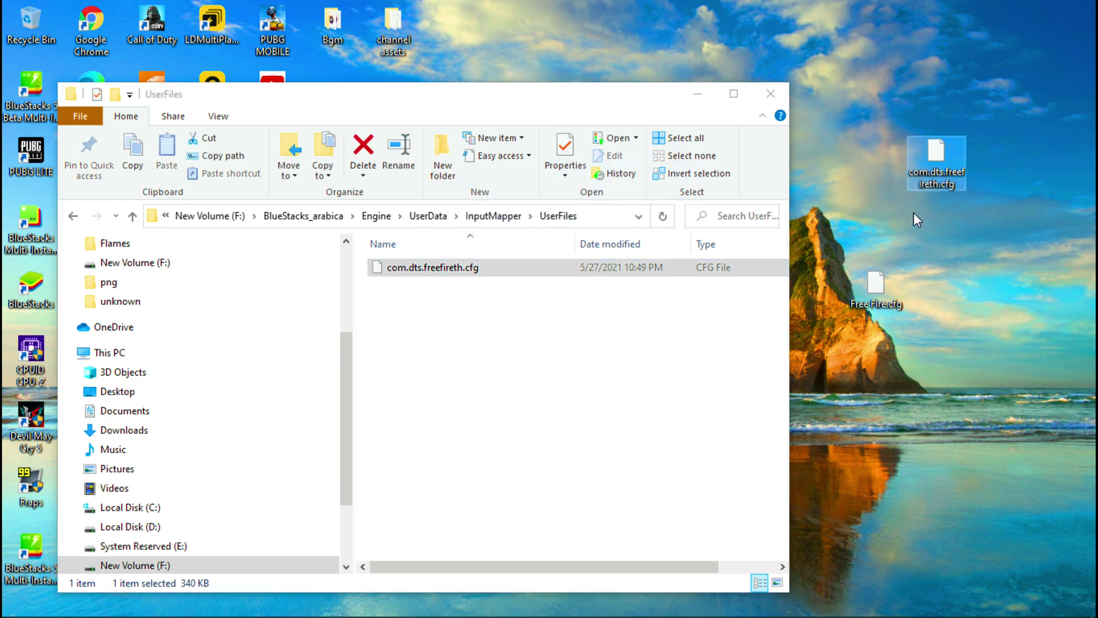
click(645, 372)
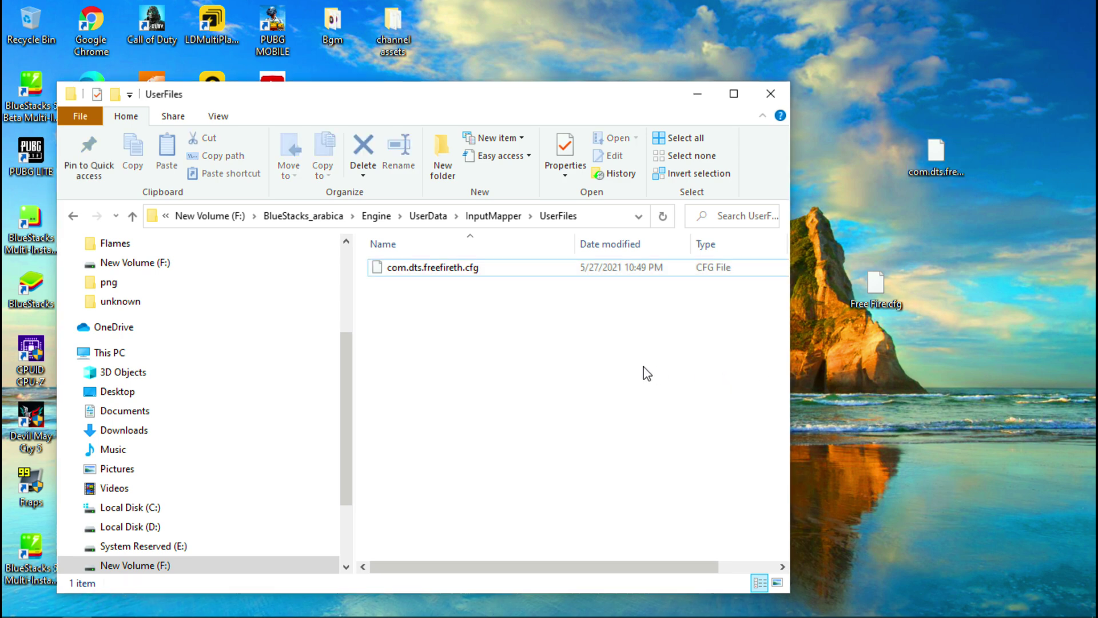
Step: Copy the name com.dts.freefireth from the existing cfg file in UserFiles without changing it
click(467, 269)
right_click(465, 268)
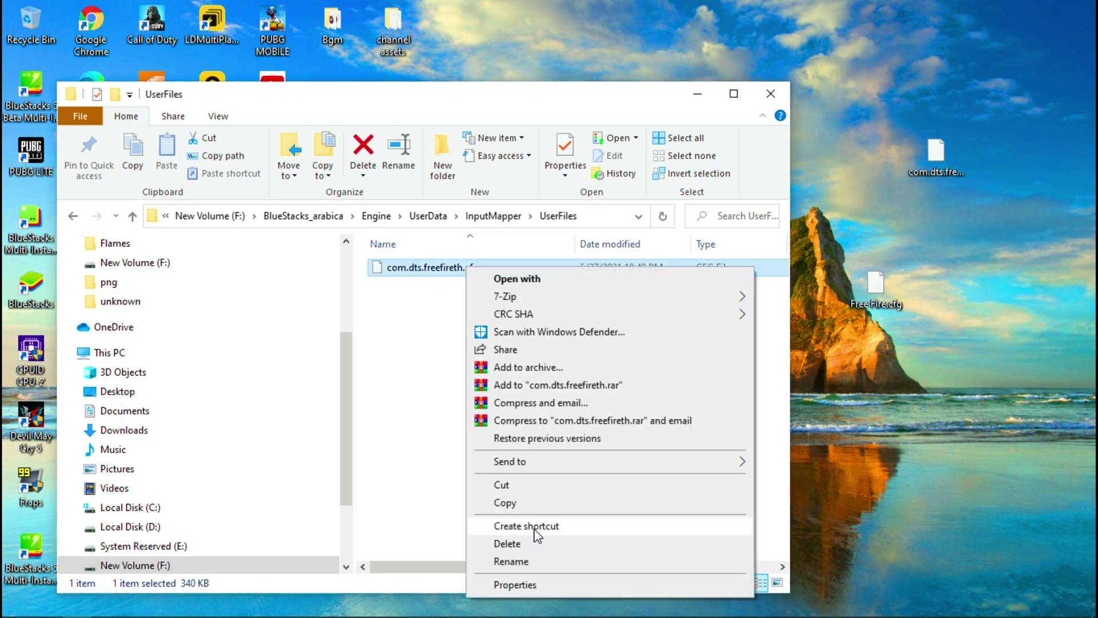
click(510, 561)
right_click(422, 273)
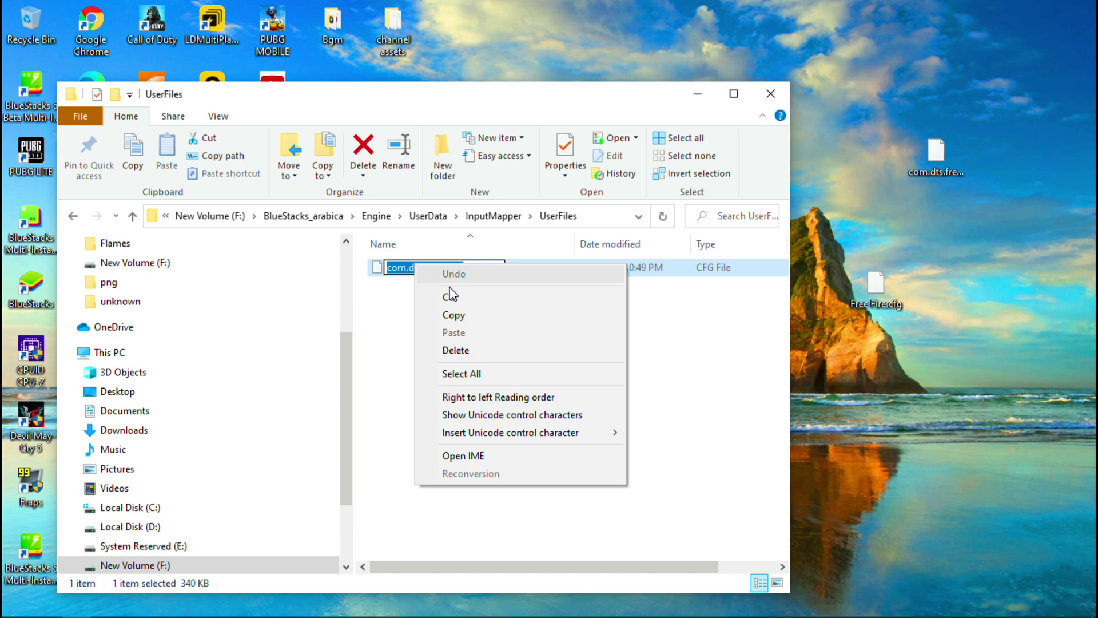
click(451, 315)
click(511, 350)
double_click(512, 273)
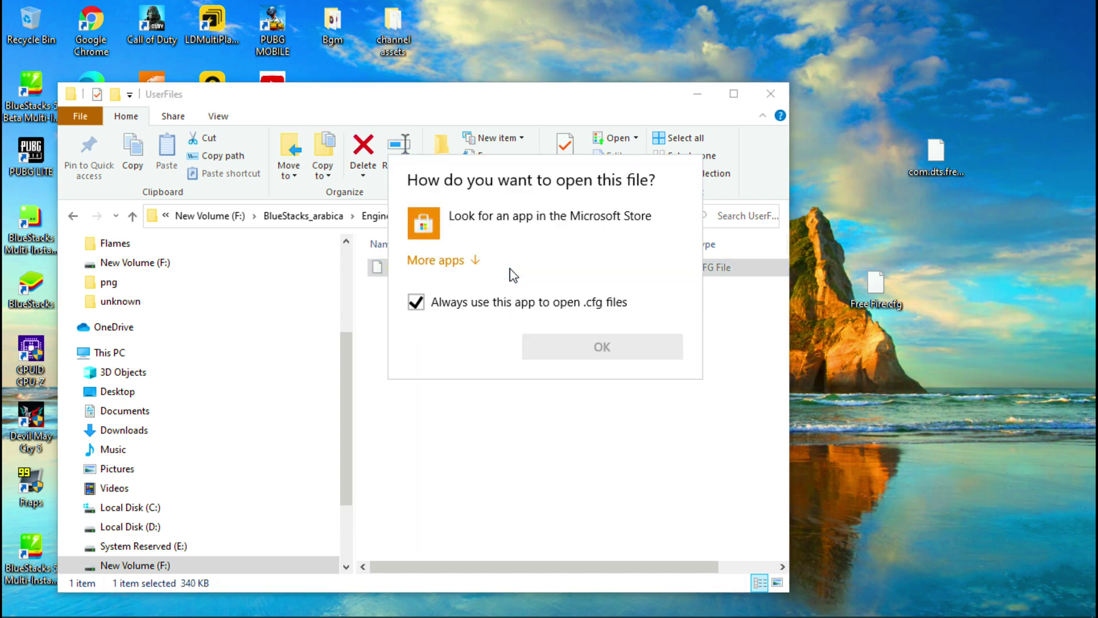
click(617, 457)
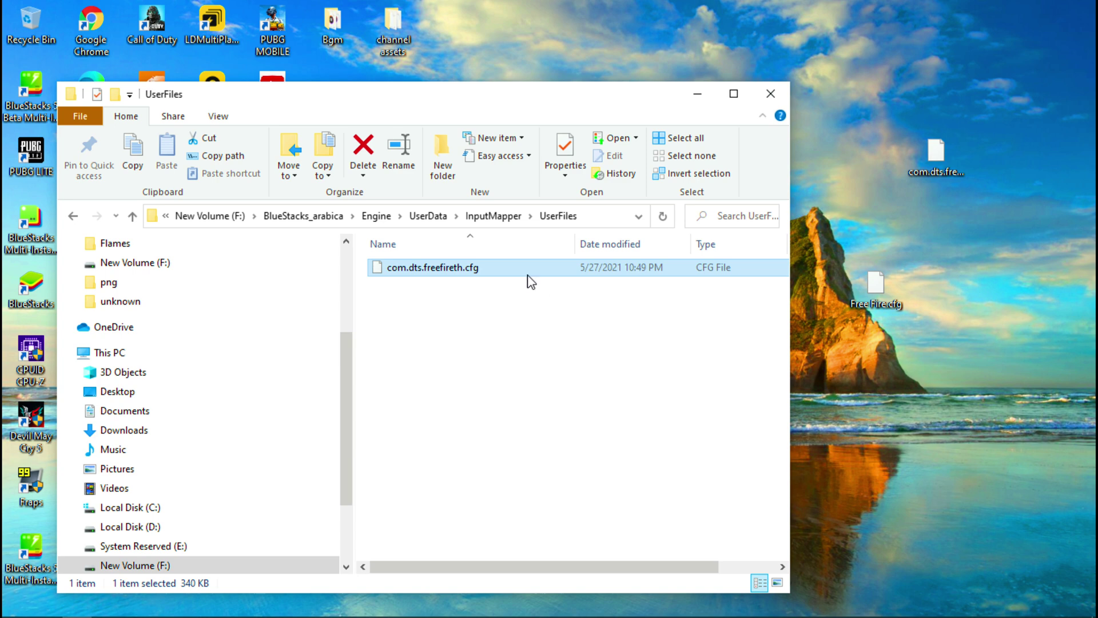
Step: Permanently delete com.dts.freefireth.cfg from UserFiles and copy the exported Free Fire.cfg from the desktop in its place
key(shift+Delete)
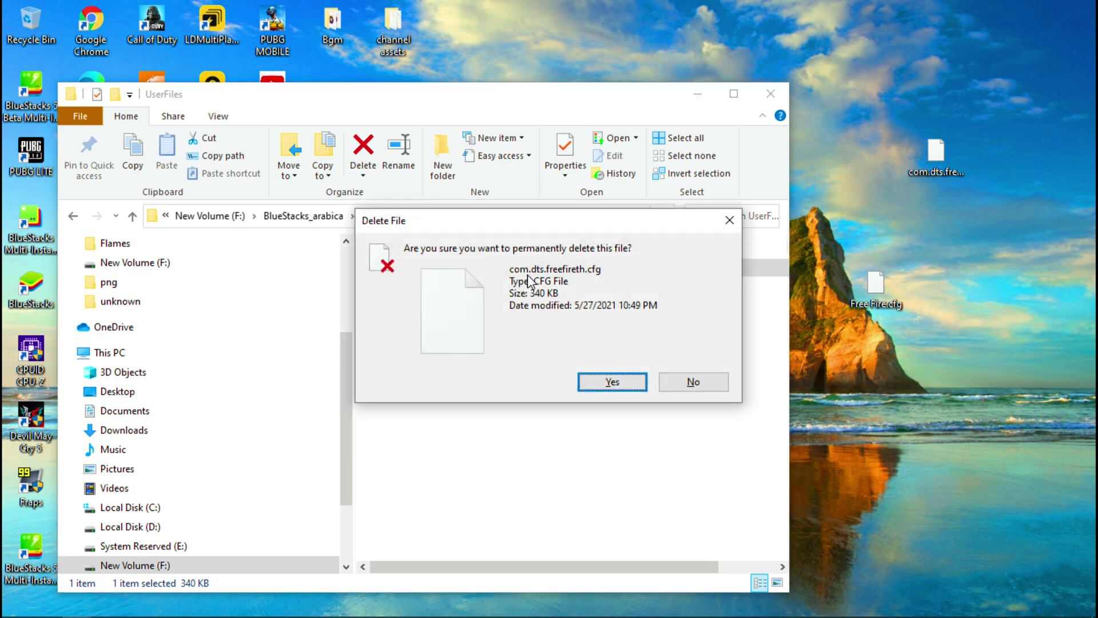
click(605, 384)
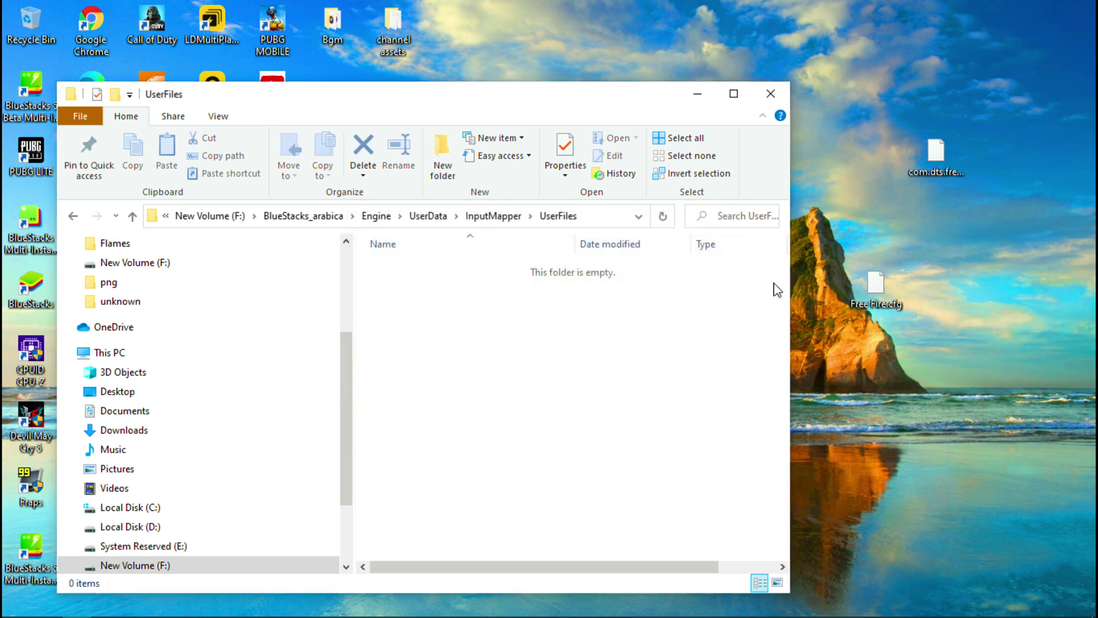
drag(776, 289, 558, 293)
Step: Rename Free Fire.cfg in the UserFiles folder to com.dts.freefireth.cfg using the copied name
right_click(423, 272)
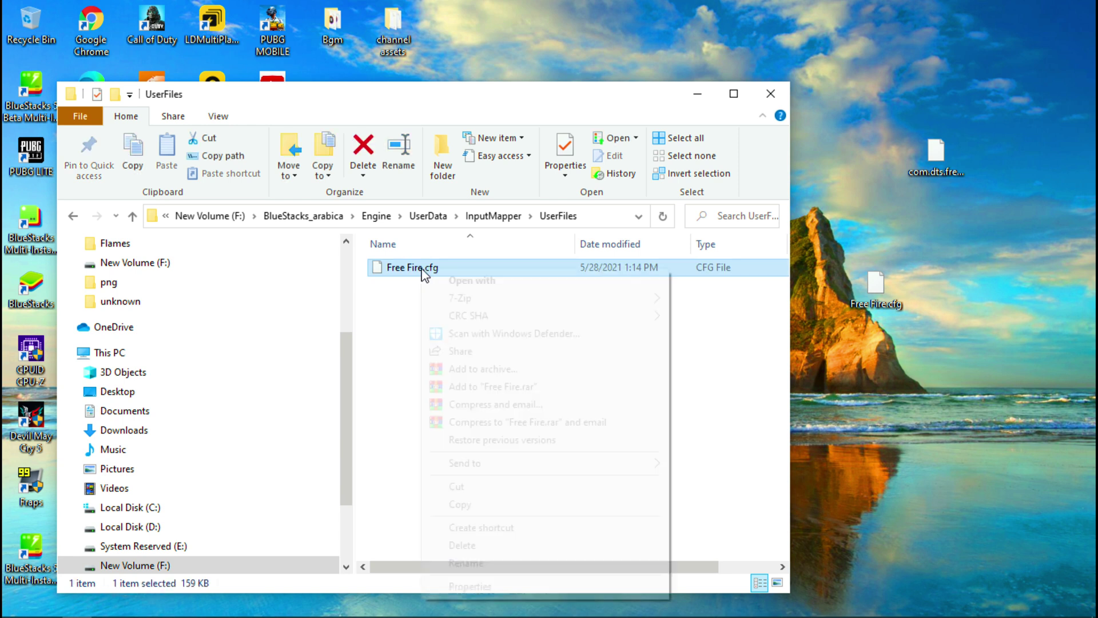
click(544, 565)
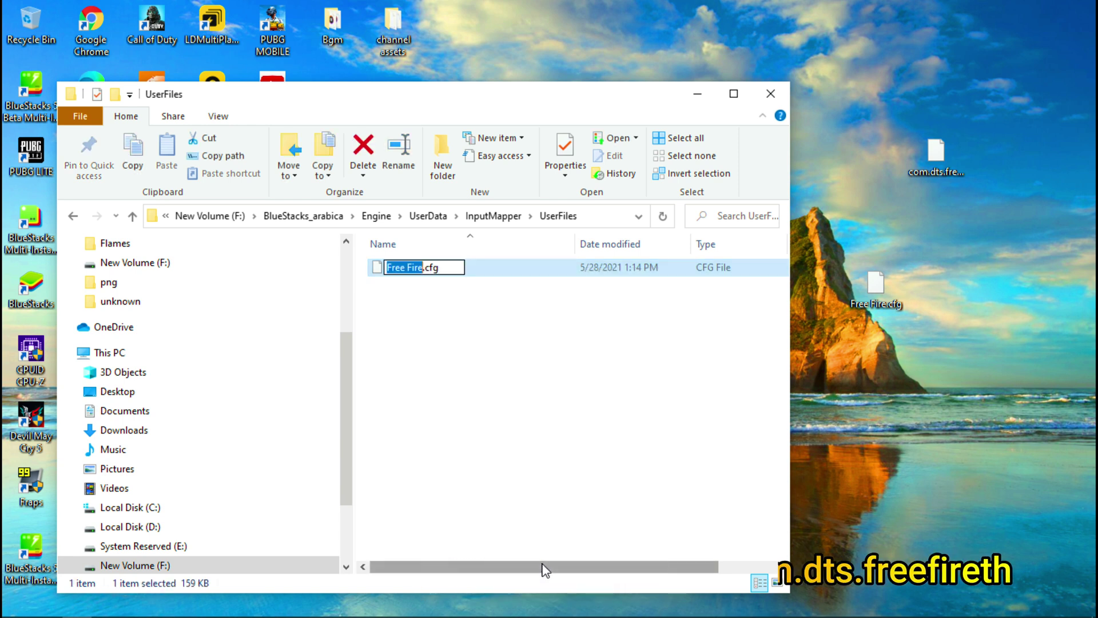
right_click(398, 266)
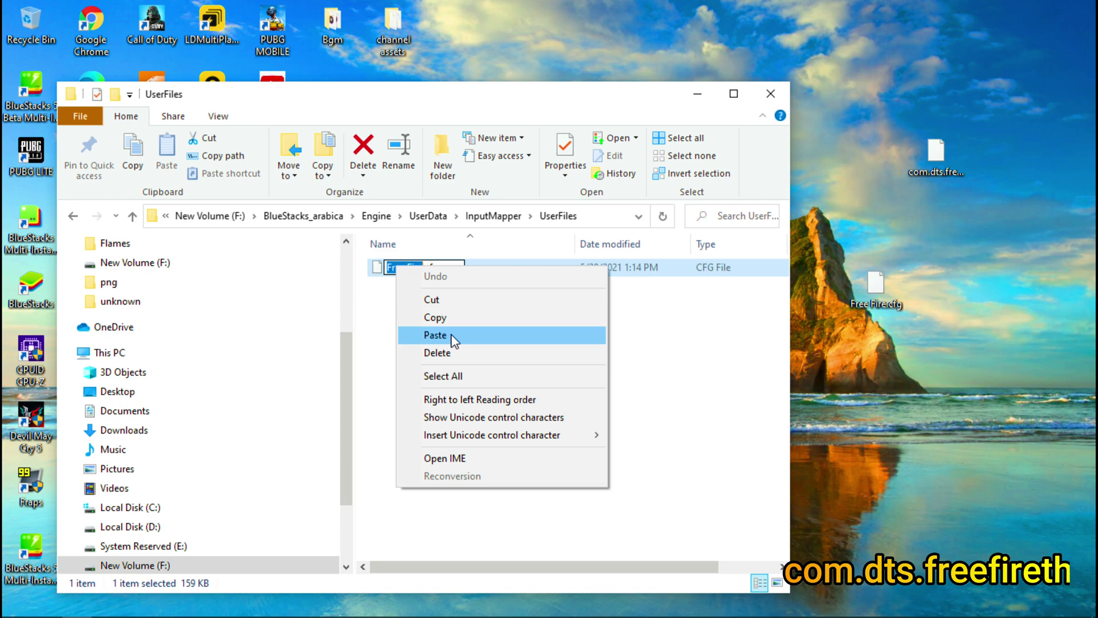
click(436, 335)
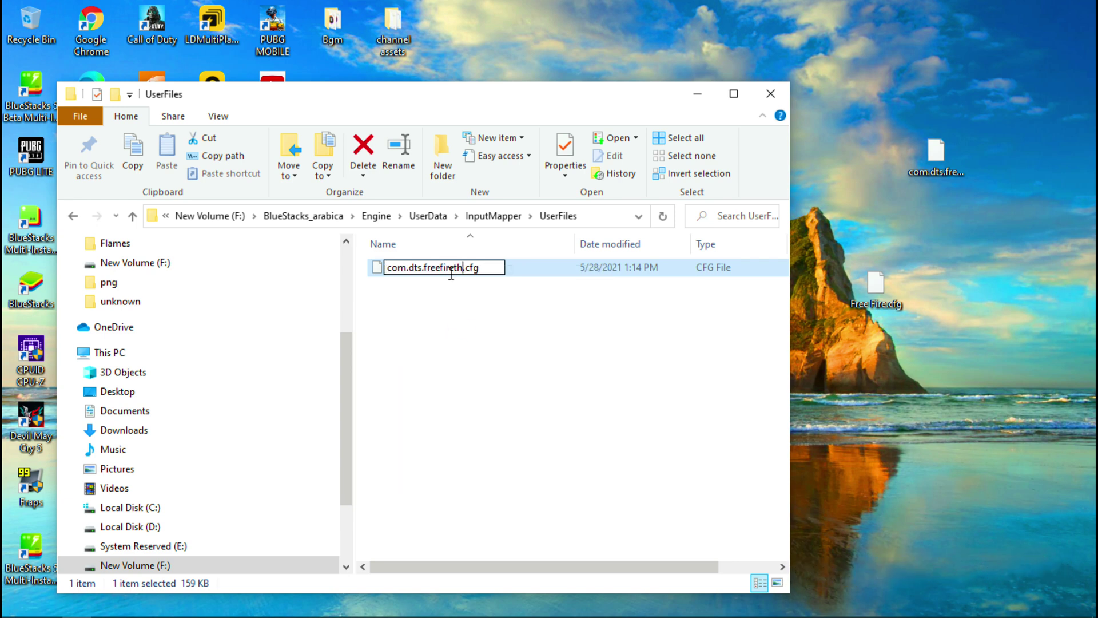
click(461, 318)
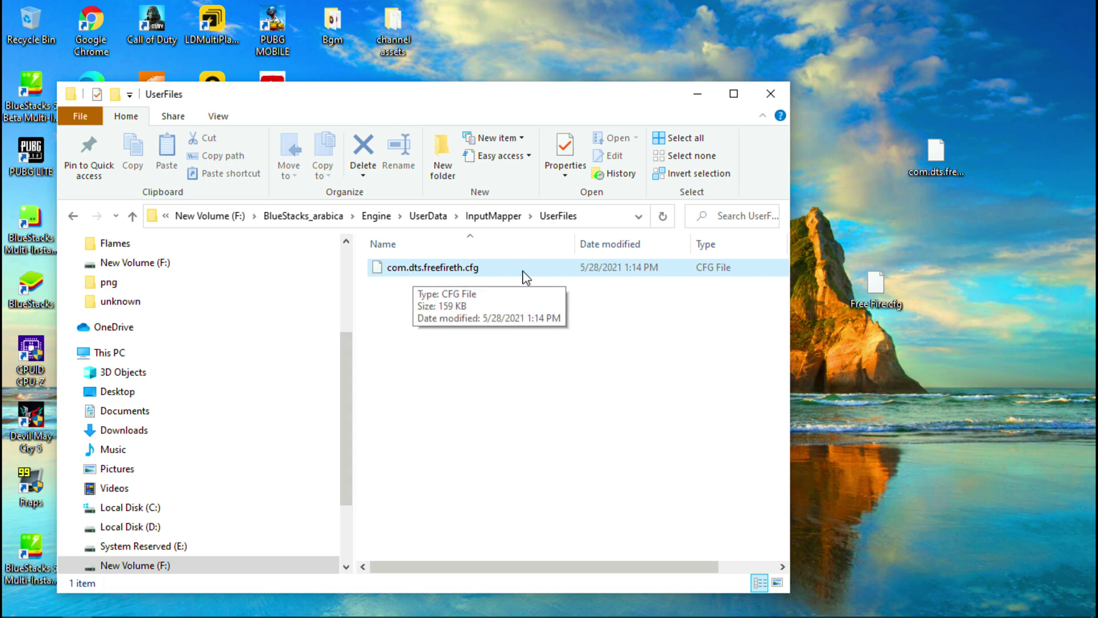
Step: Close the UserFiles folder, move the BlueStacks 5 Beta shortcut clear on the desktop, and launch BlueStacks 5 Beta
click(770, 97)
drag(632, 221, 686, 281)
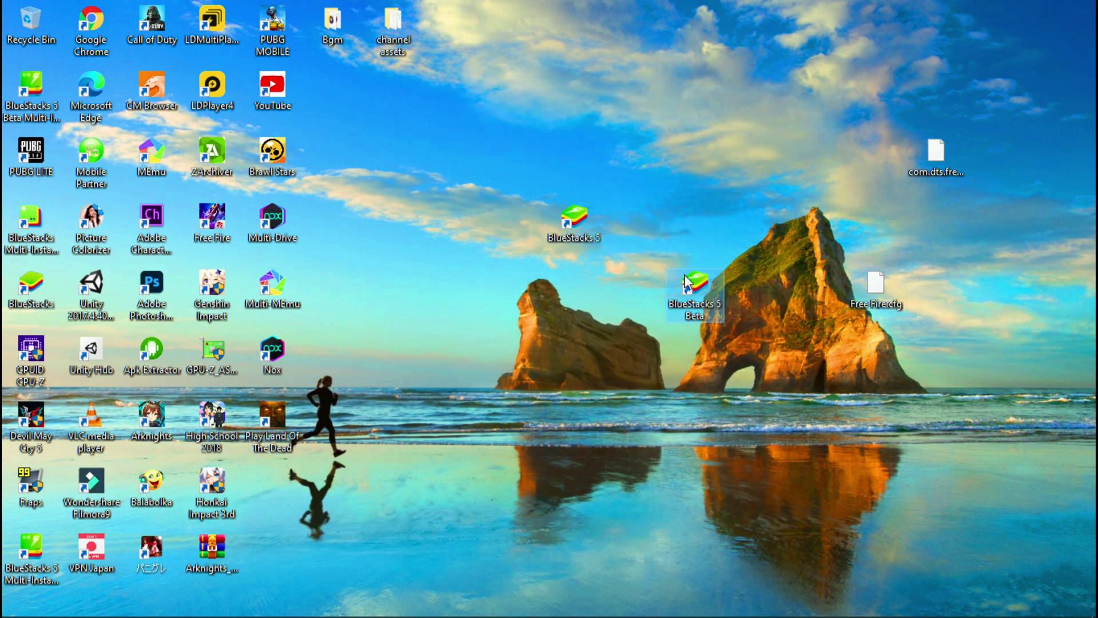
click(686, 303)
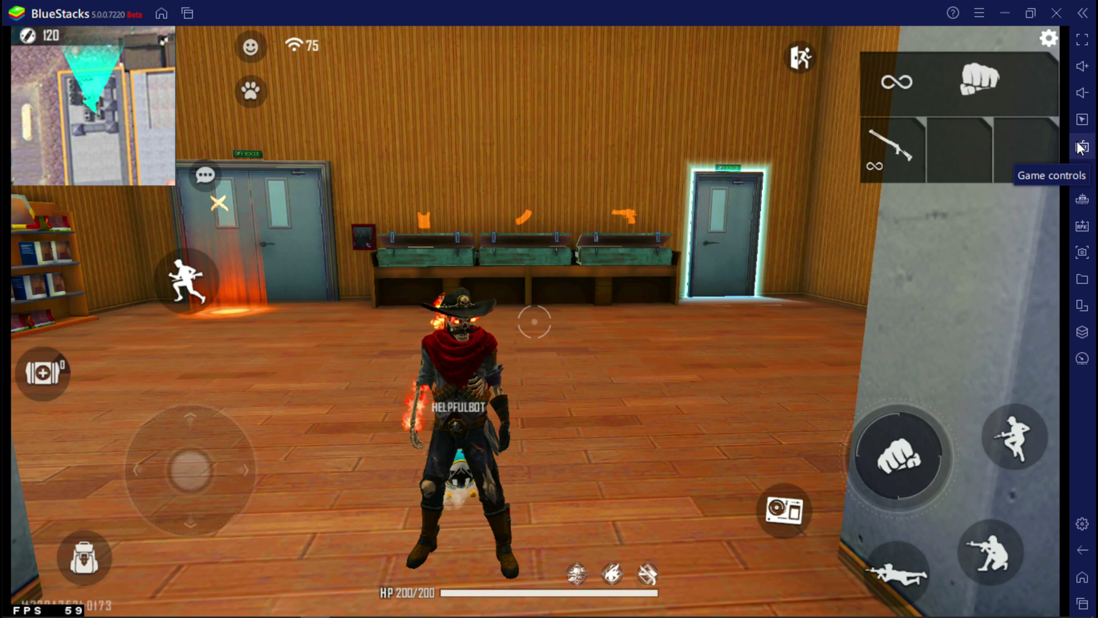
Step: Turn on the on-screen controls and select the Bluestacks 5 beta keymap scheme in the game controls
click(1081, 147)
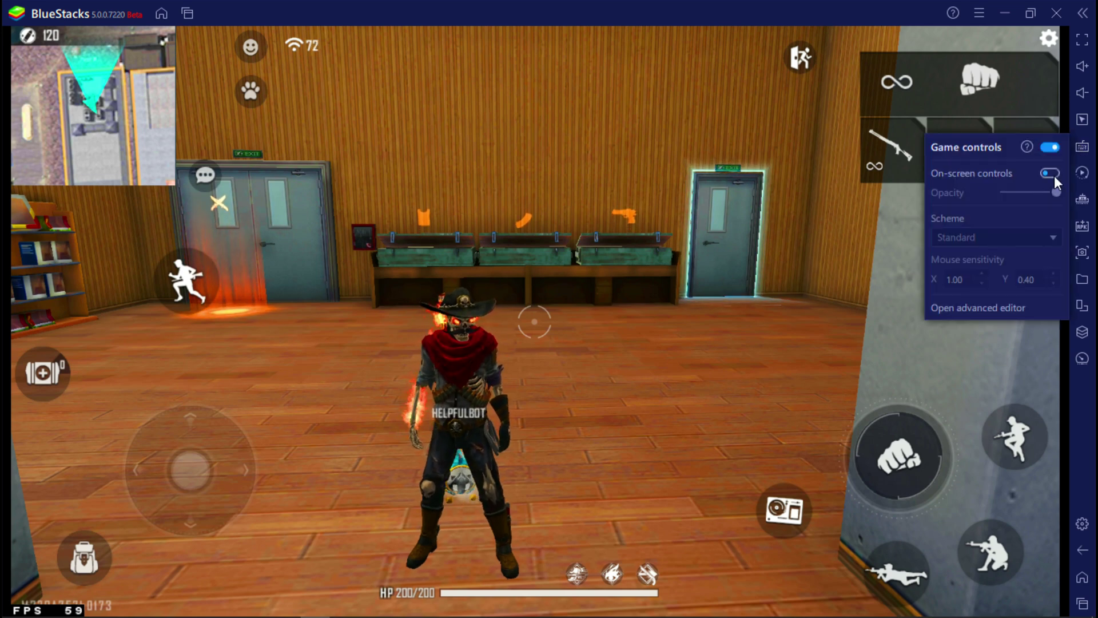
click(1054, 173)
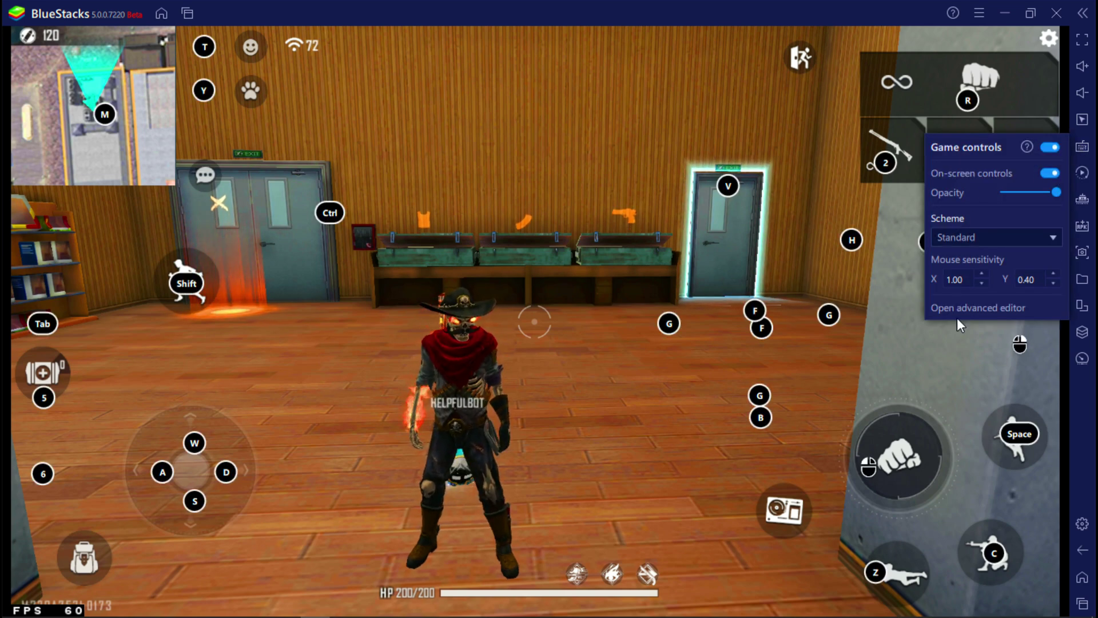
click(993, 236)
click(977, 292)
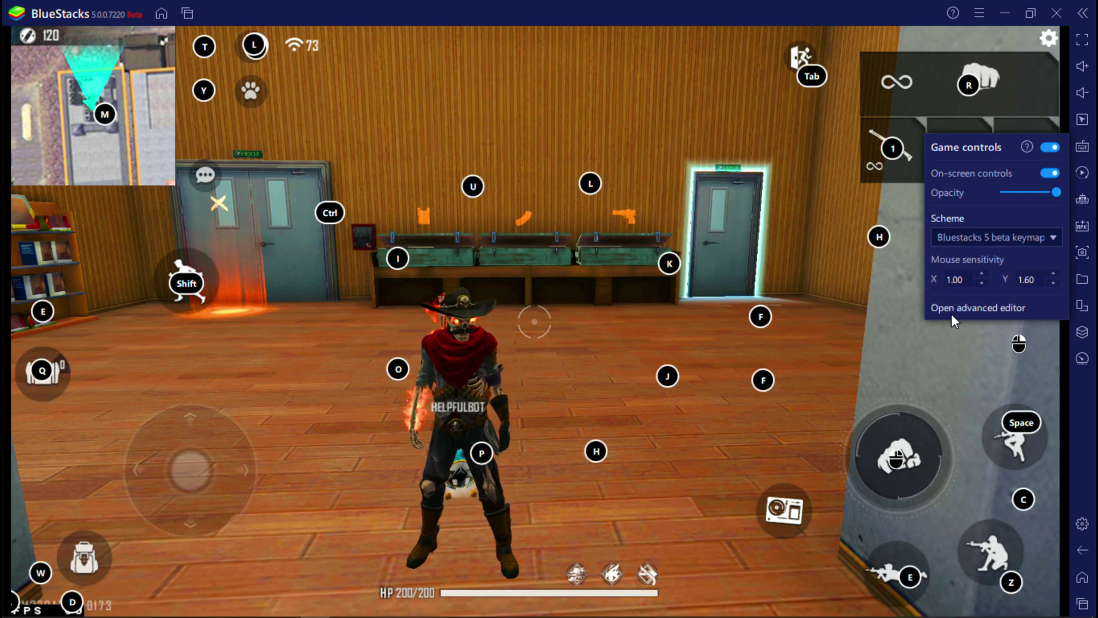
click(877, 300)
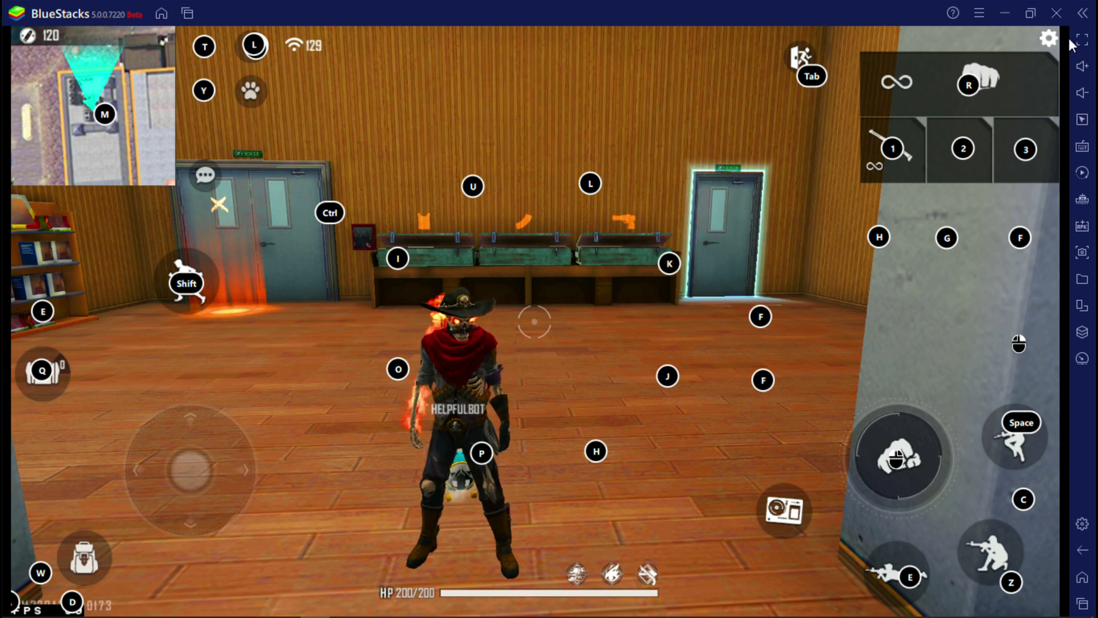
Step: Open the custom HUD layout editor from the control settings of Free Fire
click(1050, 39)
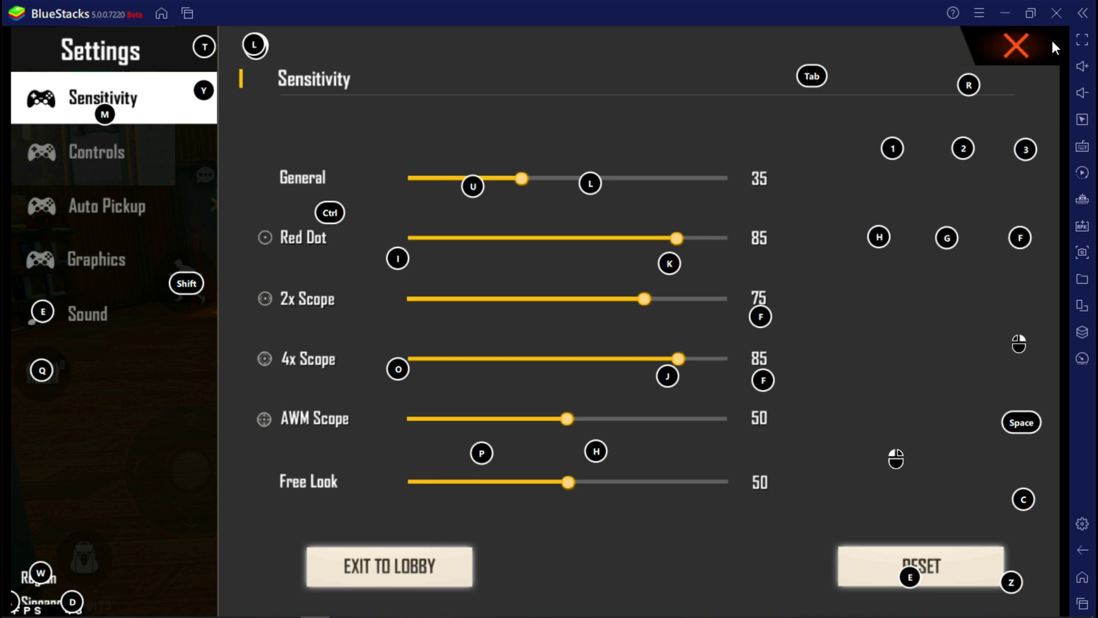
click(93, 156)
click(959, 569)
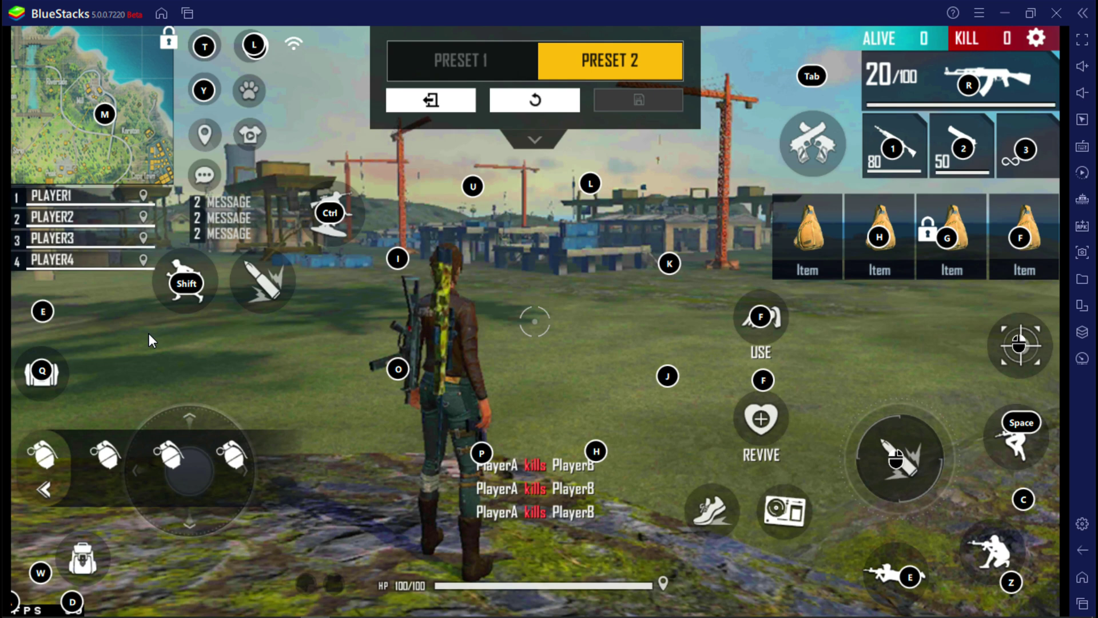
Step: Shrink the medkit button to 30% and place it on the E marker above the Q marker
click(54, 387)
click(824, 88)
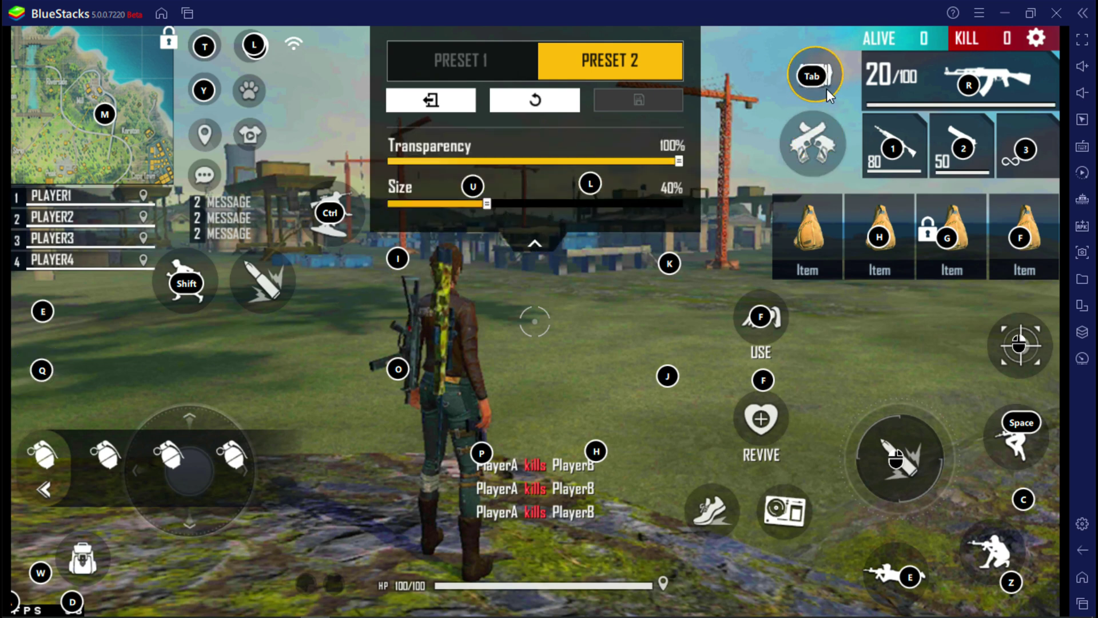
drag(475, 207, 447, 206)
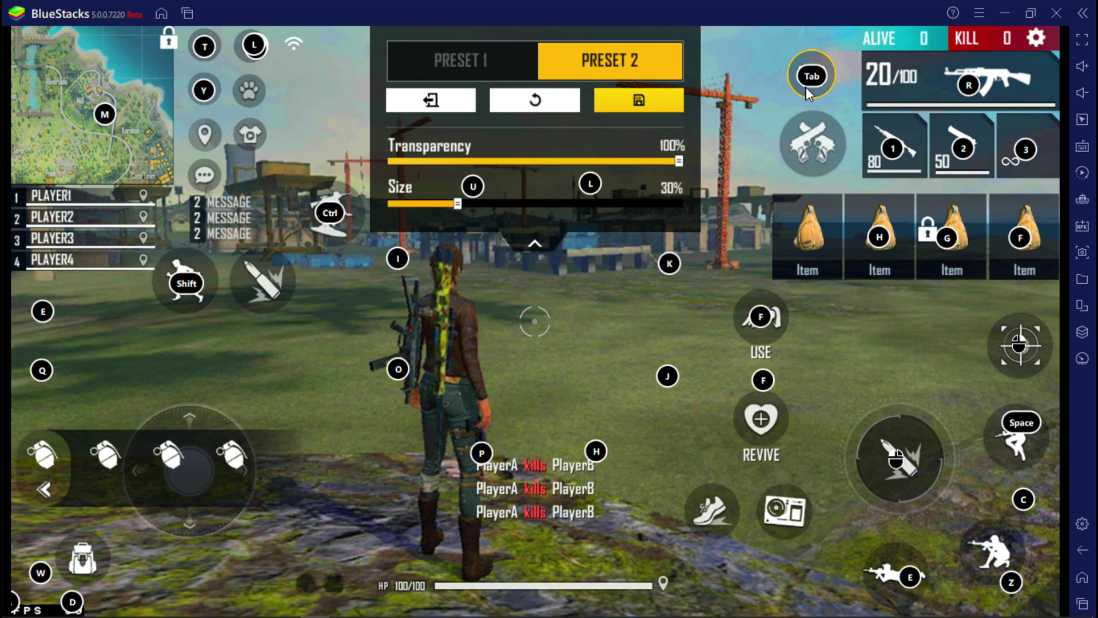
click(38, 327)
drag(38, 330, 41, 327)
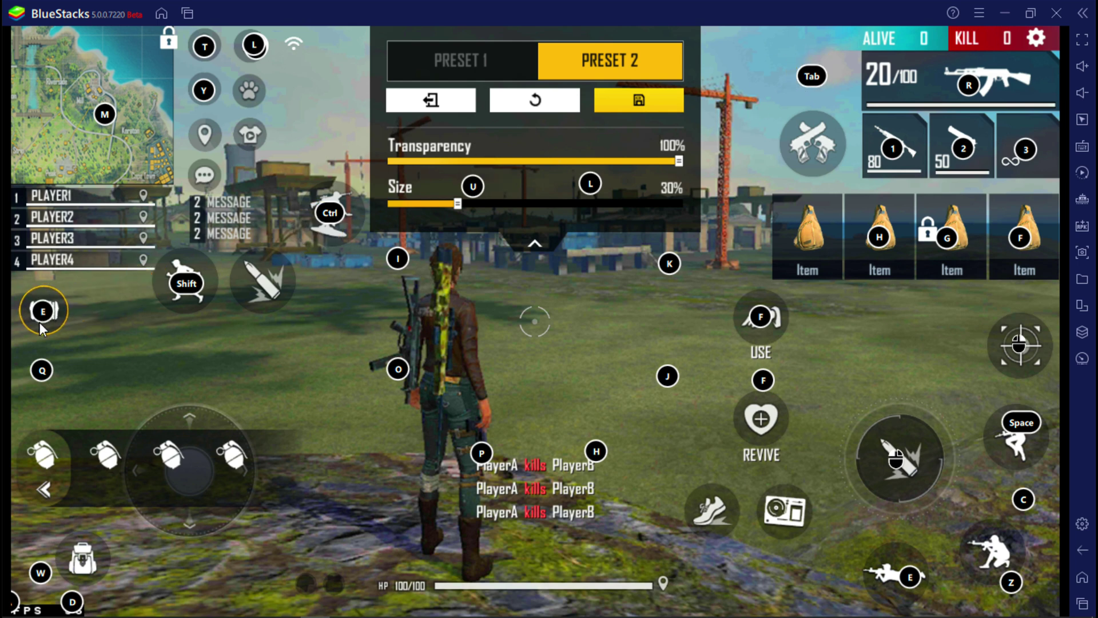
Step: Move the backpack button onto the Tab marker and the grenade bar onto the Q marker, both at 30% size
click(83, 558)
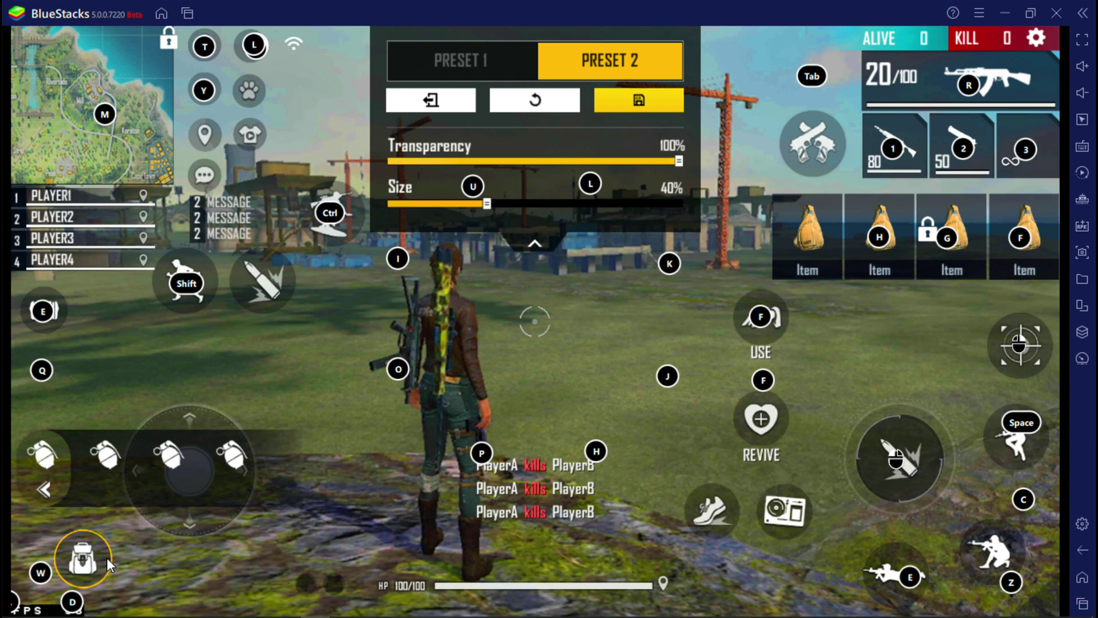
drag(83, 558, 827, 83)
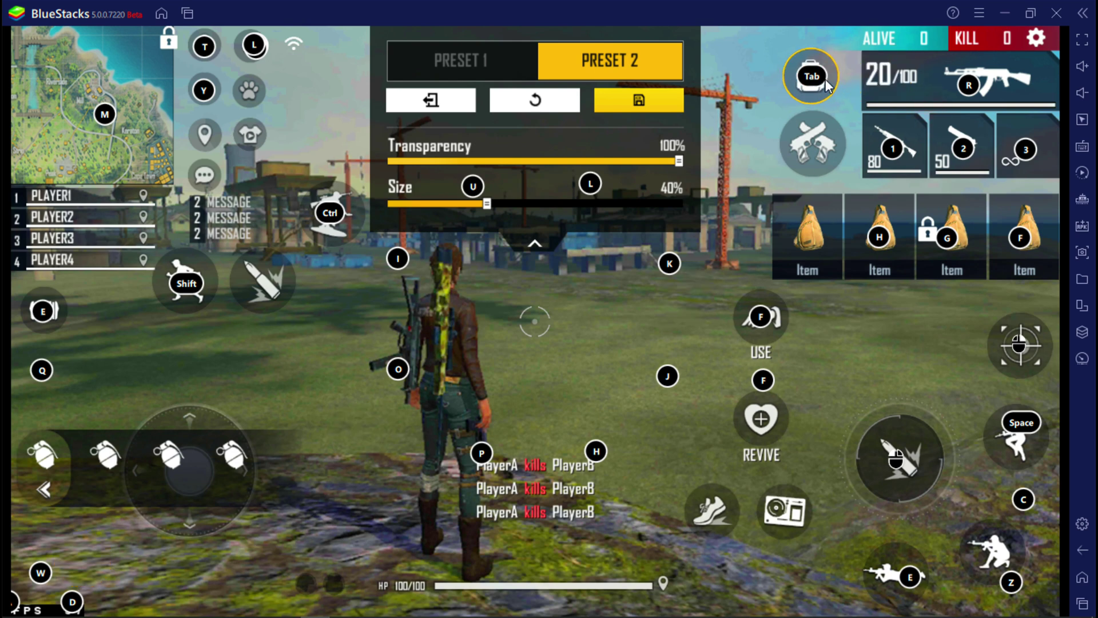
drag(489, 205, 458, 205)
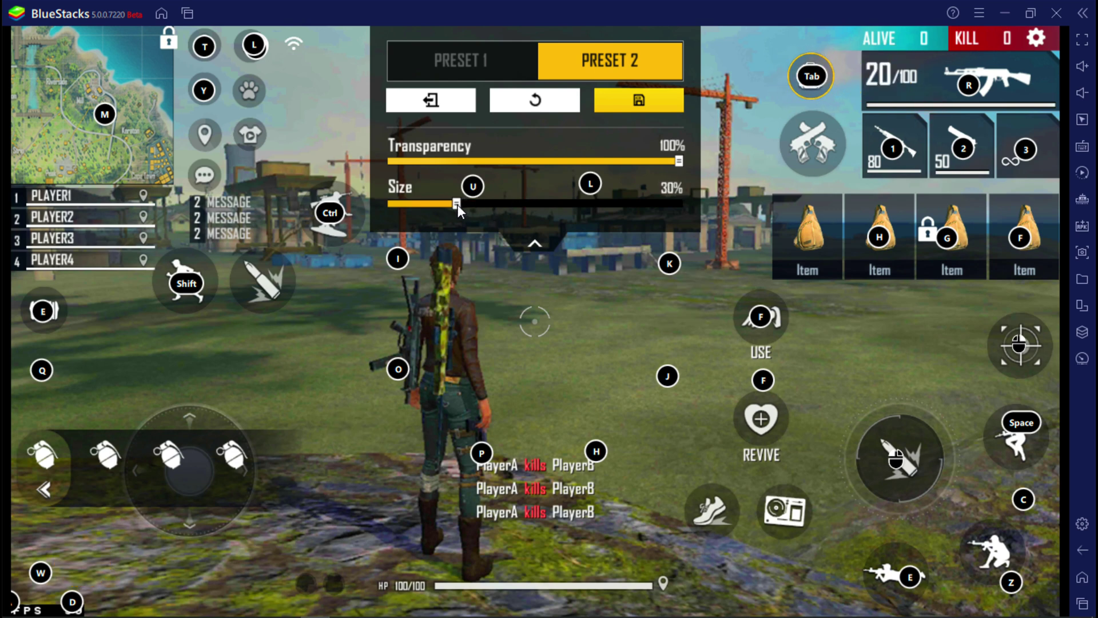
drag(53, 467, 50, 380)
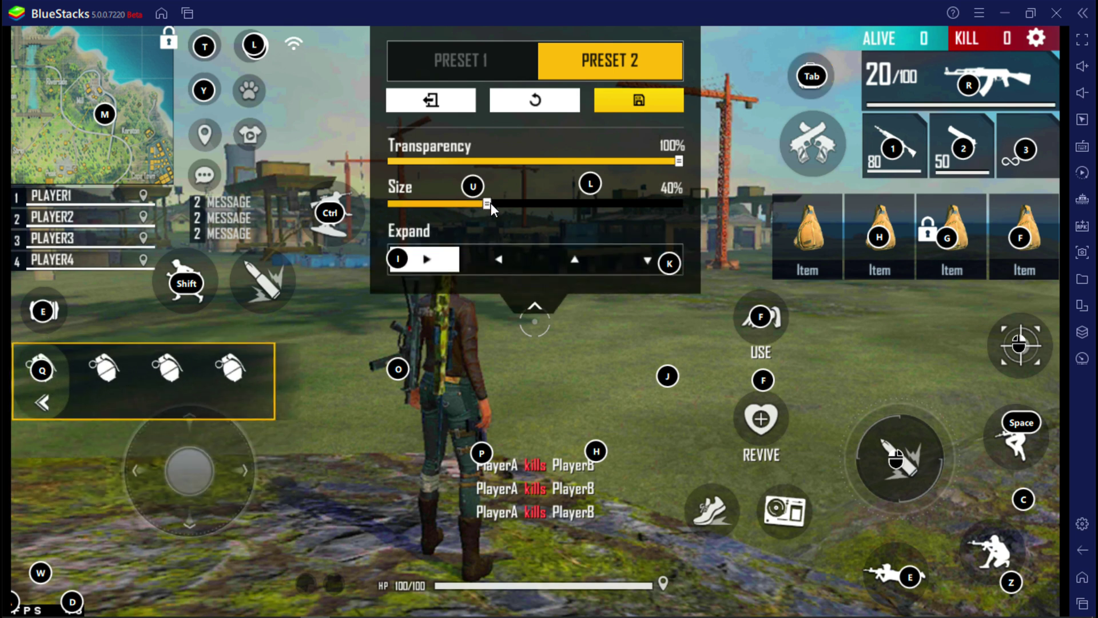
drag(490, 203, 459, 201)
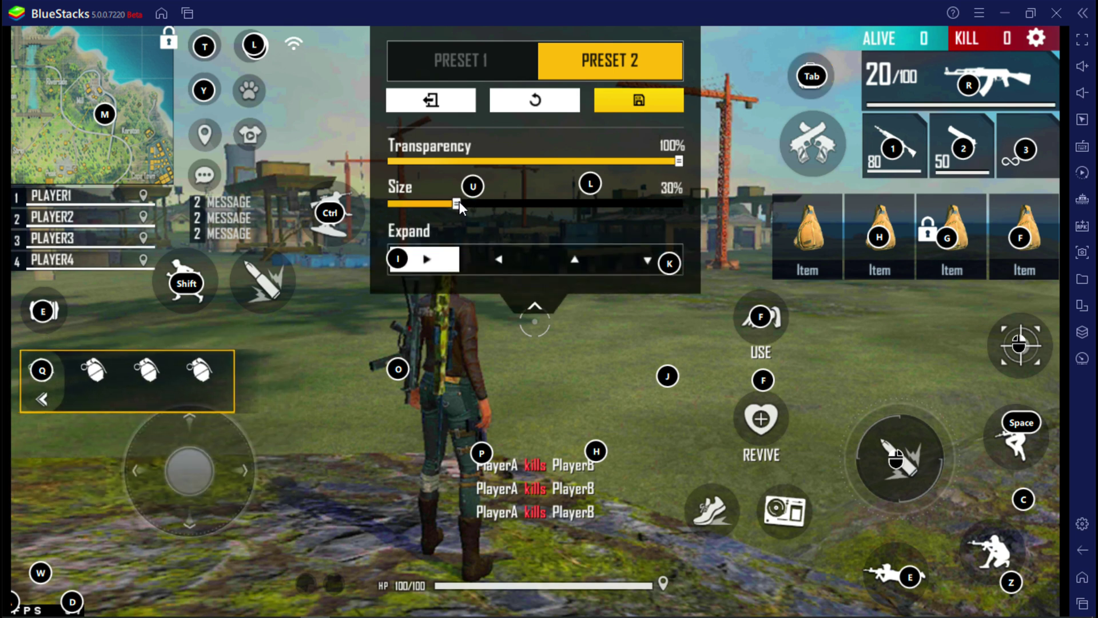
Step: Shrink the movement joystick to 10% and move it between the W and D markers in the HUD's lower corner
click(183, 495)
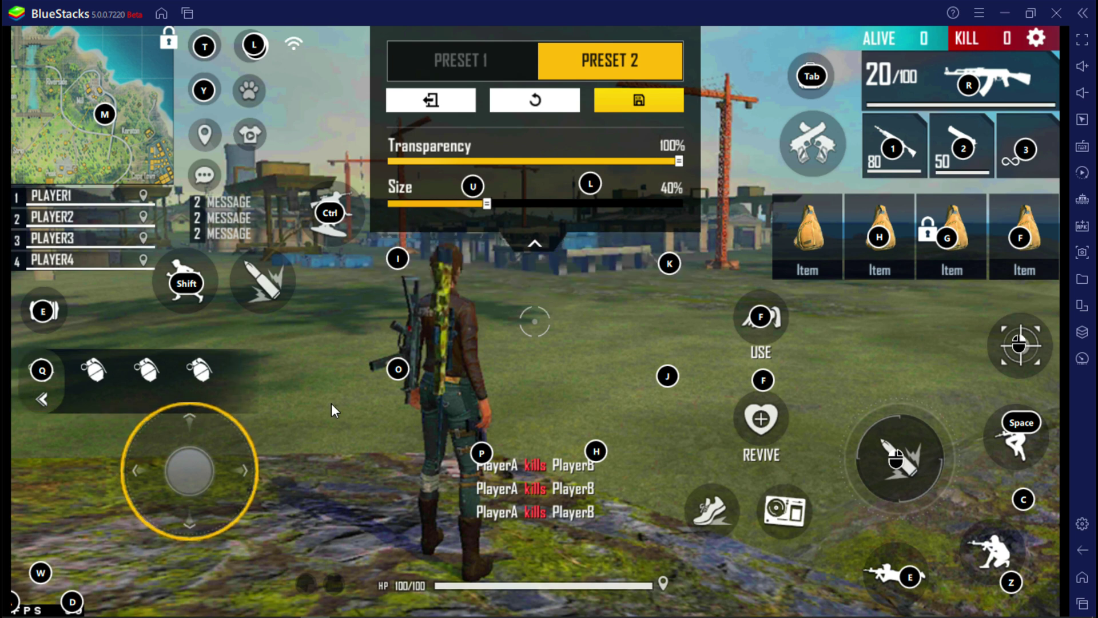
drag(505, 220, 391, 203)
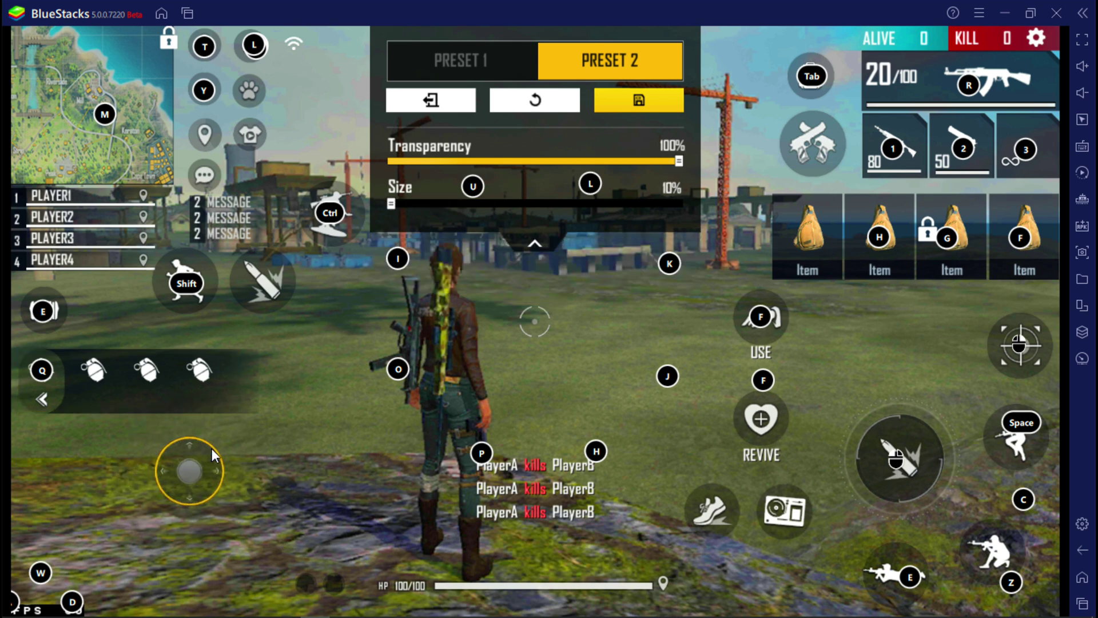
drag(192, 468, 57, 602)
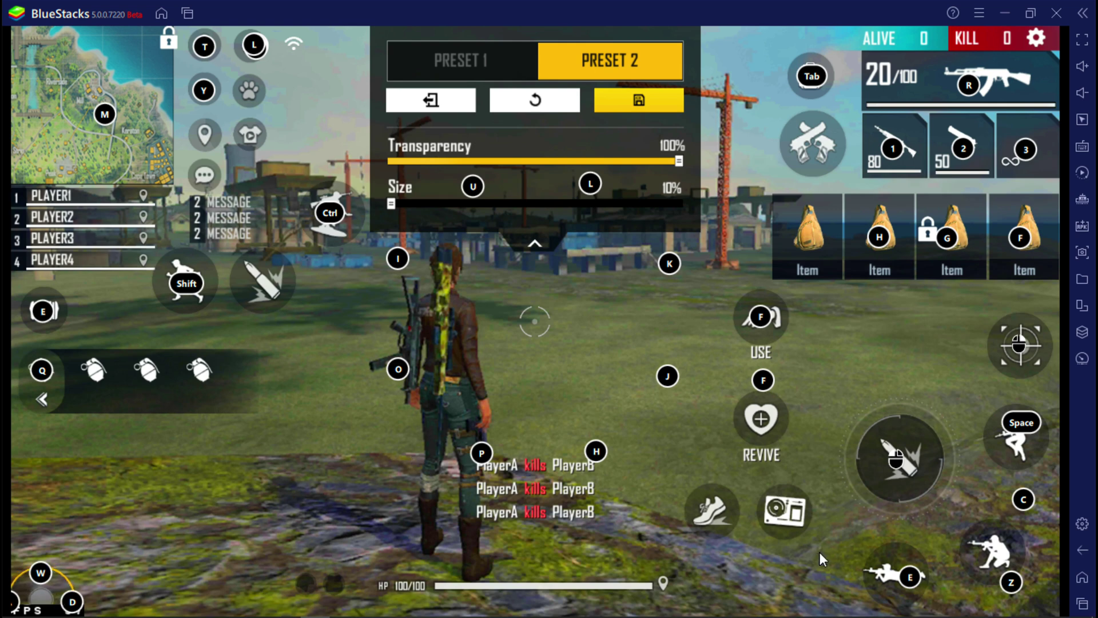
Step: Align the jump button with Space, crouch with C, prone with Z, and the radio-like item button with the lower E marker
drag(1018, 453, 1018, 438)
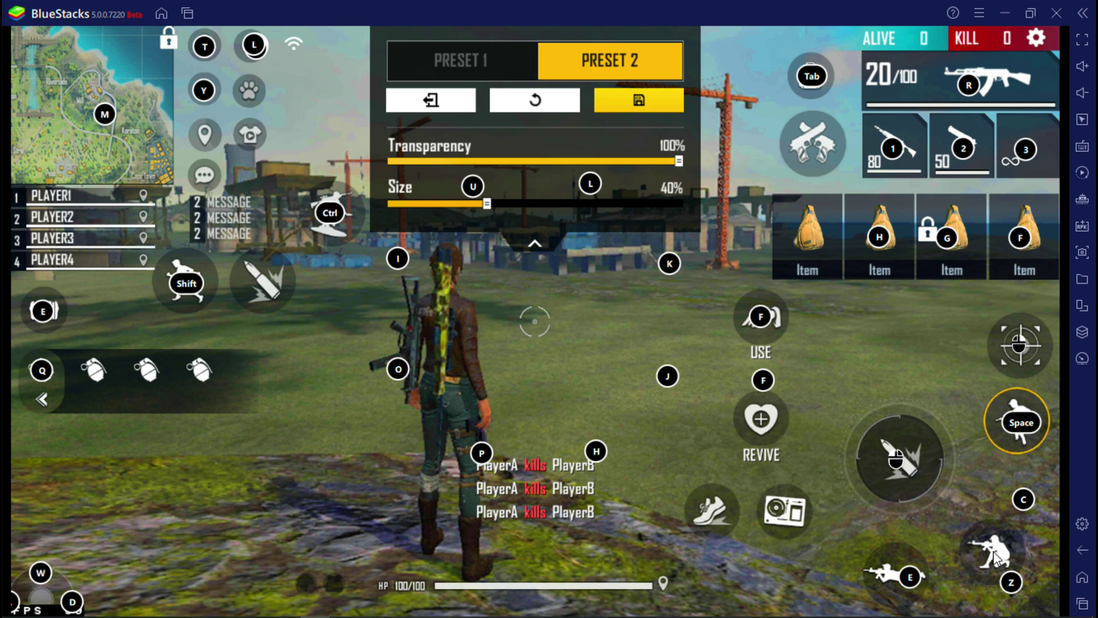
drag(994, 554, 1021, 511)
drag(881, 567, 998, 576)
drag(773, 519, 906, 580)
Step: Shrink the USE button to 26%, then move the REVIVE button onto the lower F marker at 25% size
click(770, 341)
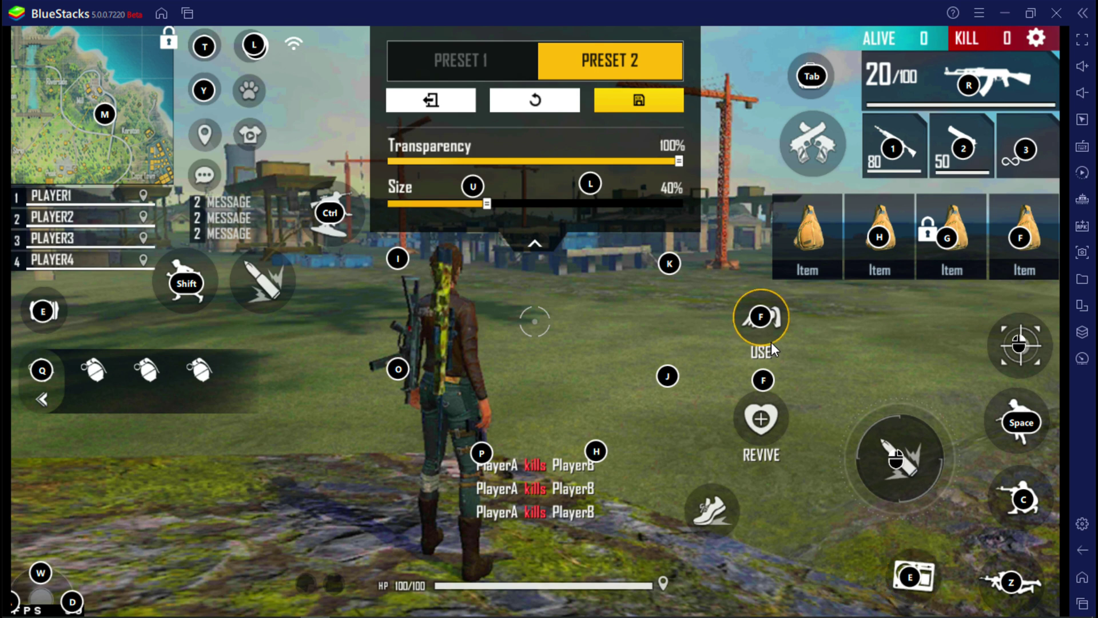
drag(468, 205, 444, 201)
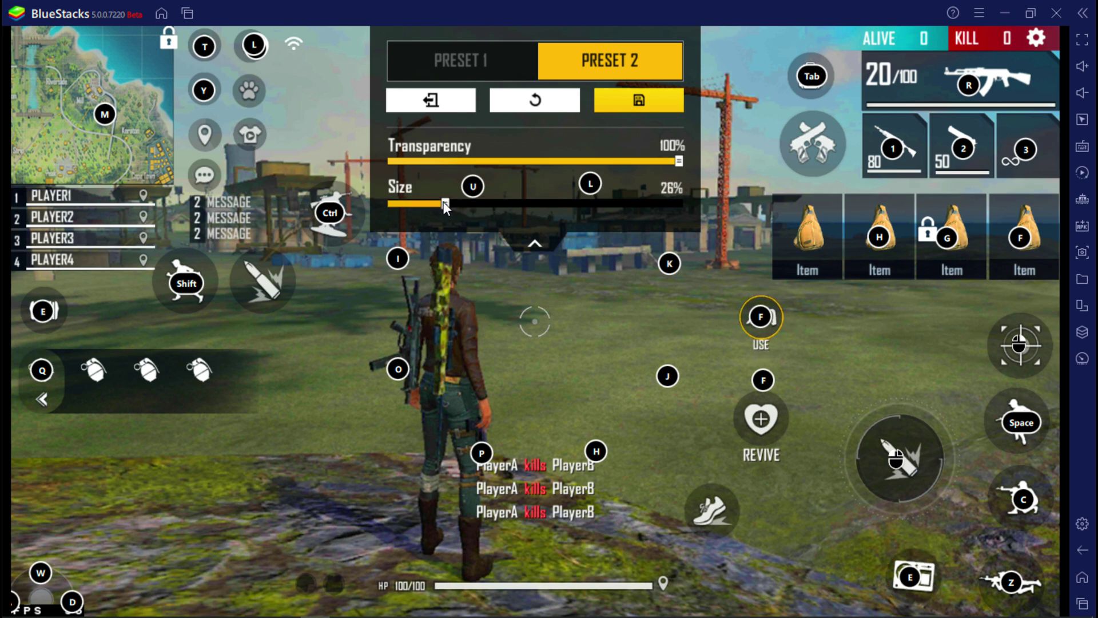
click(773, 424)
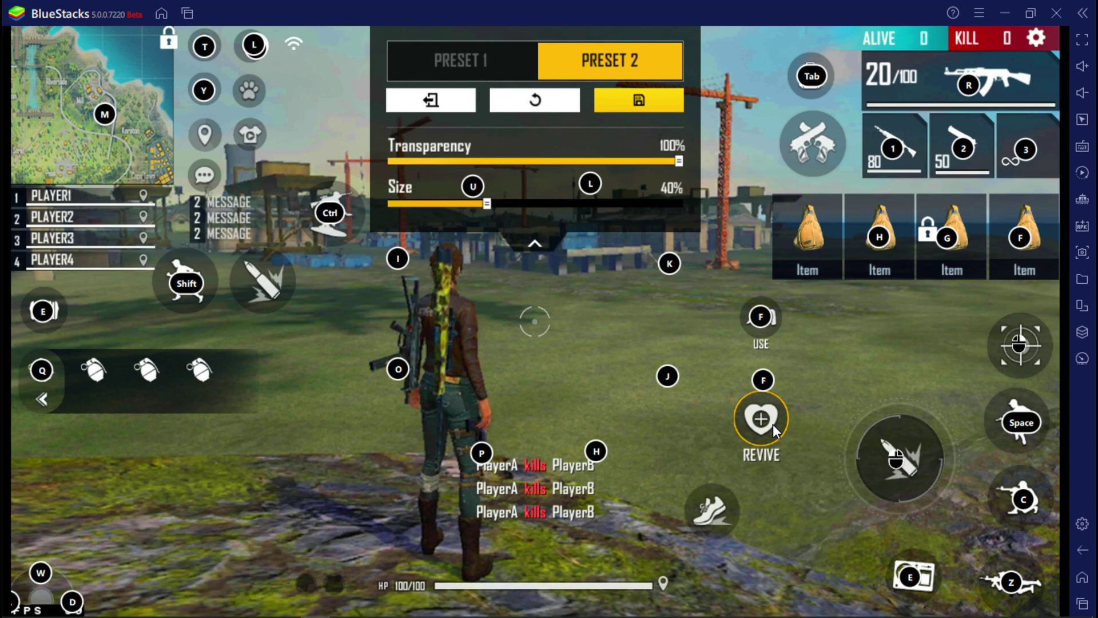
drag(773, 424, 773, 390)
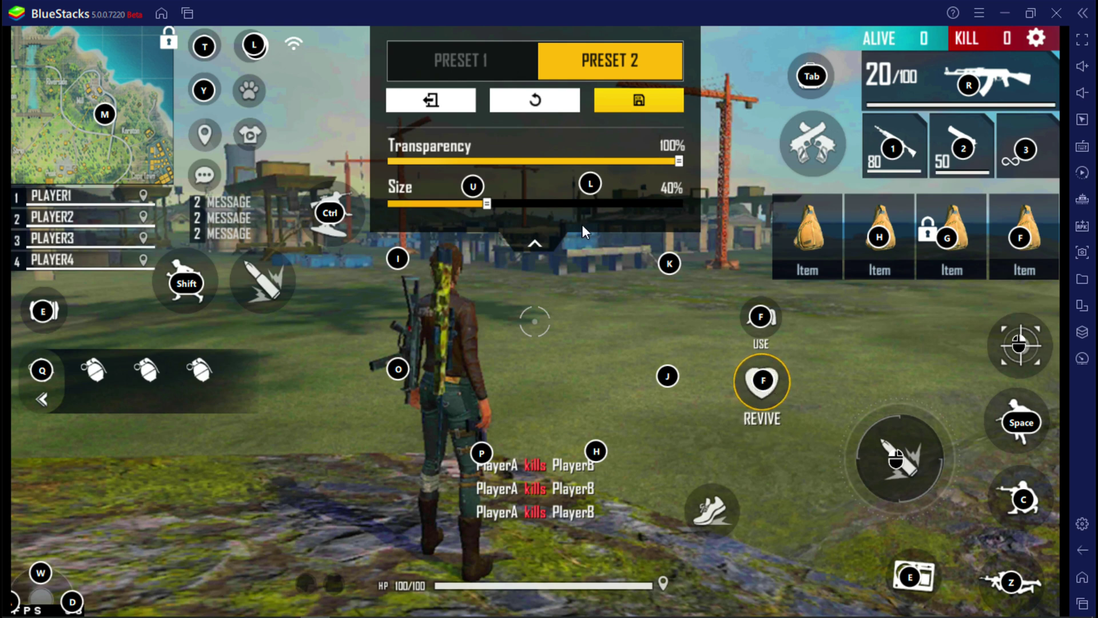
drag(485, 206, 442, 201)
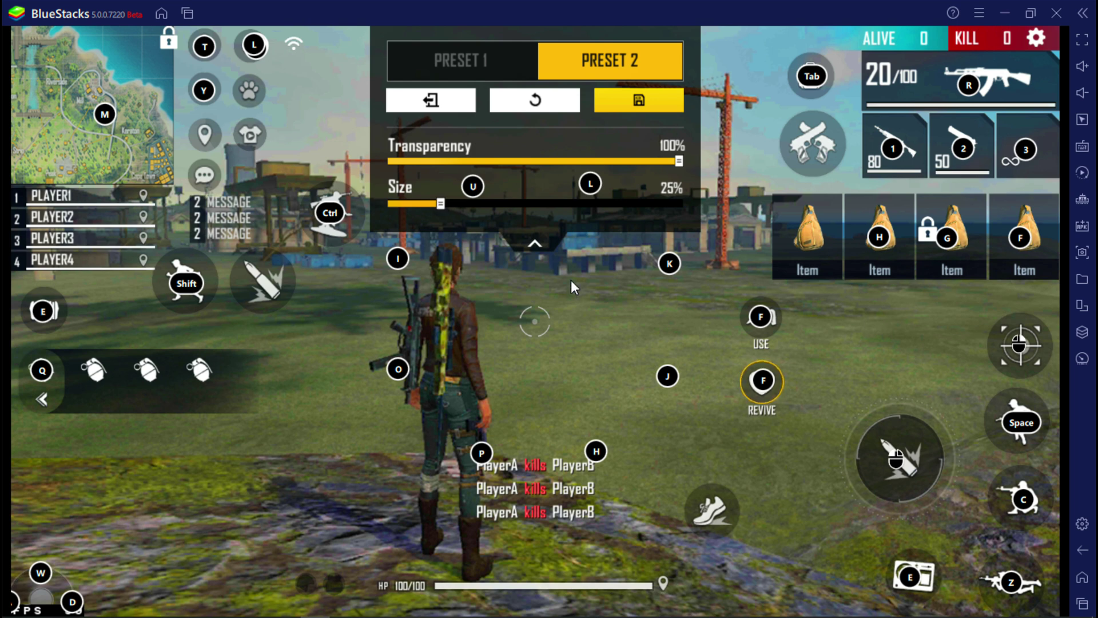
Step: Move the shoe button beside the radio-like item button, save the HUD layout, and return to the match
drag(712, 513, 797, 561)
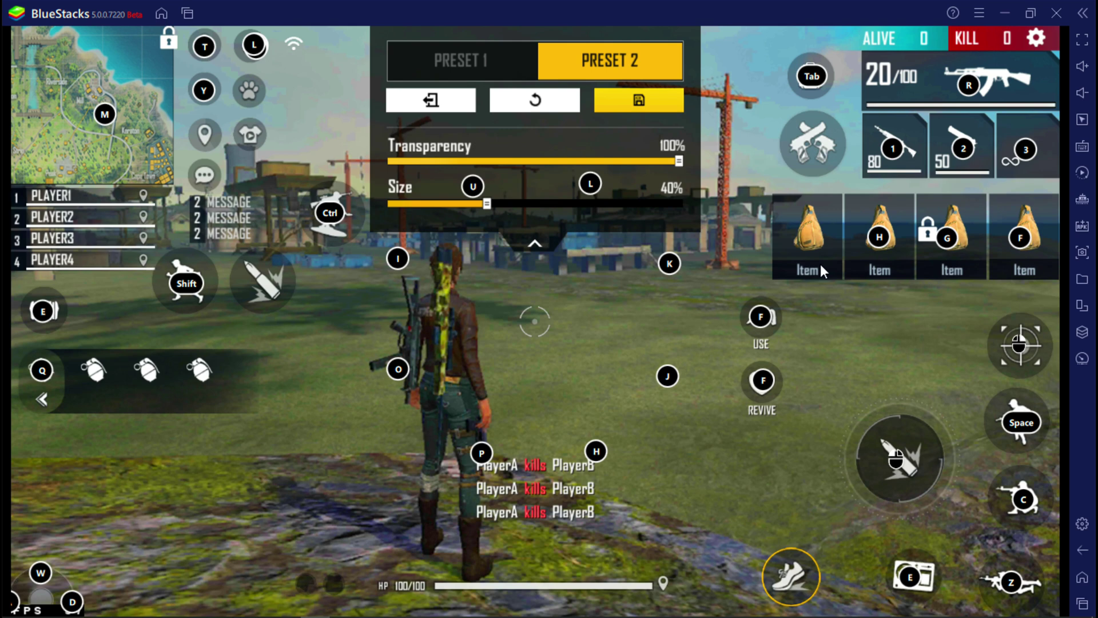
click(661, 101)
click(1012, 47)
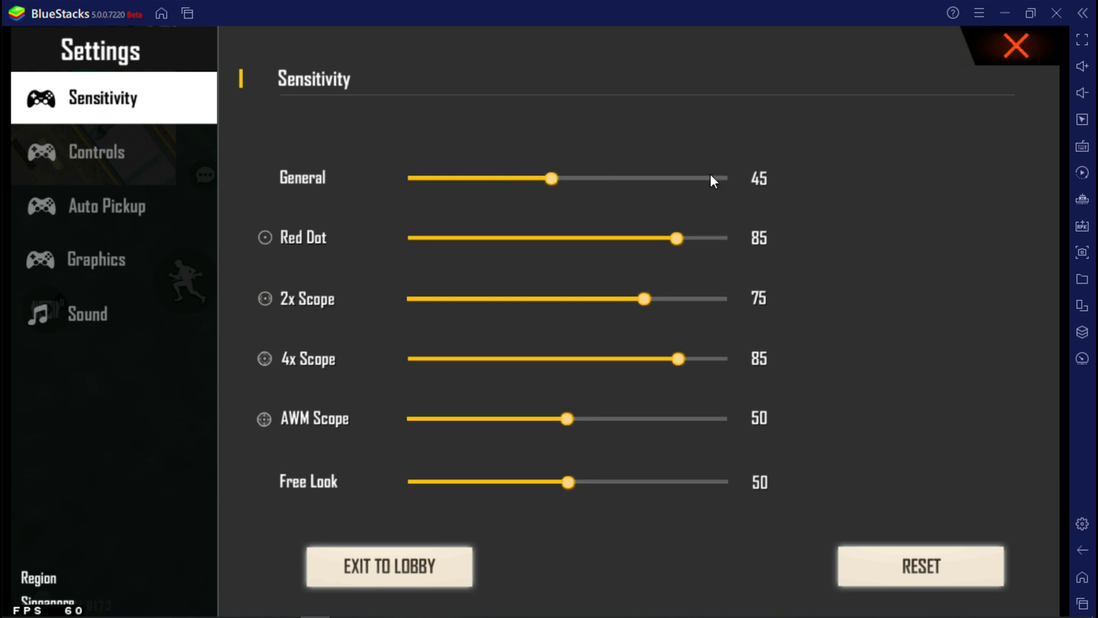
click(1000, 47)
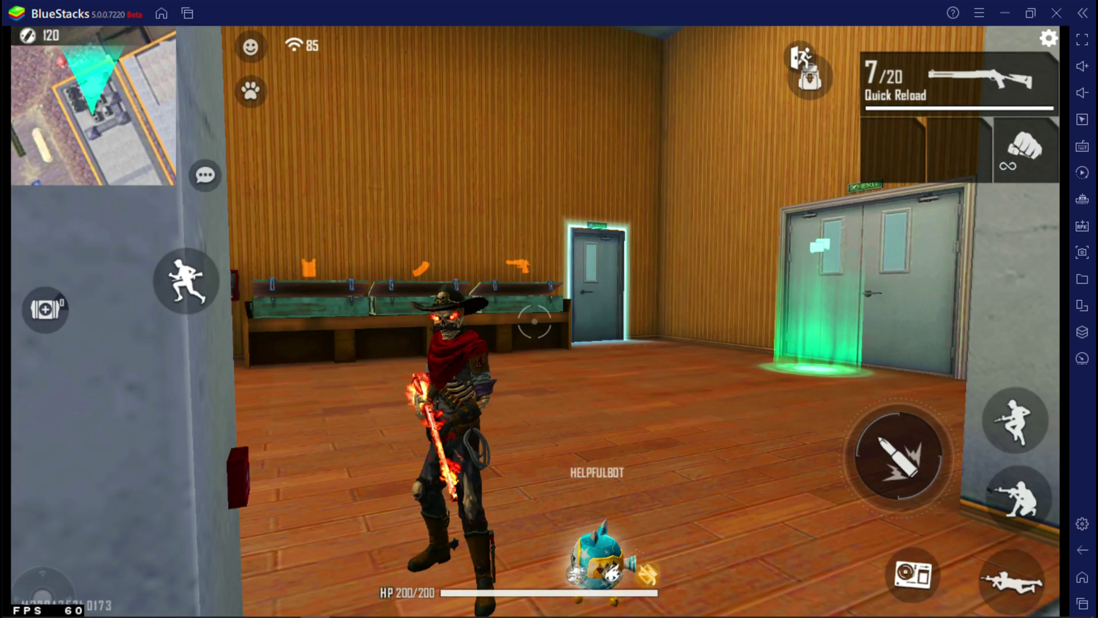
Step: Test the new keymap in the training room by switching between weapon and fist, running and jumping
key(3)
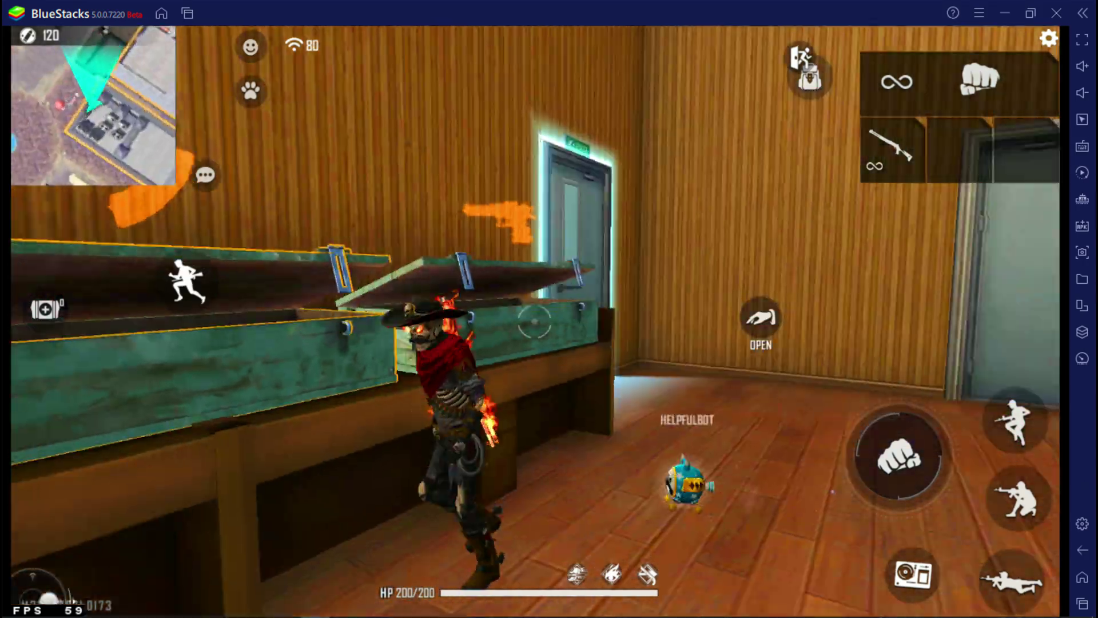
key(1)
key(w)
key(3)
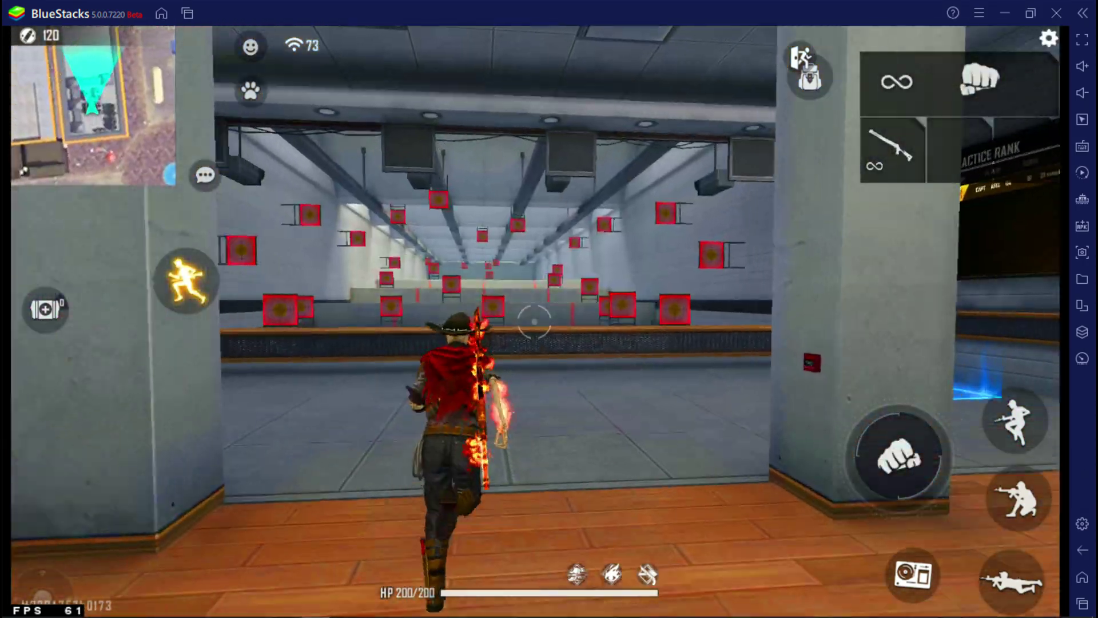
key(1)
key(space)
Step: Free the cursor, turn off the on-screen controls in the game controls, and return to the match
key(F1)
click(1082, 146)
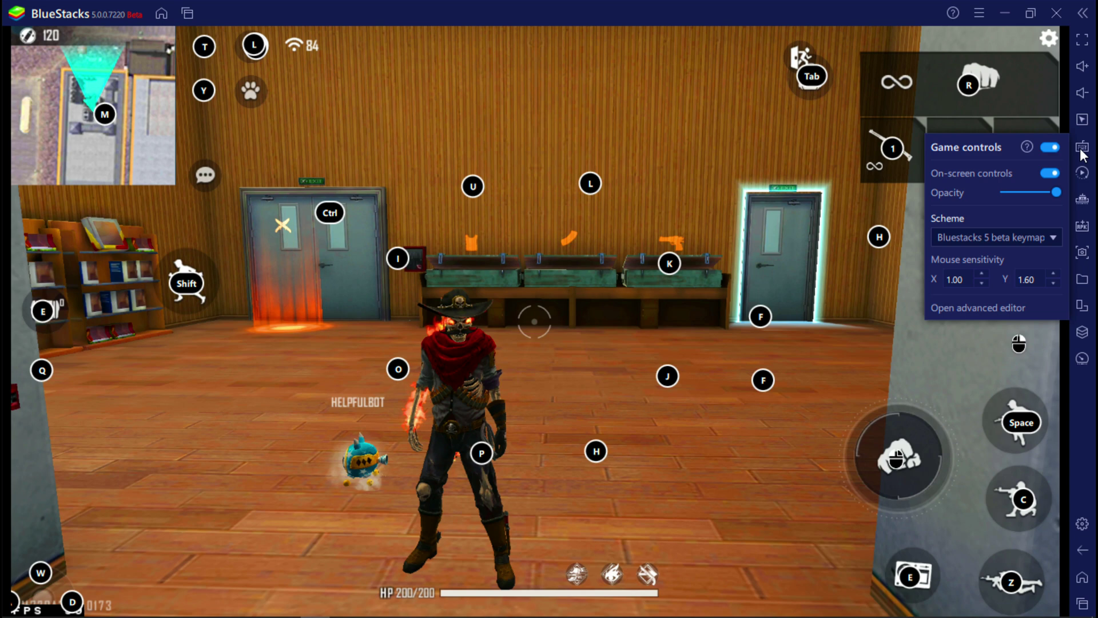
click(1044, 174)
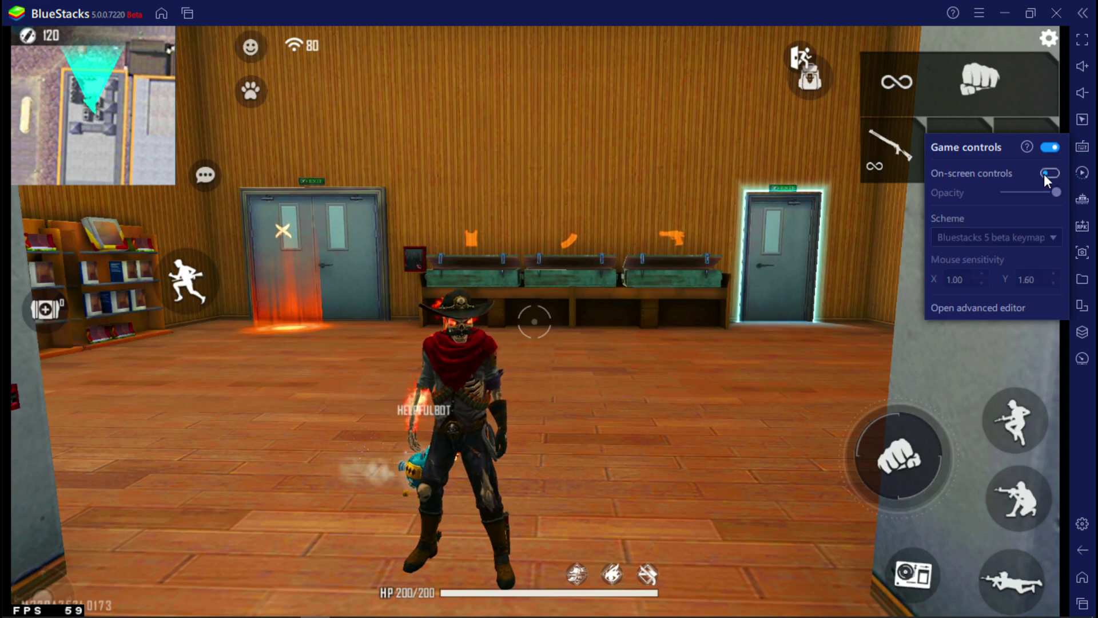
click(674, 406)
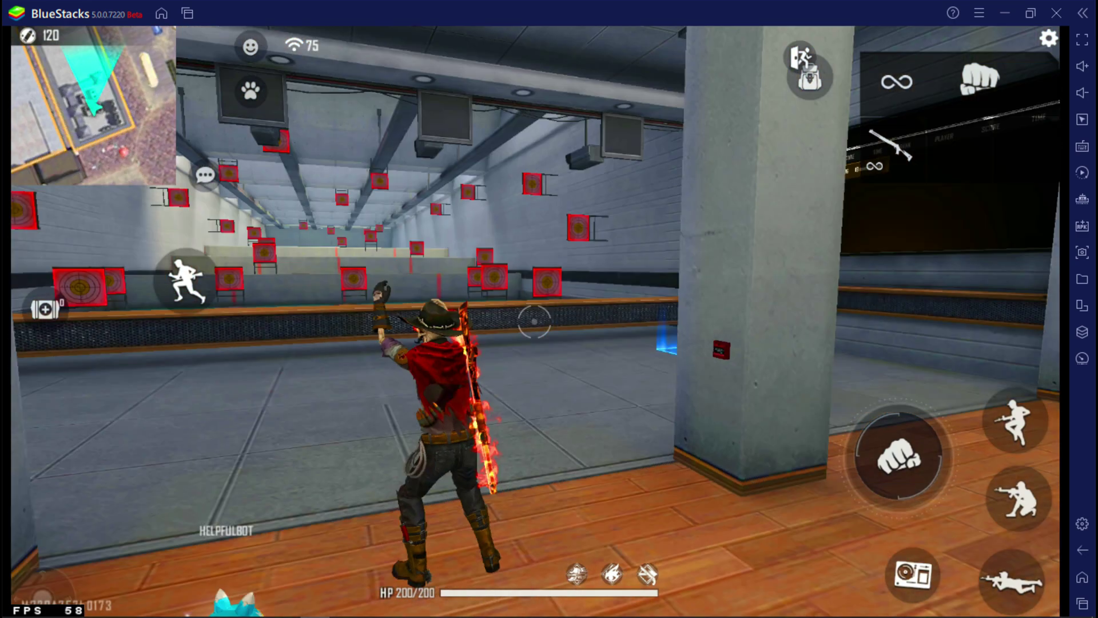
Step: Try jumping, drawing the shotgun, firing at the shooting range and running with the key labels hidden
key(space)
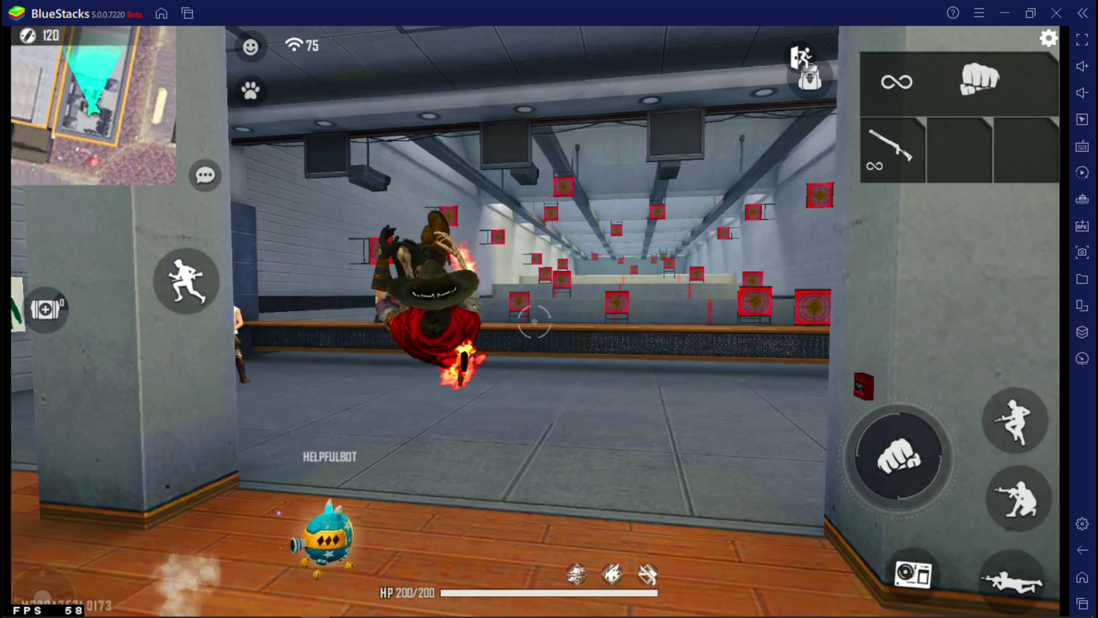
key(1)
click(535, 322)
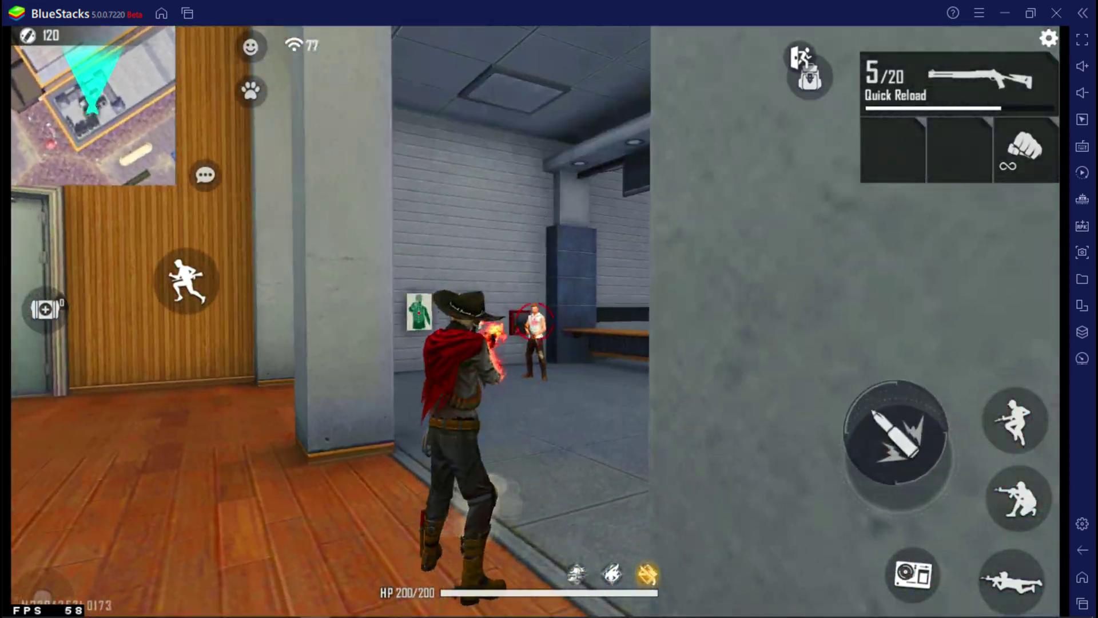
click(535, 321)
click(535, 321)
key(w)
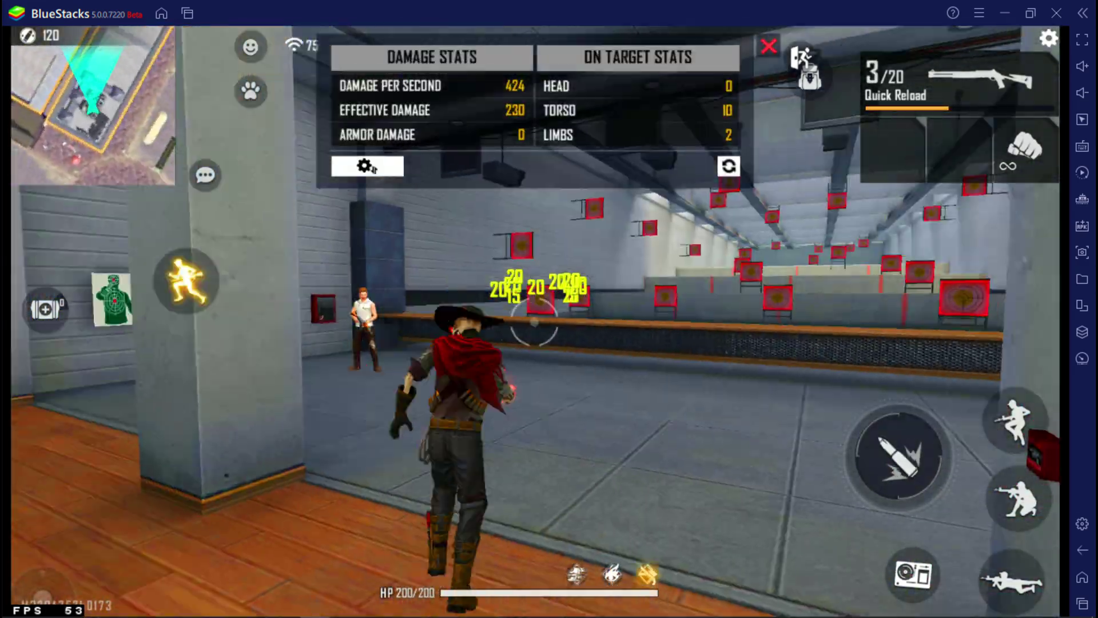
key(space)
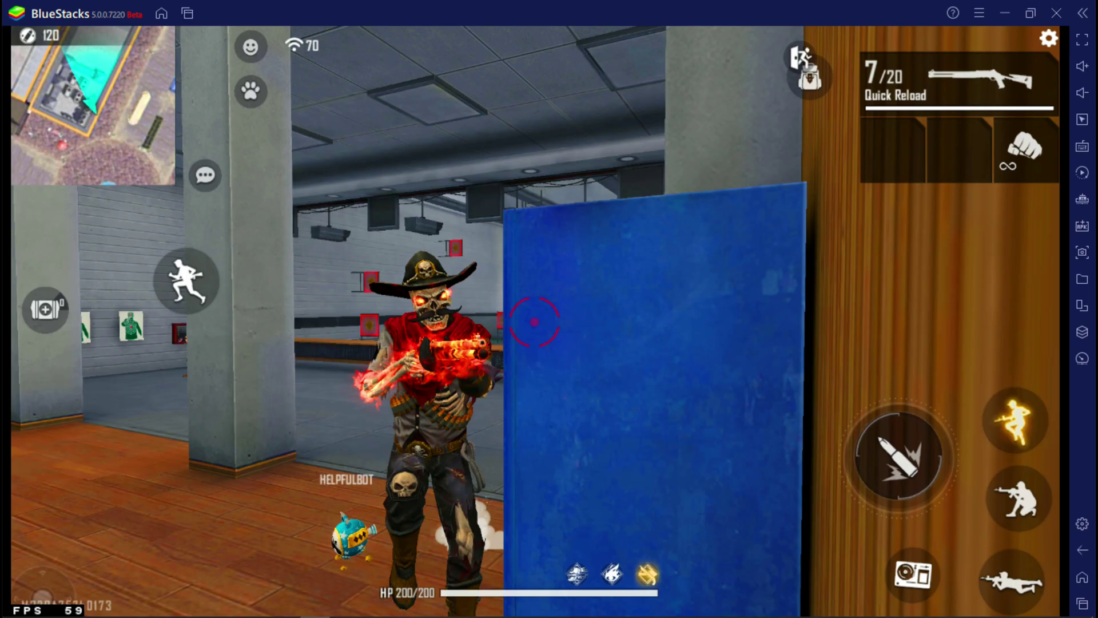
key(d)
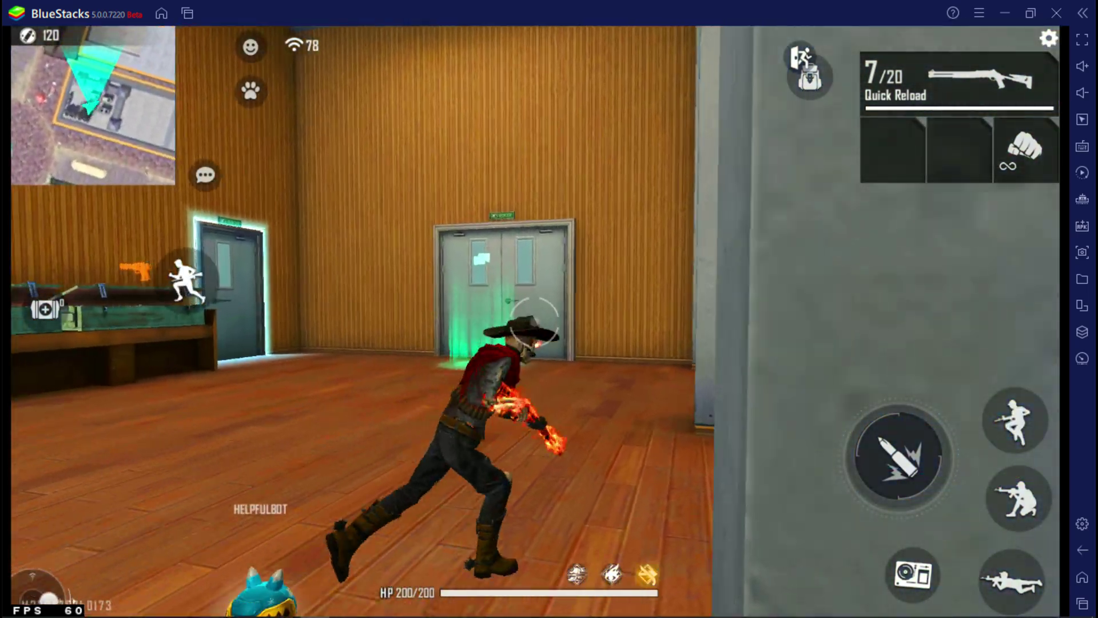